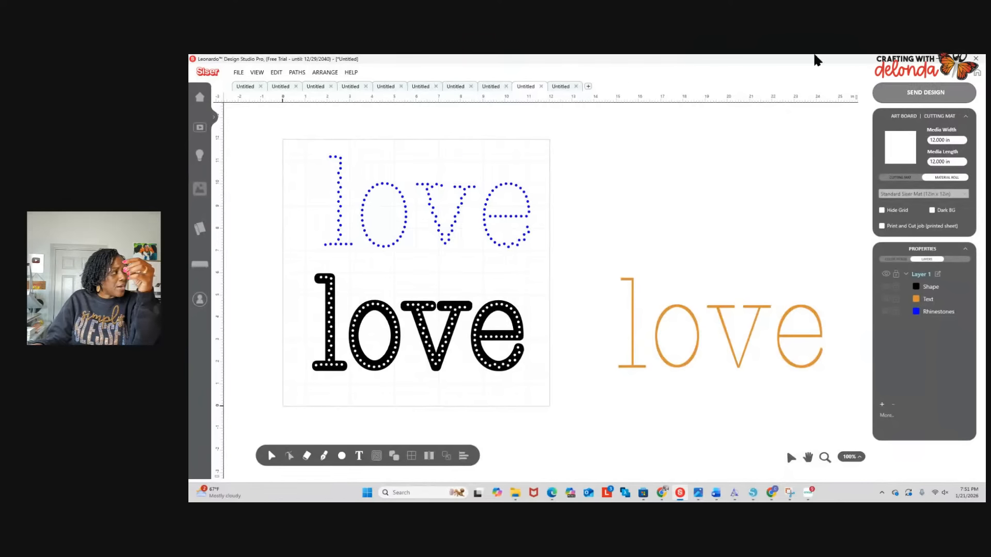
Create a new blank design and start a text object in the BFC Banana Shake font.
{"action": "left_click", "coordinate": [587, 87]}
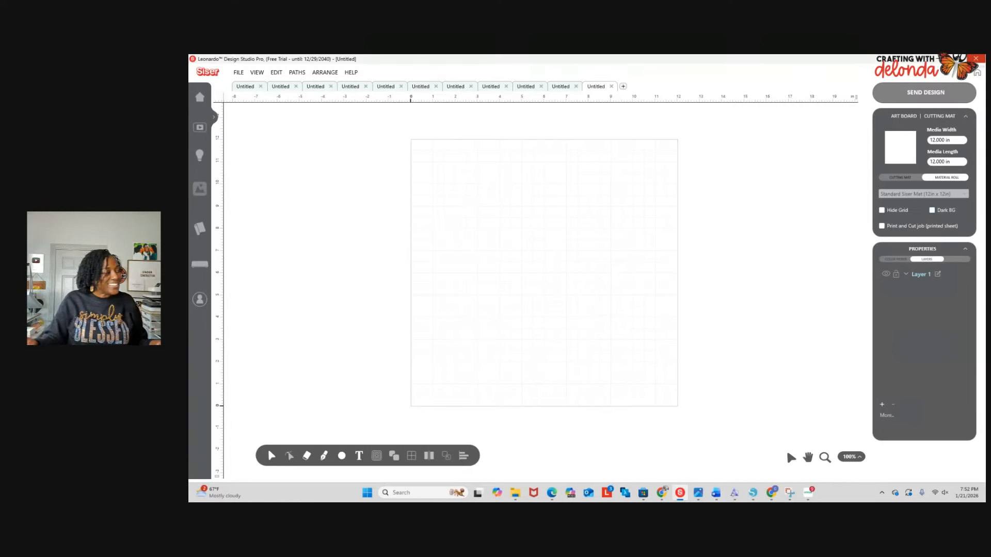
{"action": "left_click", "coordinate": [356, 459]}
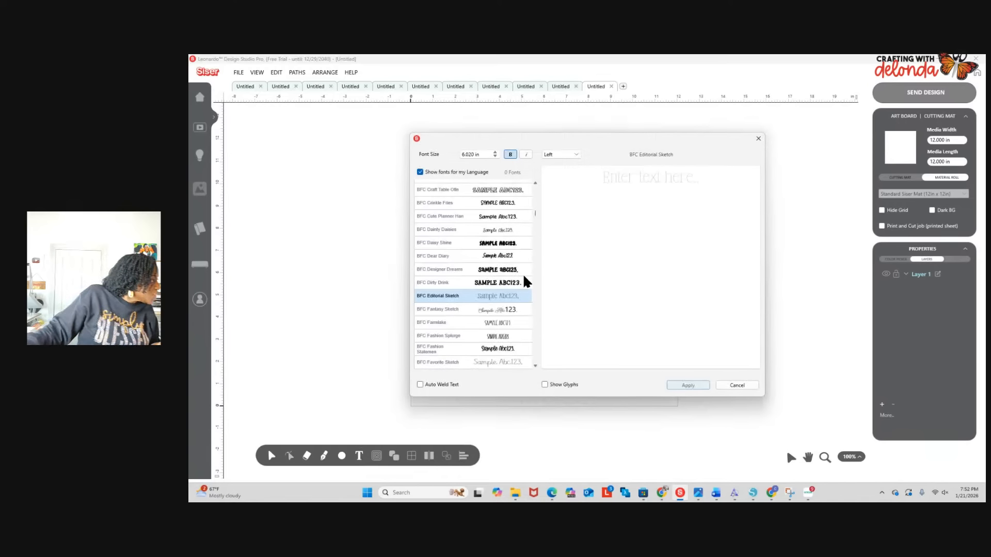
{"action": "scroll", "coordinate": [519, 276], "scroll_direction": "up", "scroll_amount": 10}
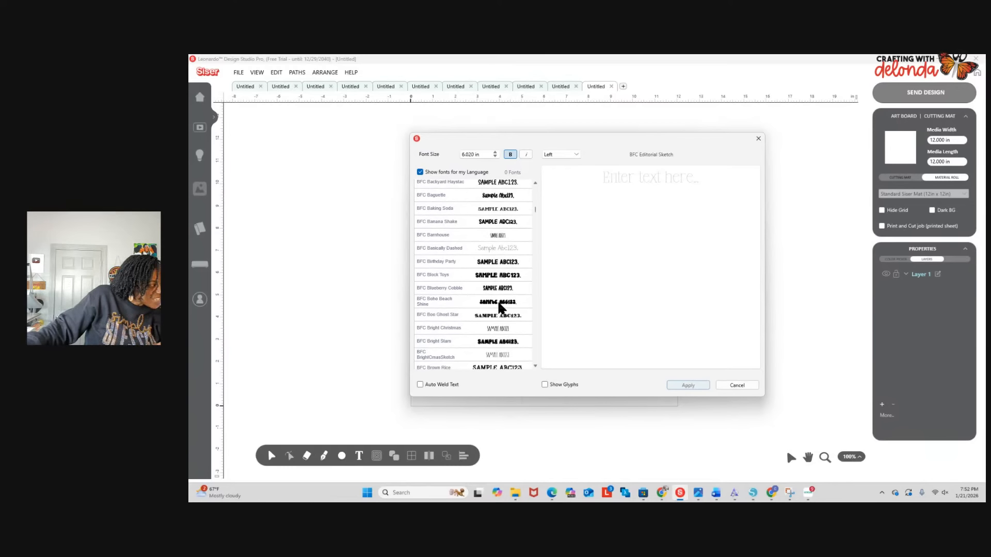
{"action": "scroll", "coordinate": [521, 300], "scroll_direction": "up", "scroll_amount": 5}
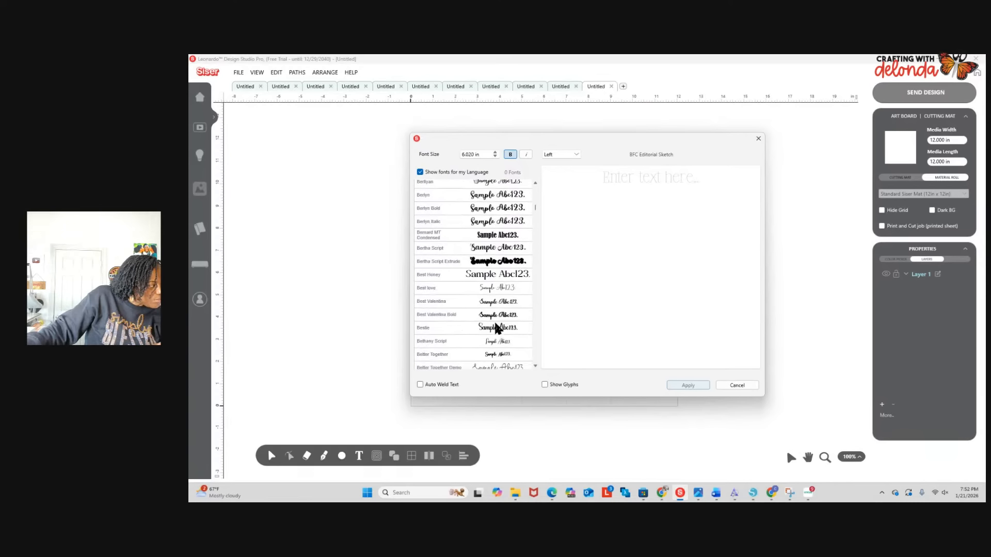
{"action": "scroll", "coordinate": [495, 321], "scroll_direction": "down", "scroll_amount": 5}
{"action": "left_click", "coordinate": [499, 260]}
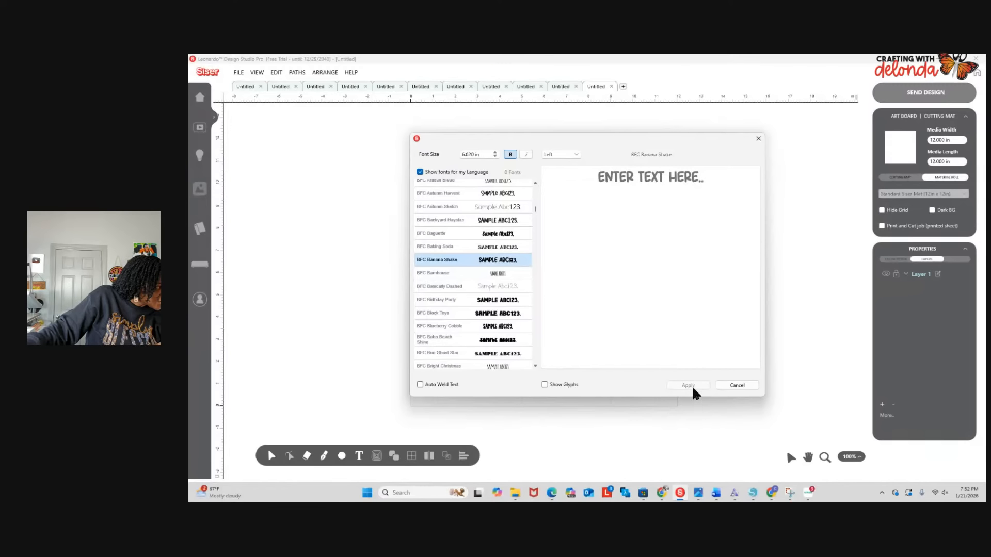
Begin the text with the letter A and a space, and change the font to BFC Birthday Party.
{"action": "left_click", "coordinate": [646, 182]}
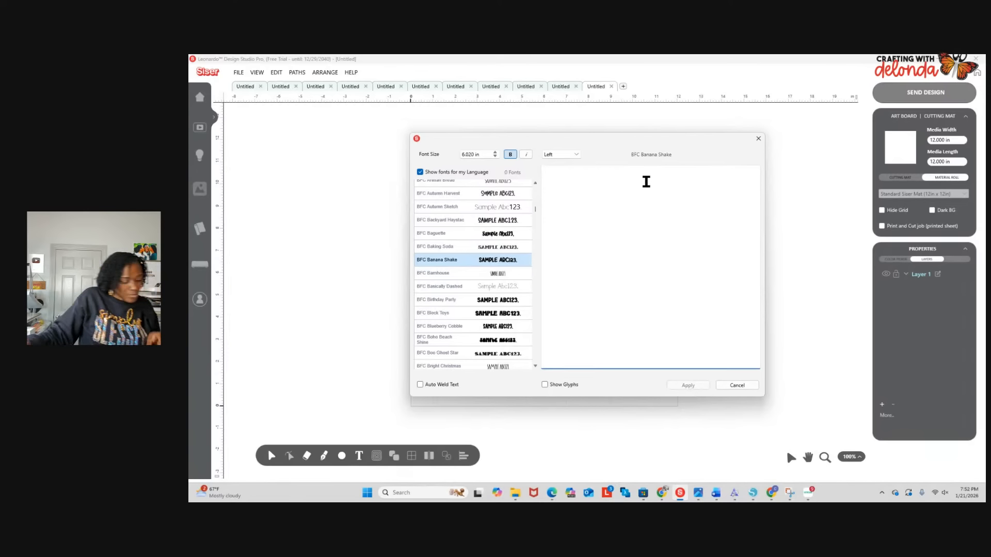
{"action": "type", "text": "AM"}
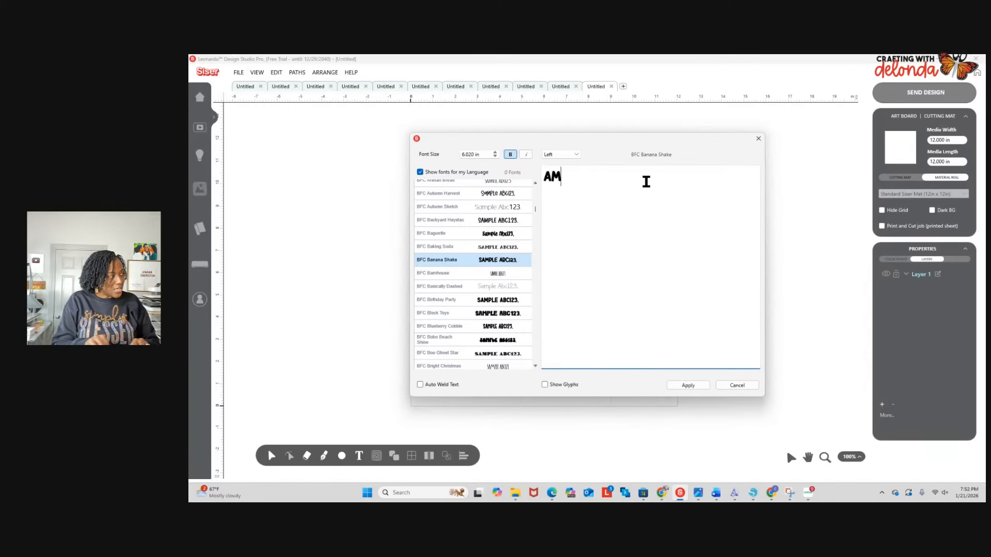
{"action": "key", "text": "BackSpace"}
{"action": "type", "text": "D"}
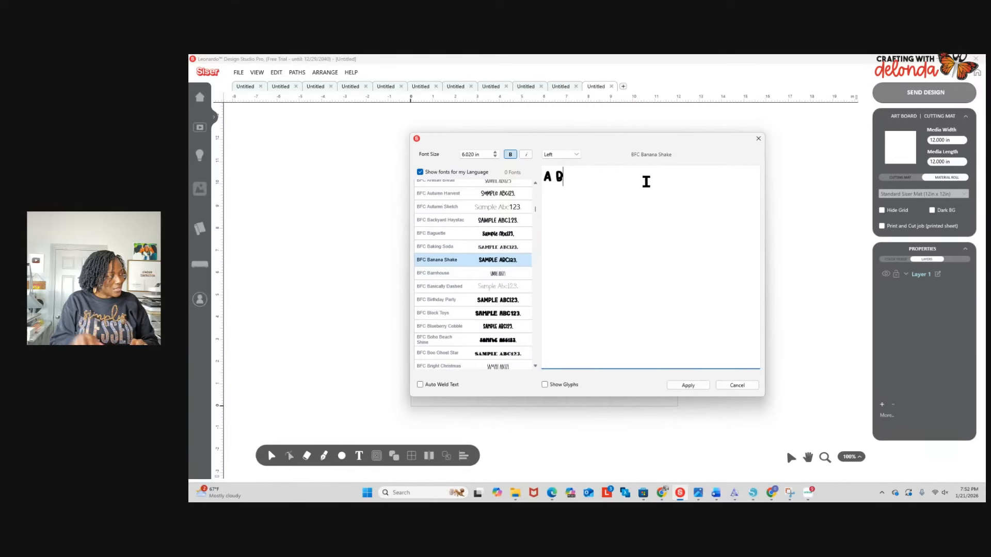
{"action": "key", "text": "BackSpace"}
{"action": "key", "text": "BackSpace"}
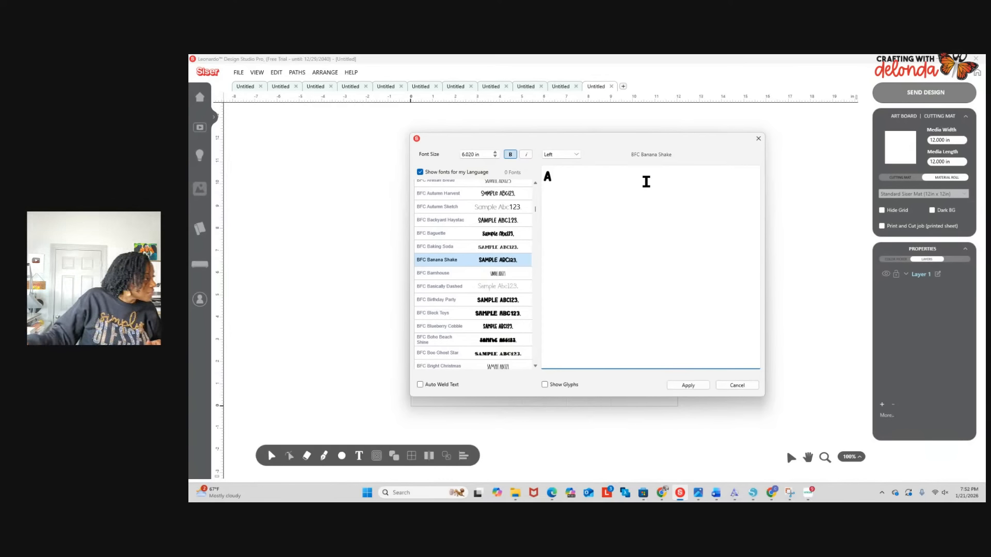
{"action": "left_click", "coordinate": [509, 303]}
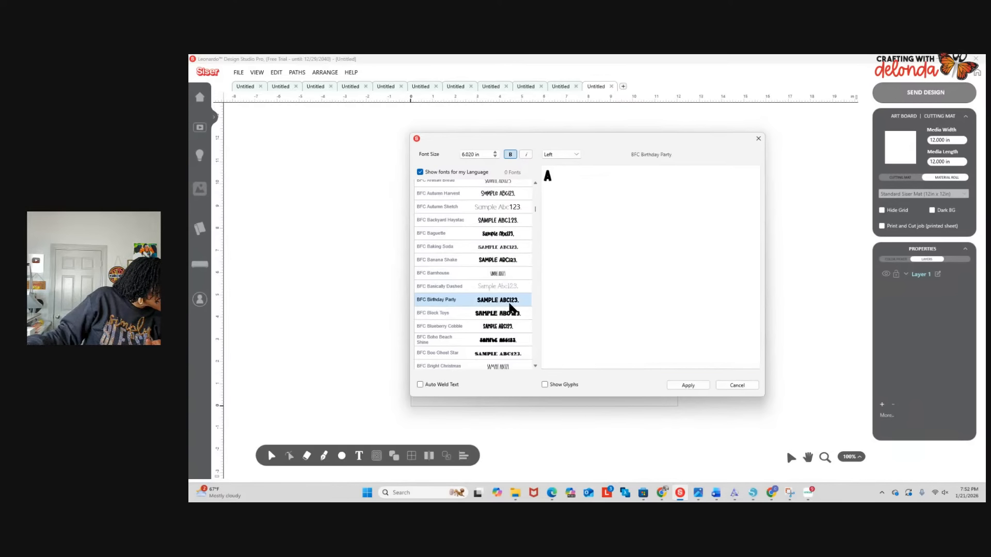
Complete the spaced text as "A B C D E F G H I J K L M N O P" and add it to the canvas.
{"action": "left_click", "coordinate": [567, 176]}
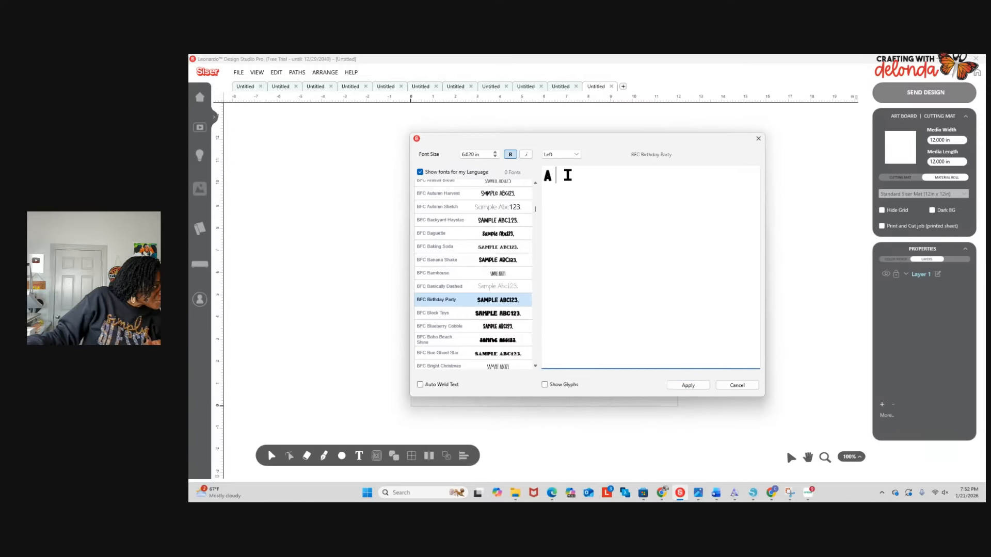
{"action": "type", "text": "BC D"}
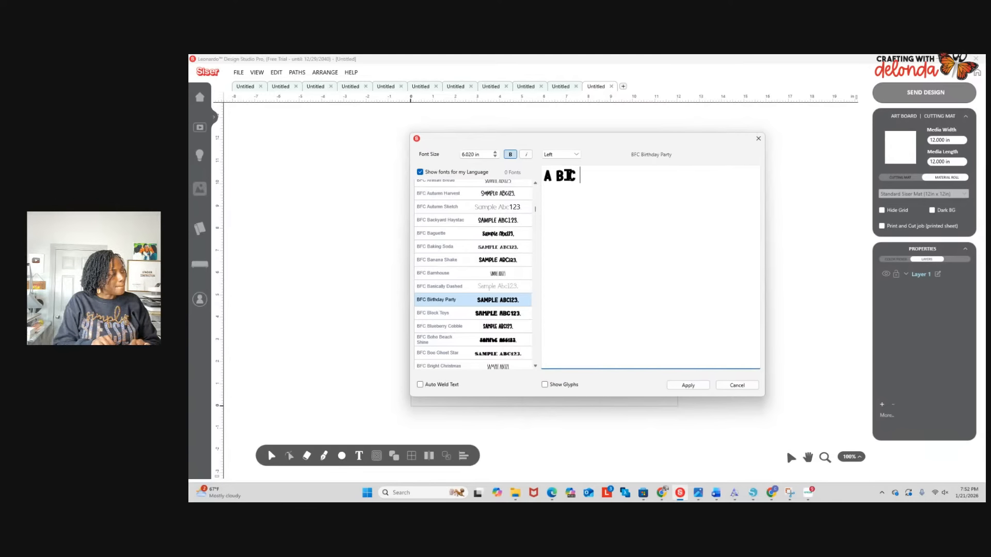
{"action": "type", "text": "EFG"}
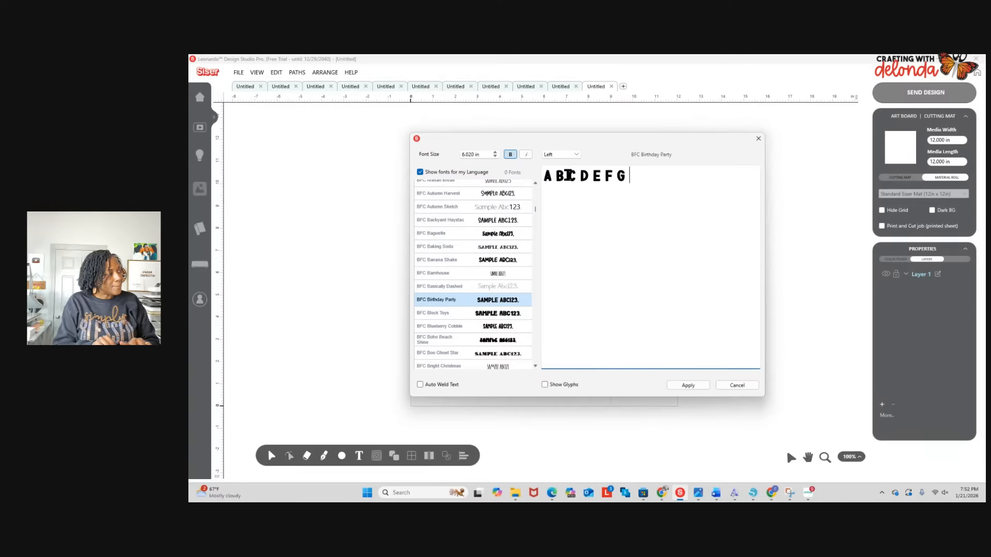
{"action": "type", "text": "HIJK"}
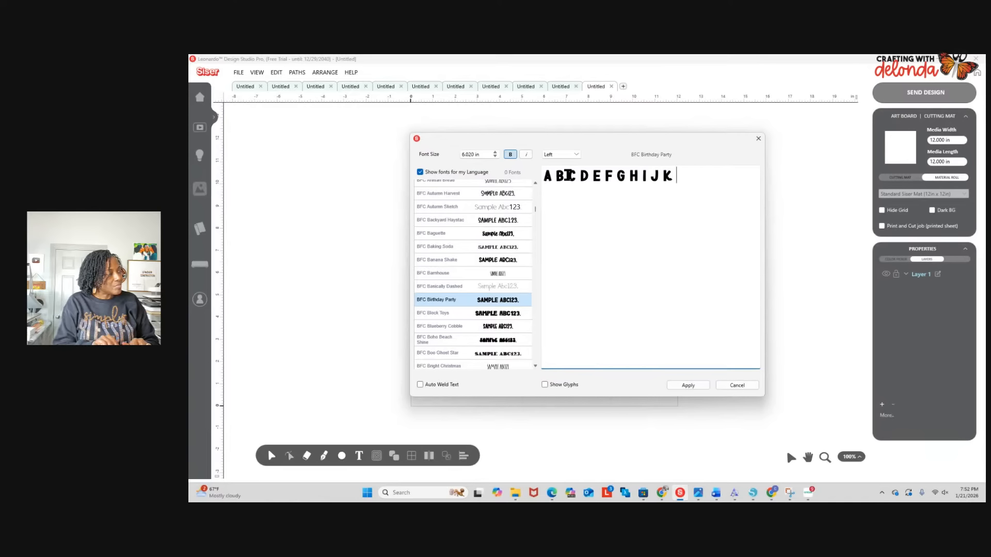
{"action": "type", "text": "LMNOP"}
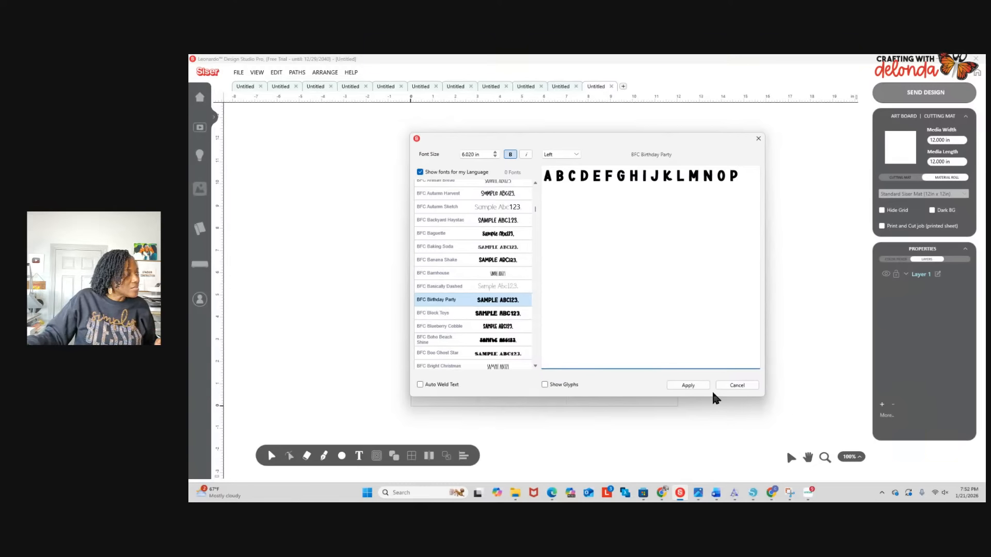
{"action": "left_click", "coordinate": [689, 386]}
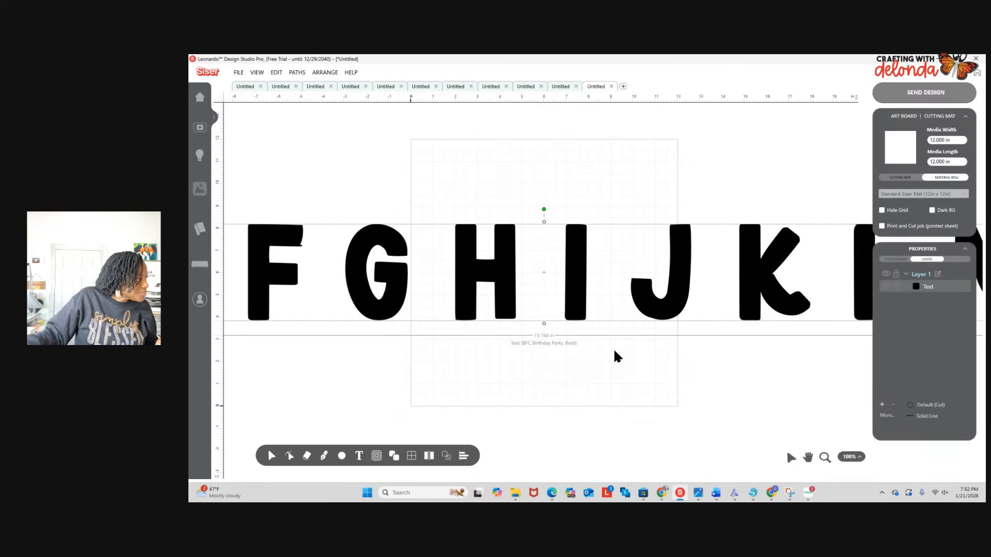
Stretch the alphabet text vertically from its upper edge to about 6 in high, keeping its width.
{"action": "scroll", "coordinate": [614, 351], "scroll_direction": "down", "scroll_amount": 3}
{"action": "scroll", "coordinate": [613, 348], "scroll_direction": "down", "scroll_amount": 4}
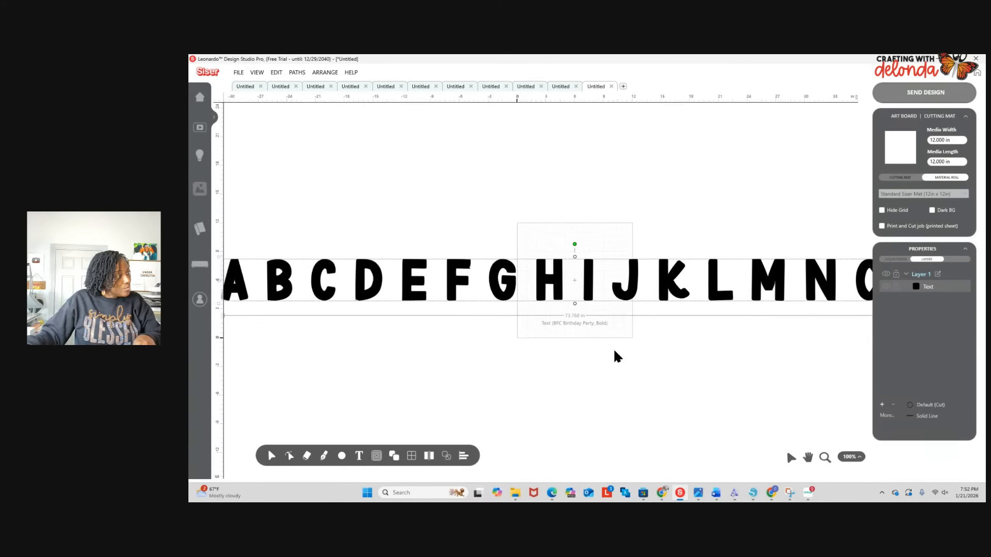
{"action": "left_click", "coordinate": [645, 288]}
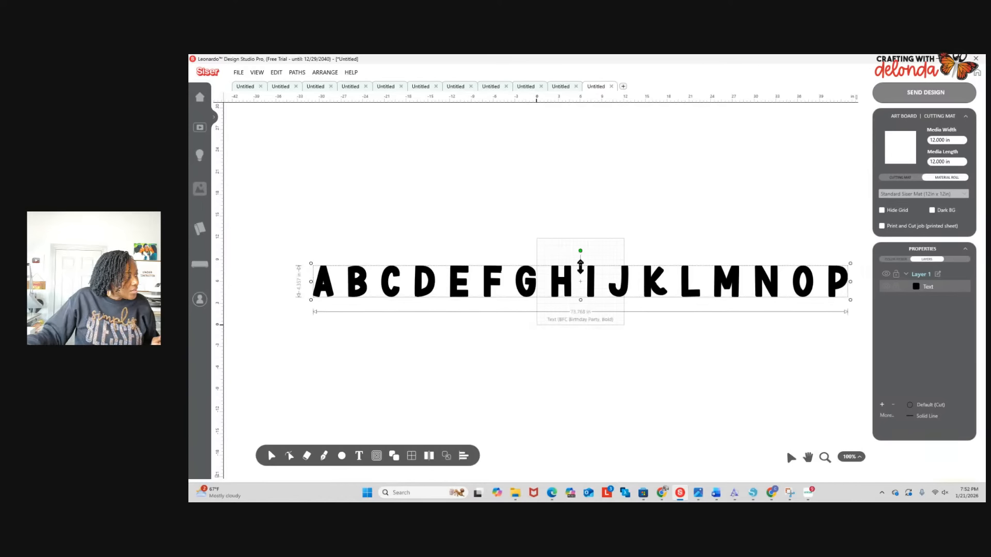
{"action": "left_click_drag", "start_coordinate": [580, 263], "coordinate": [580, 251]}
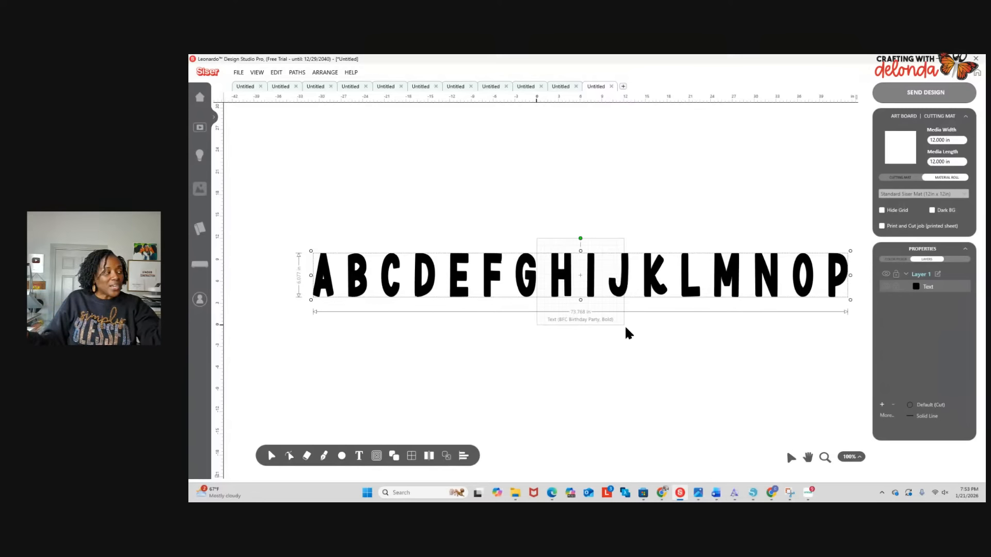
Try Ungroup Paths on the alphabet text to split it into separate letter shapes.
{"action": "right_click", "coordinate": [617, 282]}
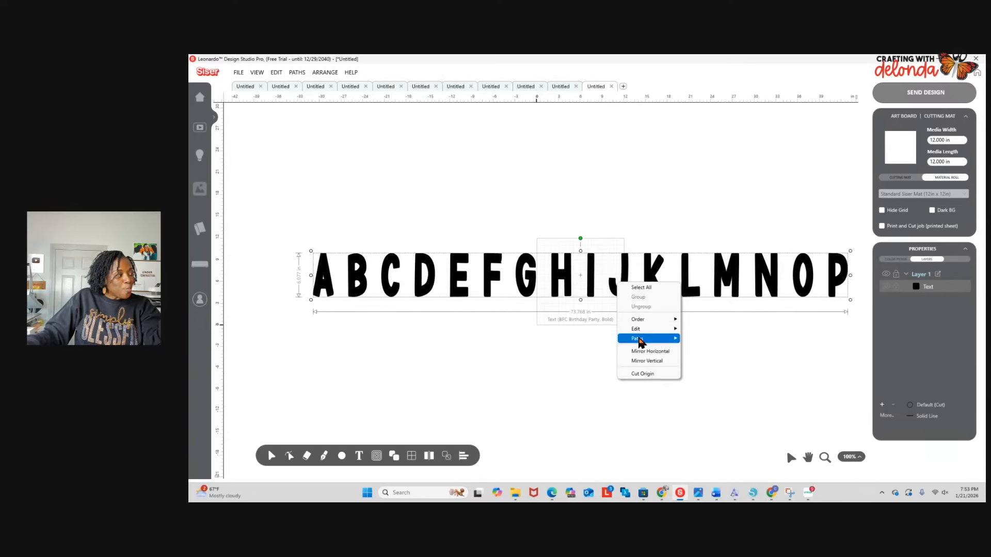
{"action": "mouse_move", "coordinate": [639, 340]}
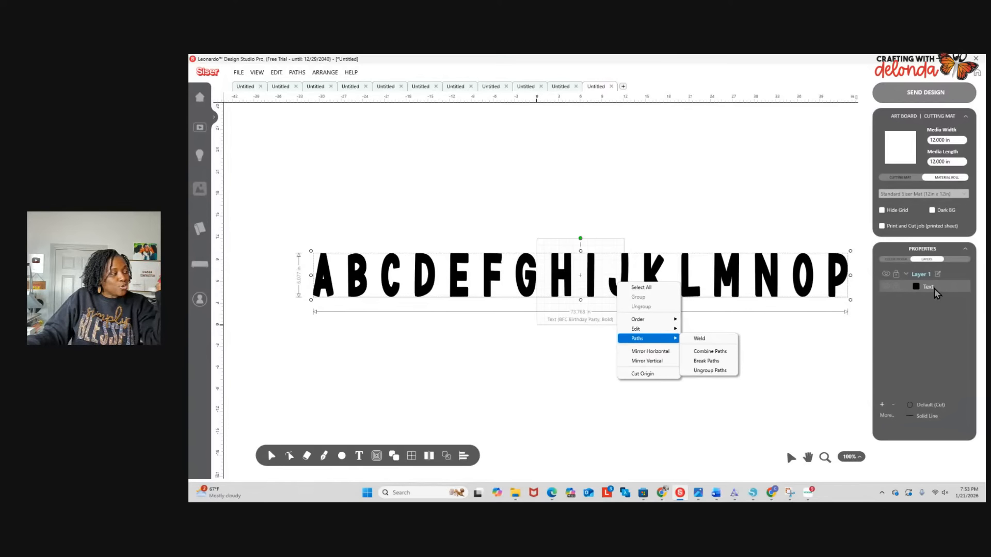
{"action": "left_click", "coordinate": [724, 369]}
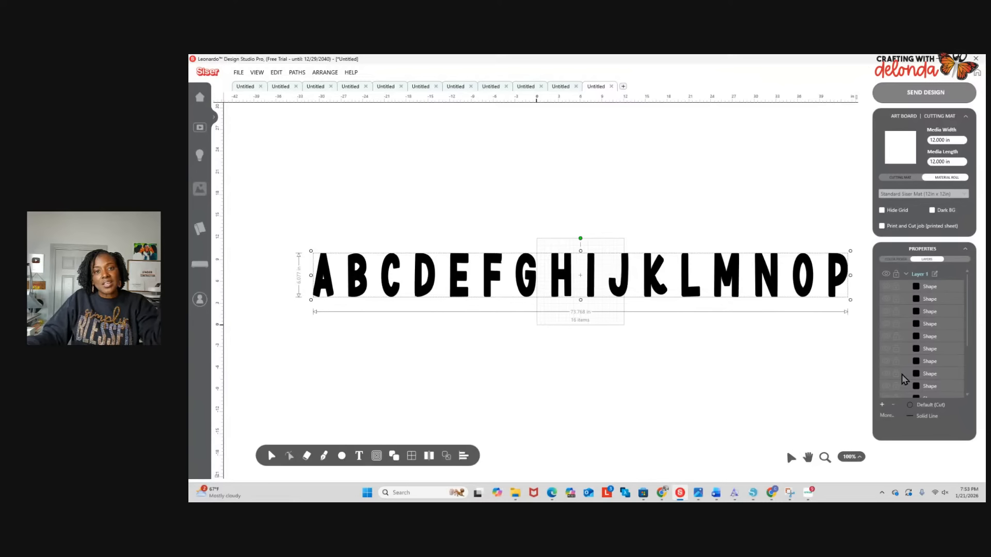
{"action": "left_click", "coordinate": [948, 76]}
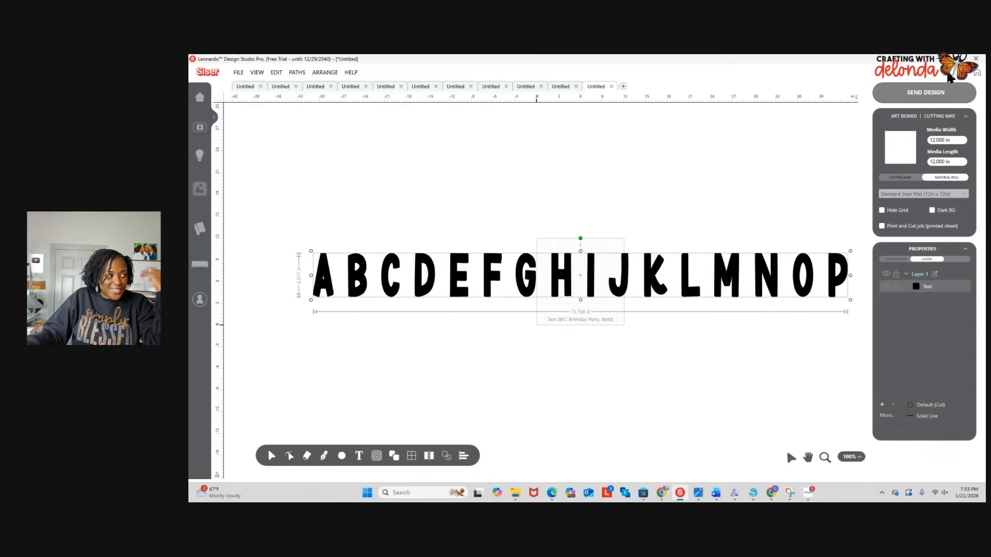
Apply Break Paths to the alphabet text and deselect the resulting shapes.
{"action": "right_click", "coordinate": [587, 274]}
{"action": "mouse_move", "coordinate": [608, 333]}
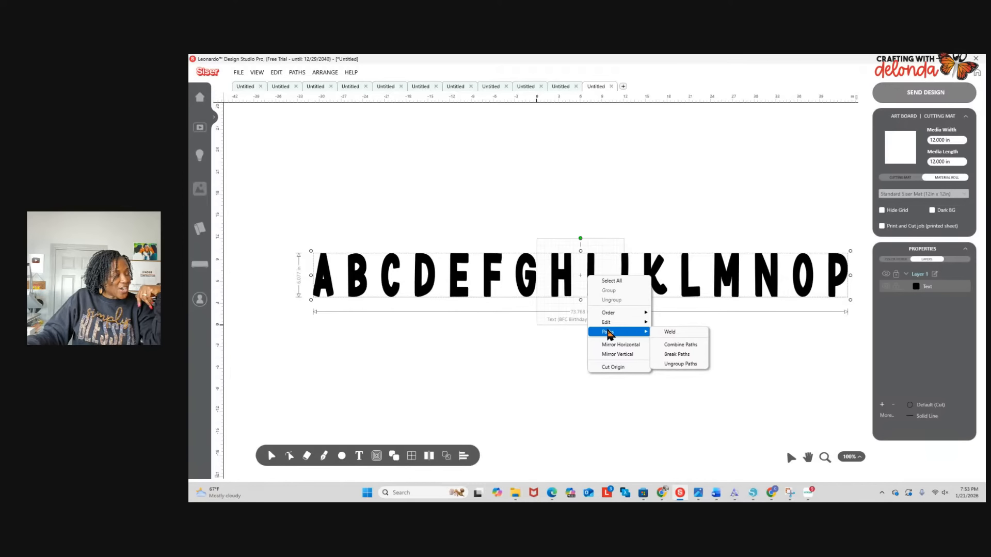
{"action": "left_click", "coordinate": [672, 353]}
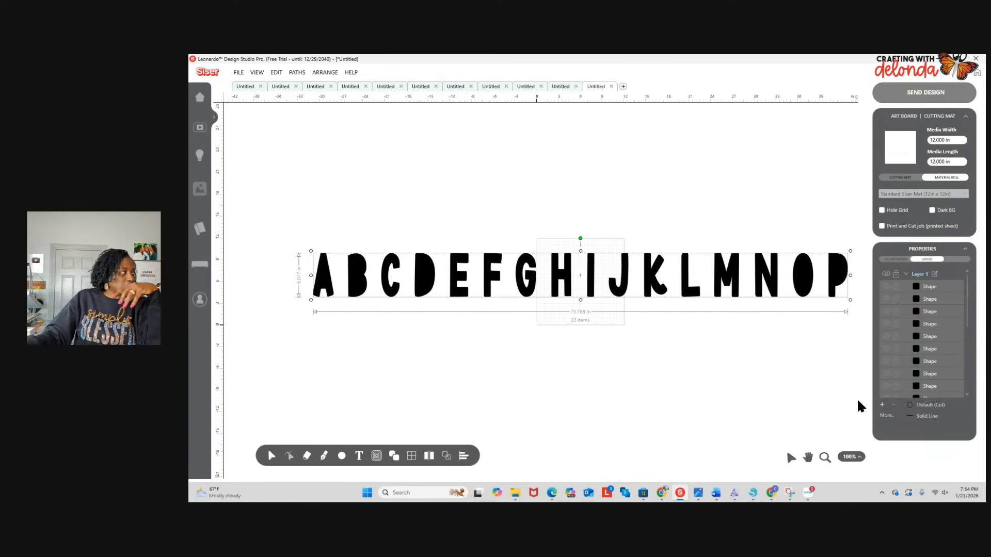
{"action": "left_click", "coordinate": [414, 369]}
Move the outer shapes of the letters A, B and D away from their inner counter pieces.
{"action": "left_click_drag", "start_coordinate": [324, 296], "coordinate": [281, 296]}
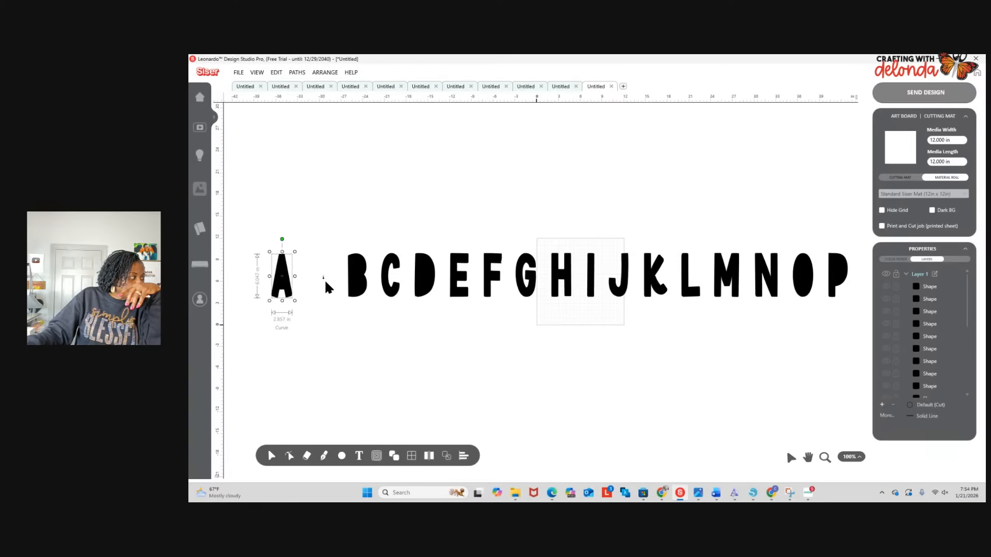
{"action": "scroll", "coordinate": [353, 271], "scroll_direction": "up", "scroll_amount": 3}
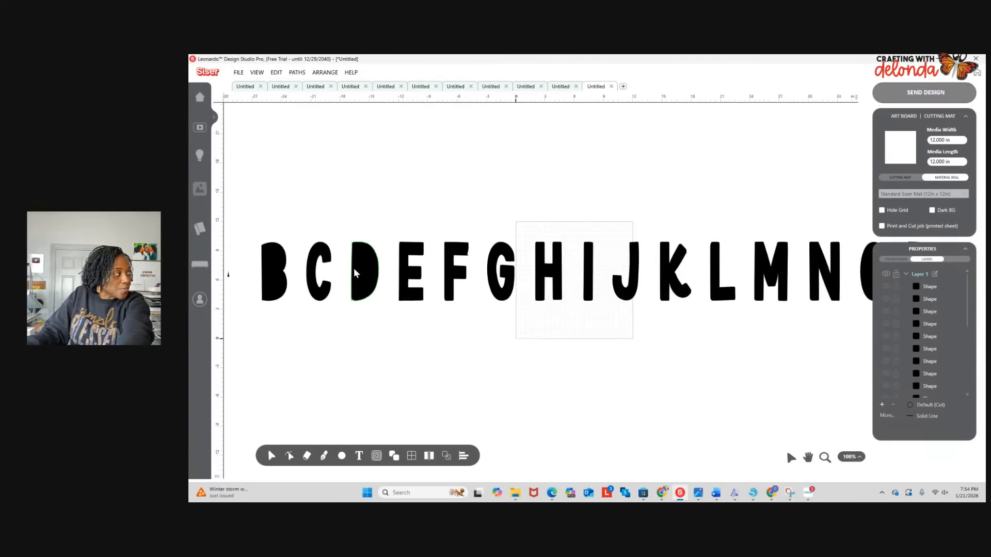
{"action": "left_click_drag", "start_coordinate": [435, 398], "coordinate": [411, 384]}
{"action": "scroll", "coordinate": [411, 384], "scroll_direction": "left", "scroll_amount": 10}
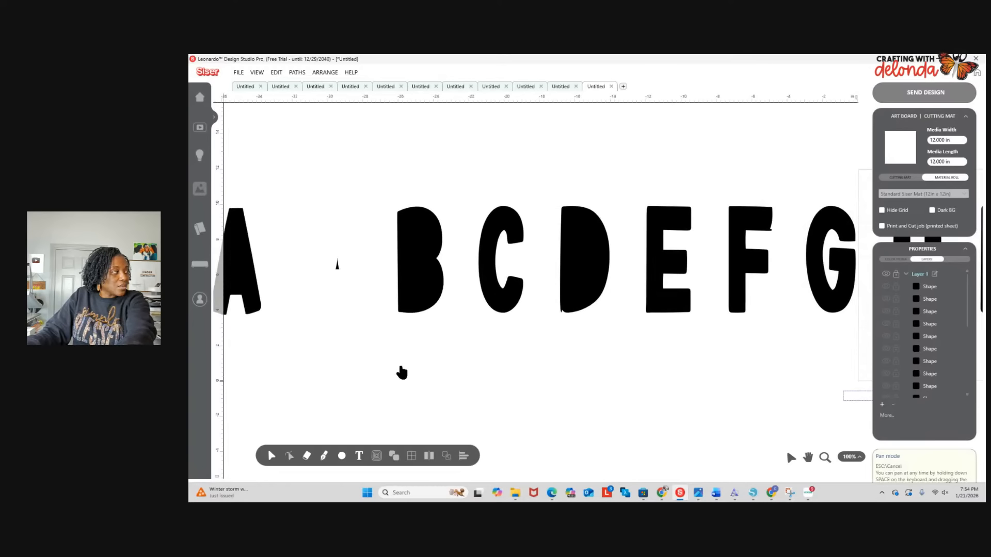
{"action": "left_click_drag", "start_coordinate": [431, 269], "coordinate": [321, 265]}
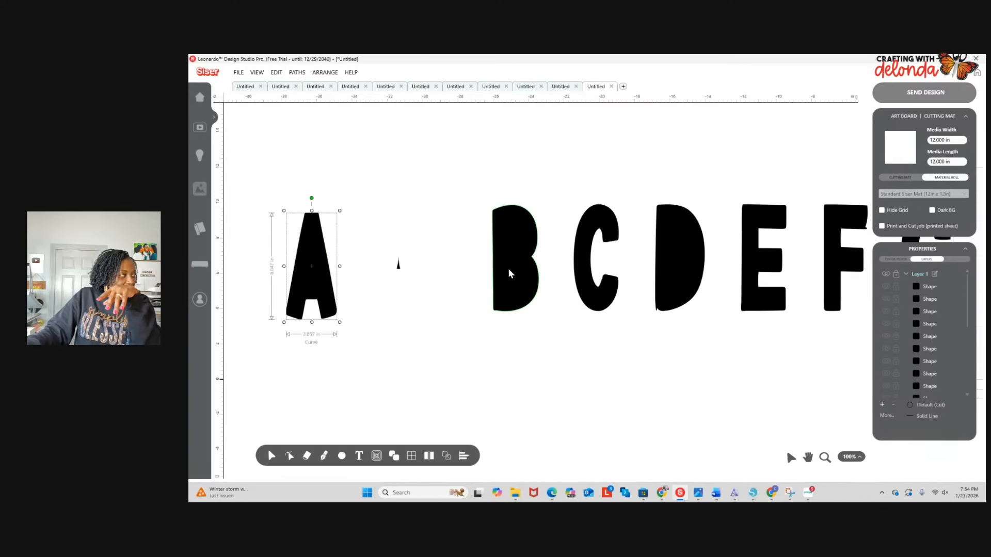
{"action": "left_click_drag", "start_coordinate": [509, 273], "coordinate": [456, 193]}
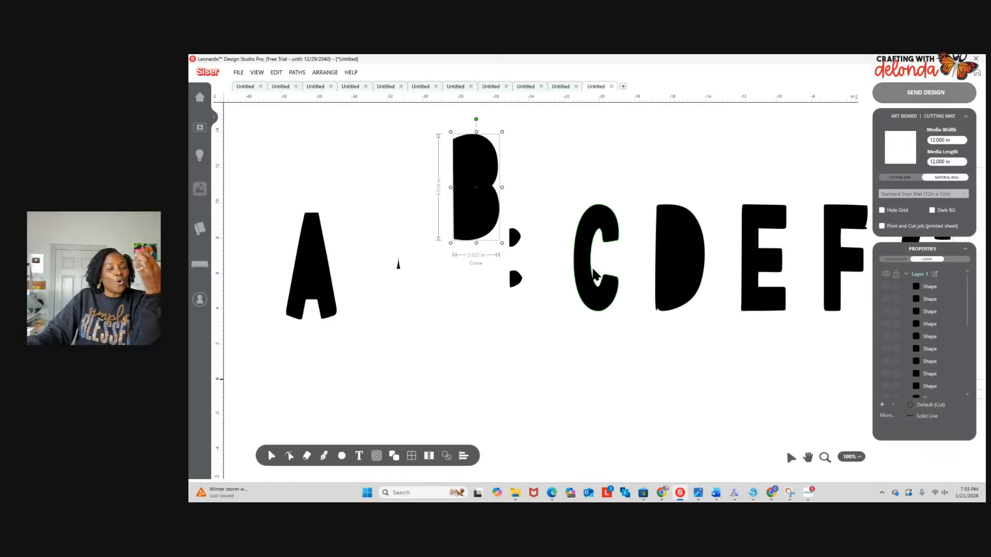
{"action": "left_click_drag", "start_coordinate": [668, 231], "coordinate": [616, 135]}
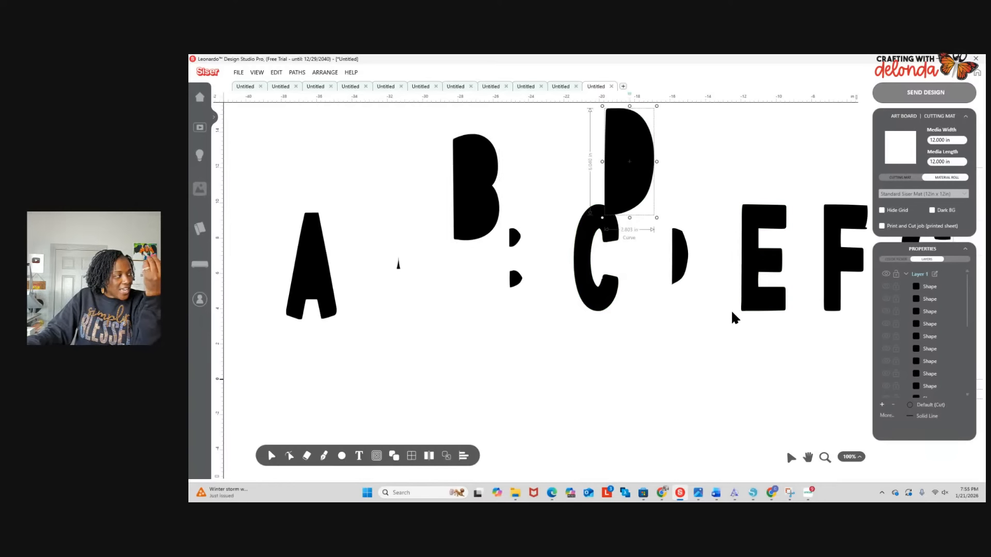
Move the letters E, F and G individually, raising E, lowering F, and shifting G towards F.
{"action": "left_click_drag", "start_coordinate": [747, 289], "coordinate": [713, 226]}
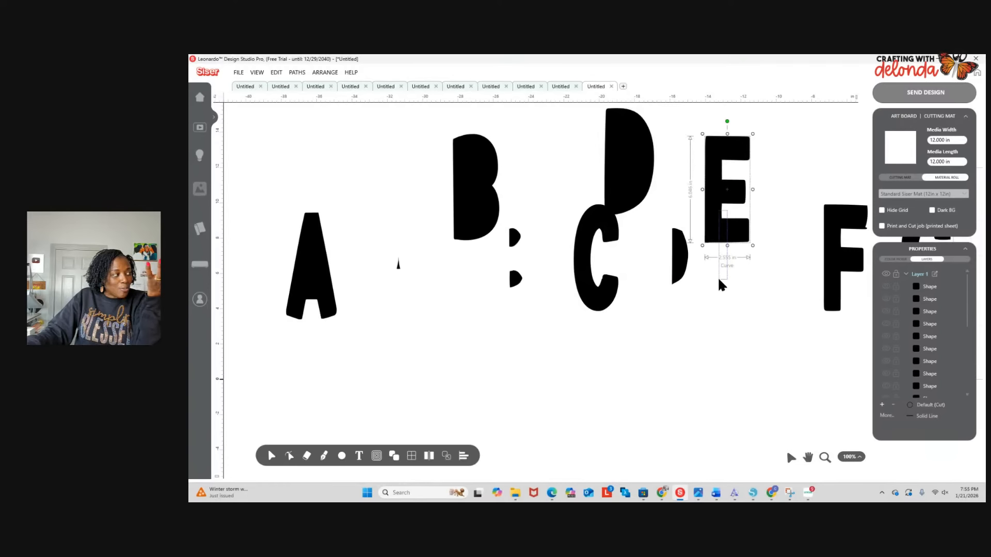
{"action": "left_click_drag", "start_coordinate": [828, 272], "coordinate": [766, 316]}
{"action": "left_click", "coordinate": [552, 420]}
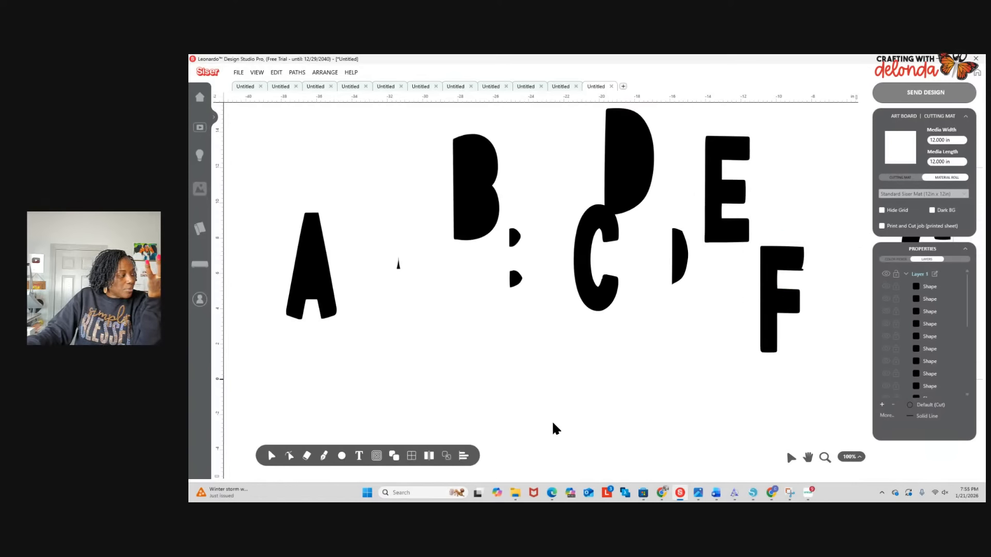
{"action": "scroll", "coordinate": [575, 408], "scroll_direction": "right", "scroll_amount": 6}
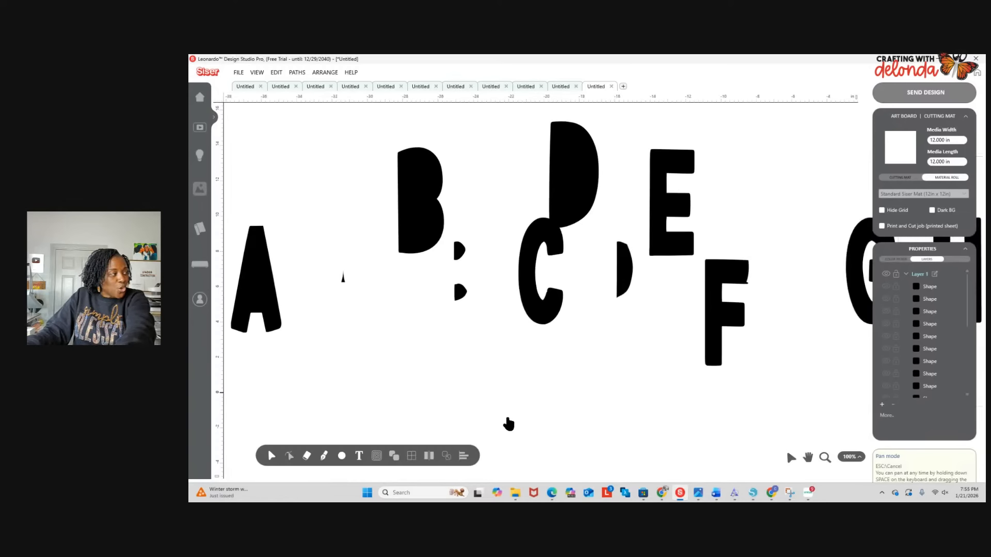
{"action": "left_click_drag", "start_coordinate": [722, 326], "coordinate": [652, 322]}
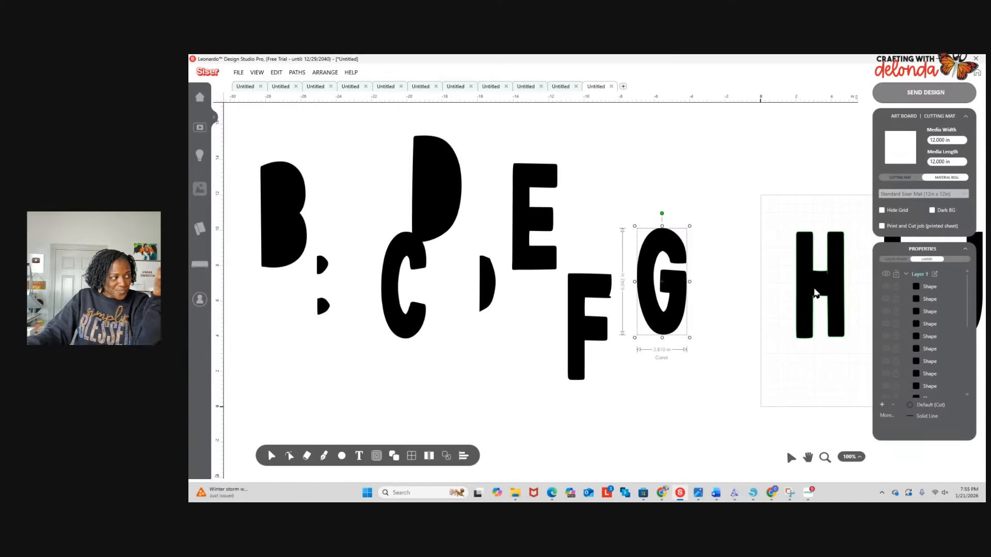
Raise the letter H above and beside G, and shift I and J left so they sit together on the artboard.
{"action": "left_click_drag", "start_coordinate": [814, 289], "coordinate": [719, 219]}
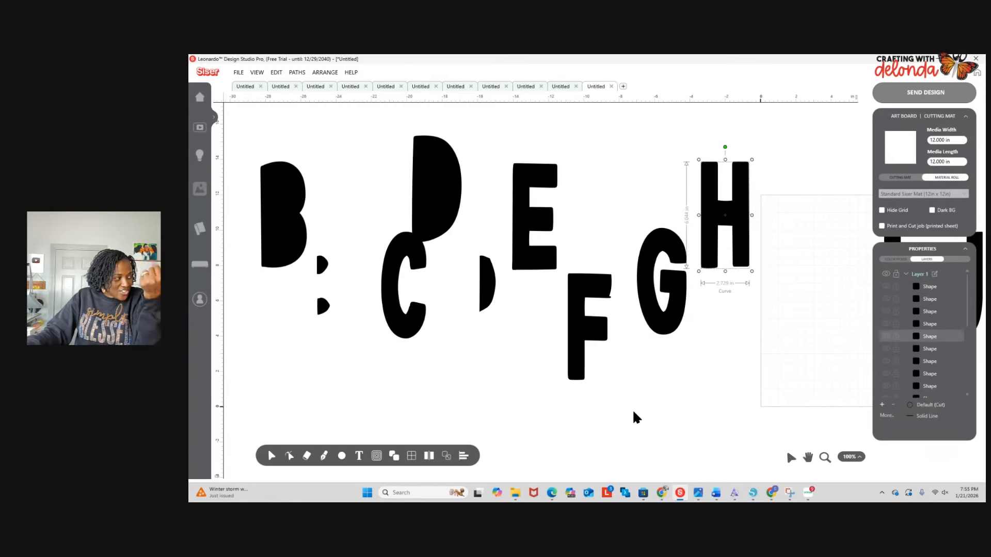
{"action": "key", "text": "space"}
{"action": "left_click_drag", "start_coordinate": [829, 367], "coordinate": [678, 382]}
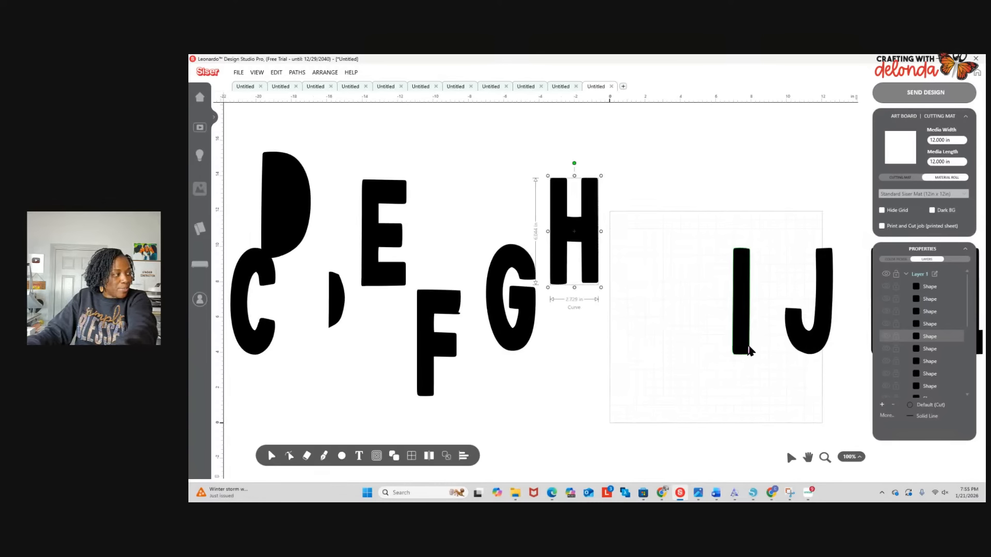
{"action": "left_click_drag", "start_coordinate": [749, 351], "coordinate": [672, 349]}
{"action": "left_click_drag", "start_coordinate": [768, 330], "coordinate": [648, 330]}
Move the letters K, L and M individually, raising K and M and shifting L towards K.
{"action": "key", "text": "space"}
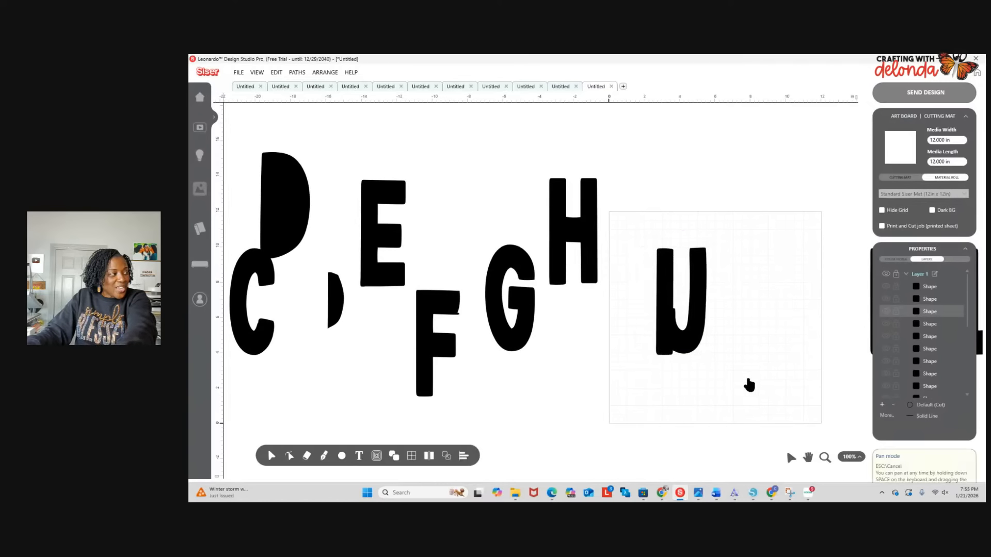
{"action": "left_click_drag", "start_coordinate": [748, 385], "coordinate": [537, 417]}
{"action": "left_click_drag", "start_coordinate": [691, 362], "coordinate": [608, 303]}
{"action": "left_click_drag", "start_coordinate": [760, 355], "coordinate": [683, 355]}
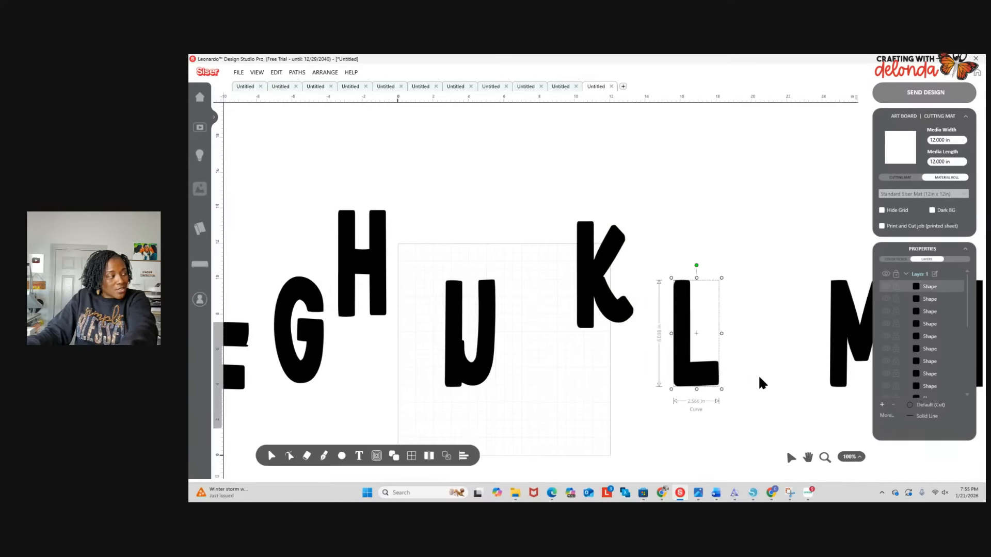
{"action": "left_click_drag", "start_coordinate": [838, 356], "coordinate": [754, 319]}
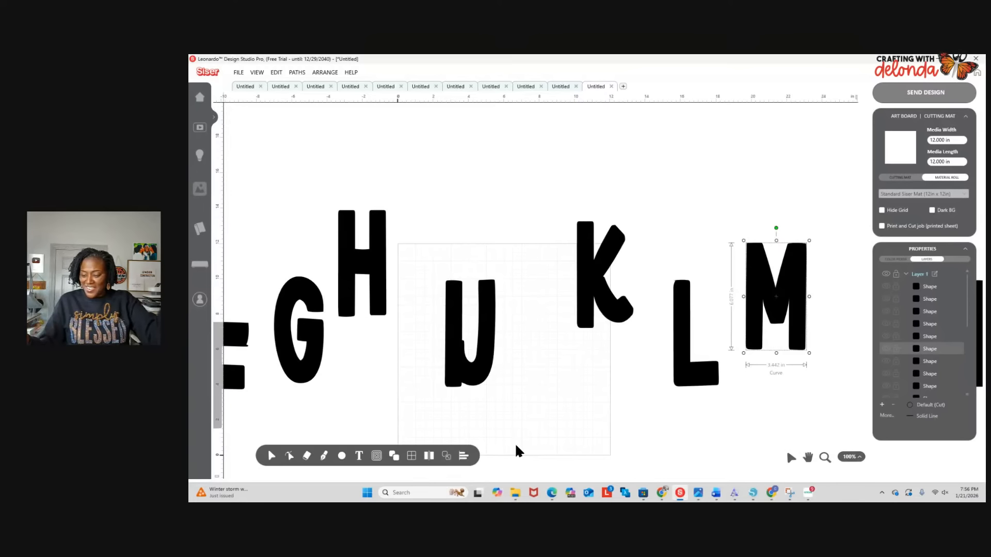
Look through the other open designs, from the BLESSED rhinestone lettering back to the first design with the diamond.
{"action": "left_click", "coordinate": [560, 87]}
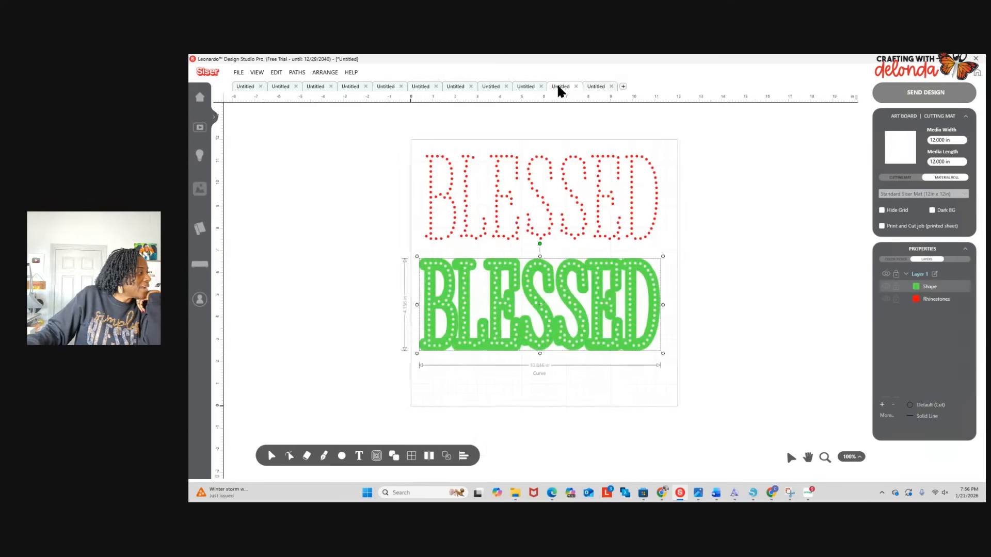
{"action": "left_click", "coordinate": [520, 86]}
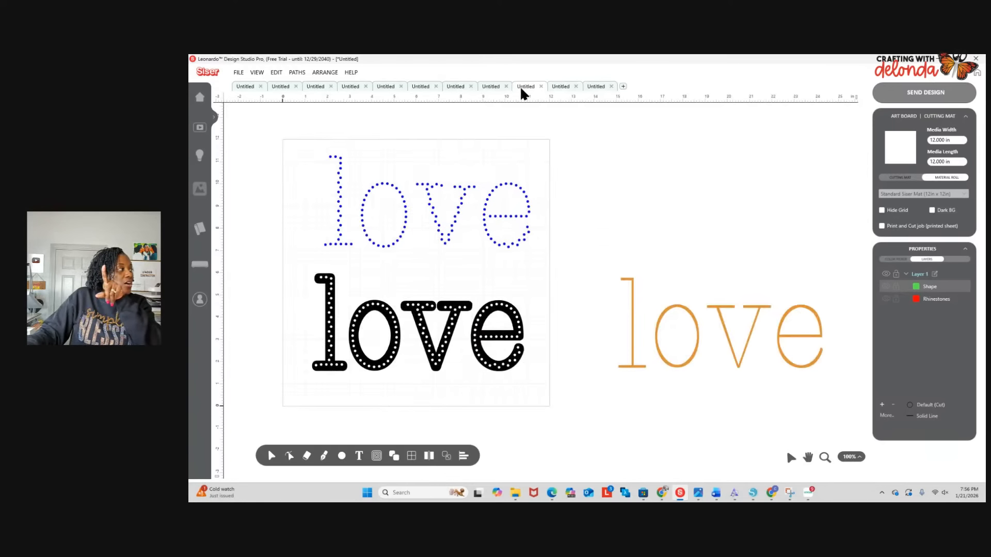
{"action": "left_click", "coordinate": [454, 86]}
{"action": "left_click", "coordinate": [418, 86]}
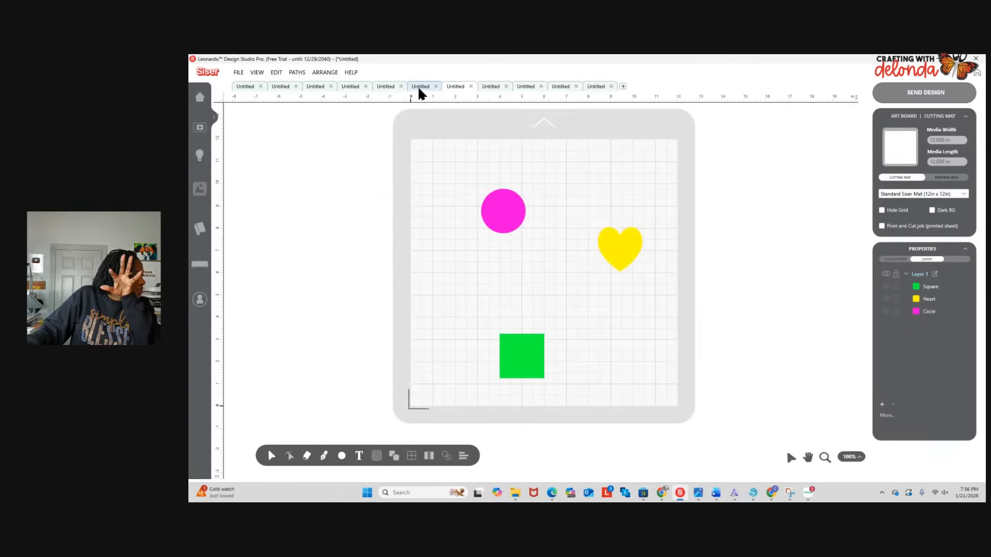
{"action": "left_click", "coordinate": [385, 85]}
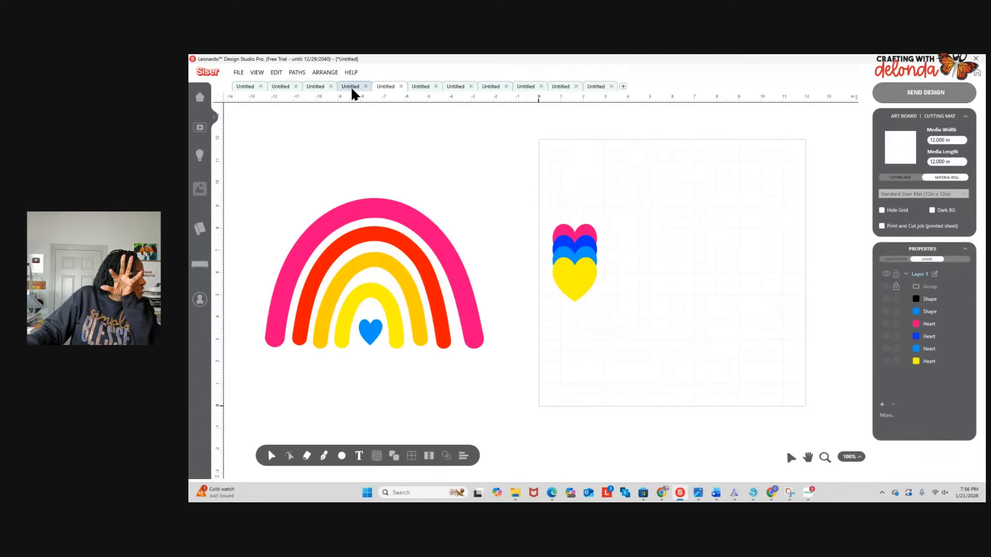
{"action": "left_click", "coordinate": [351, 86]}
{"action": "left_click", "coordinate": [318, 85]}
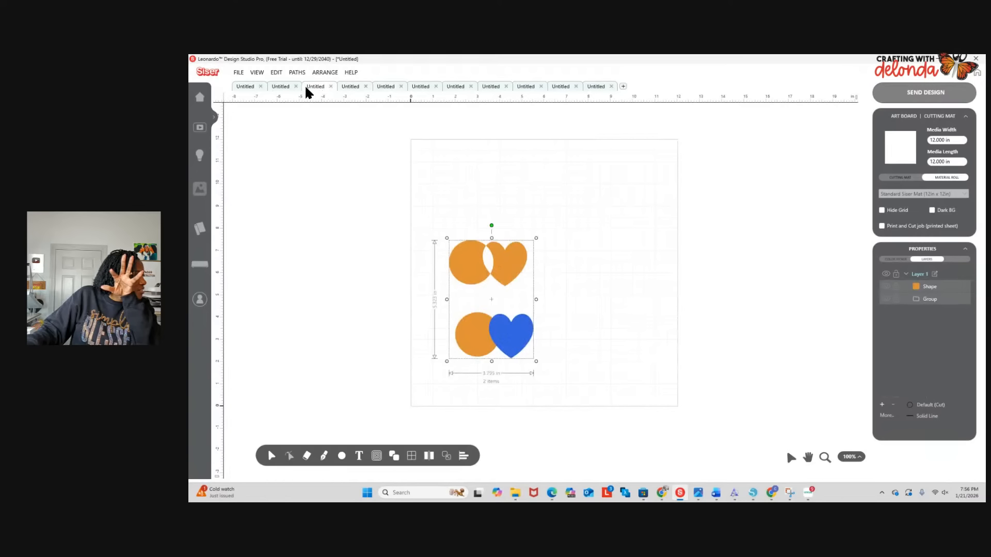
{"action": "left_click", "coordinate": [280, 86]}
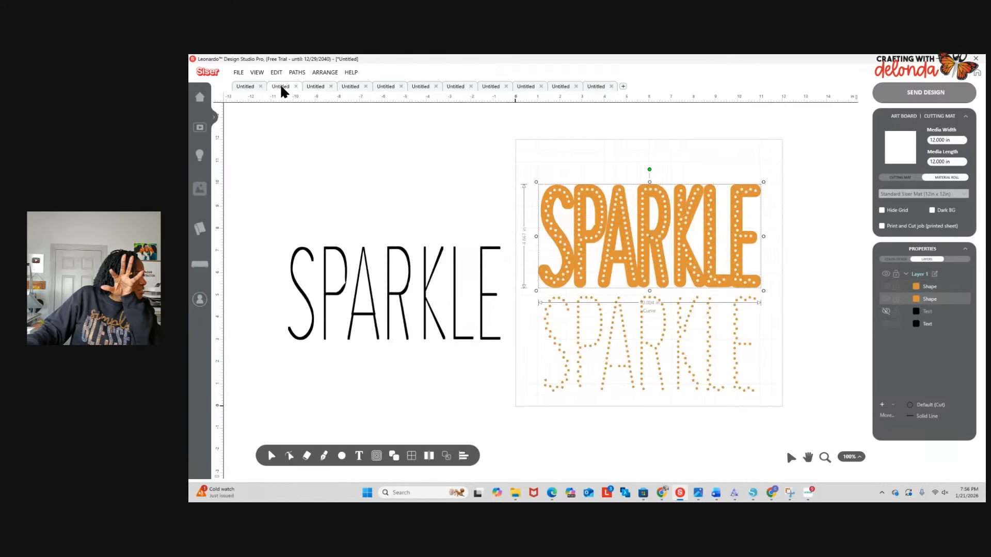
{"action": "left_click", "coordinate": [246, 87]}
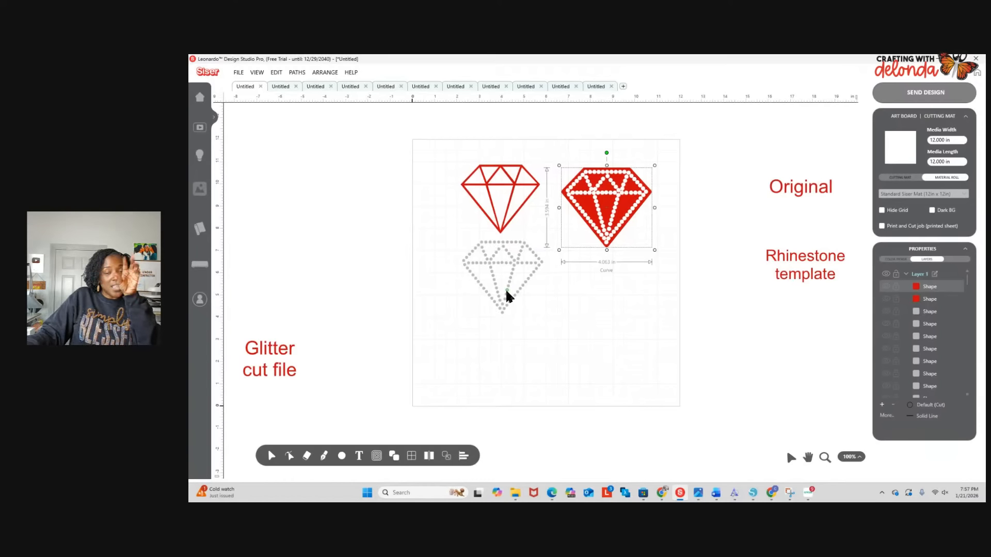
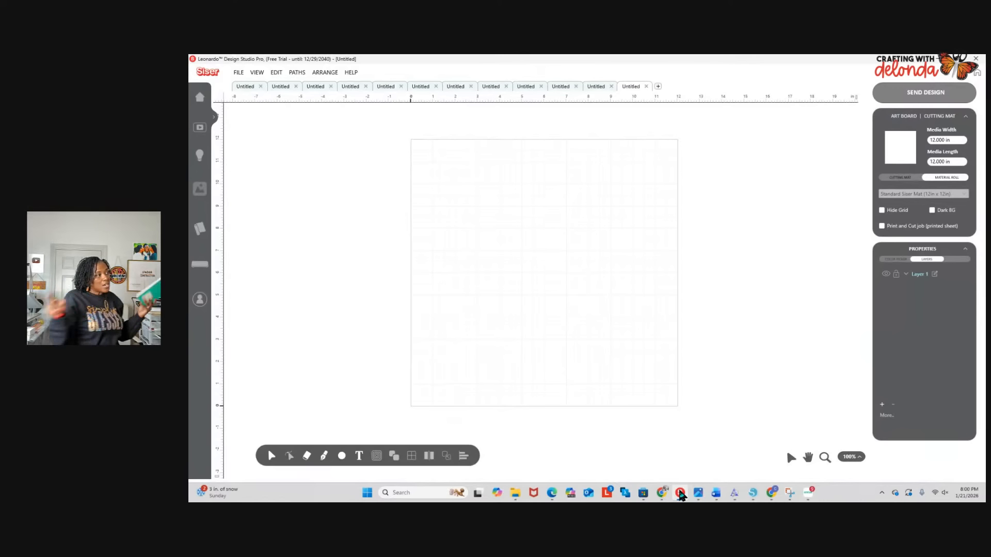
Create a new blank design and start a file import, browsing the Downloads folder for artwork.
{"action": "left_click", "coordinate": [386, 87]}
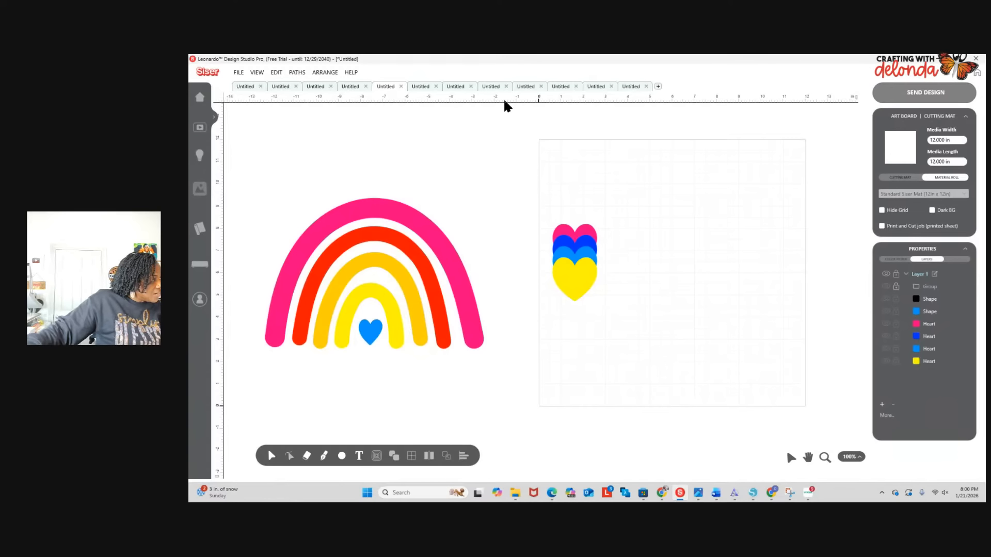
{"action": "left_click", "coordinate": [658, 86]}
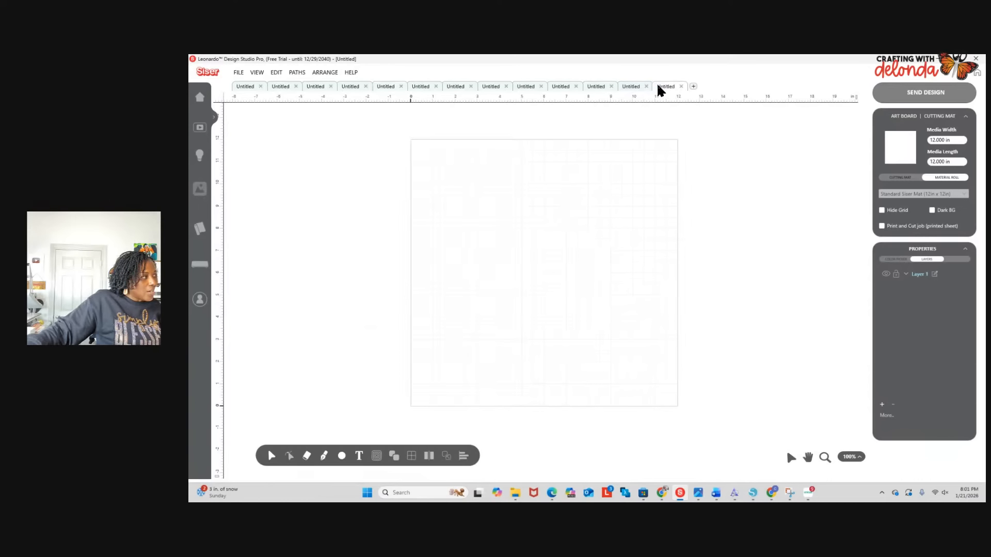
{"action": "left_click", "coordinate": [237, 73]}
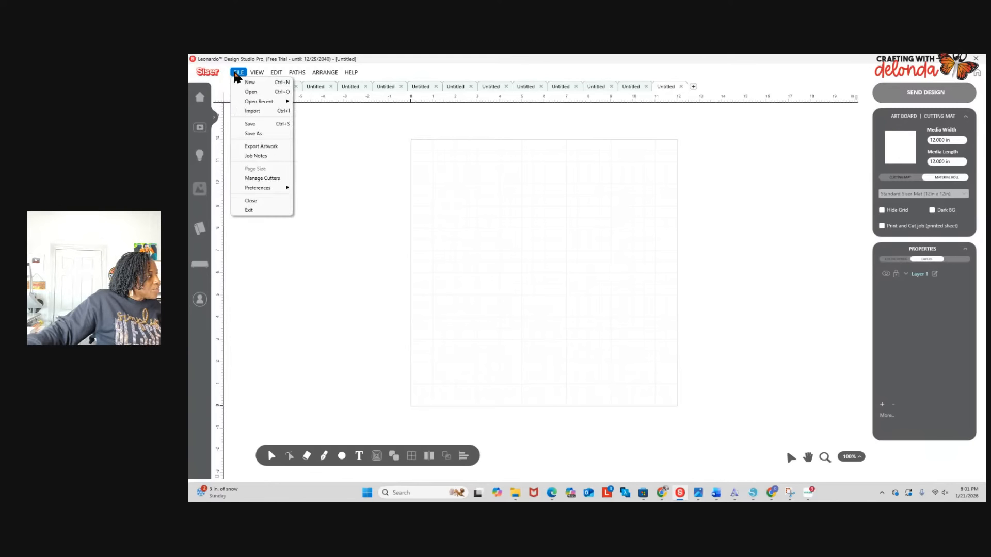
{"action": "left_click", "coordinate": [251, 111]}
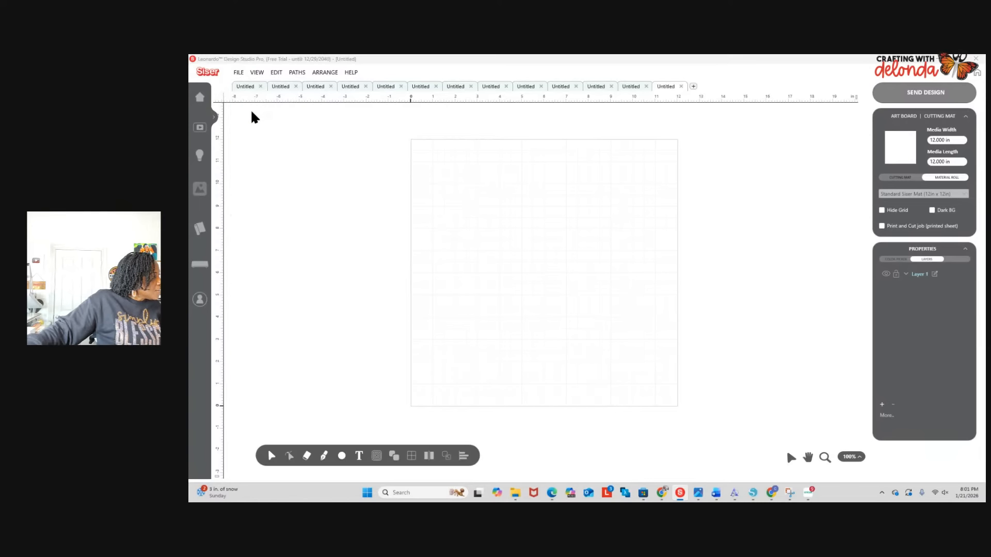
{"action": "scroll", "coordinate": [276, 182], "scroll_direction": "down", "scroll_amount": 3}
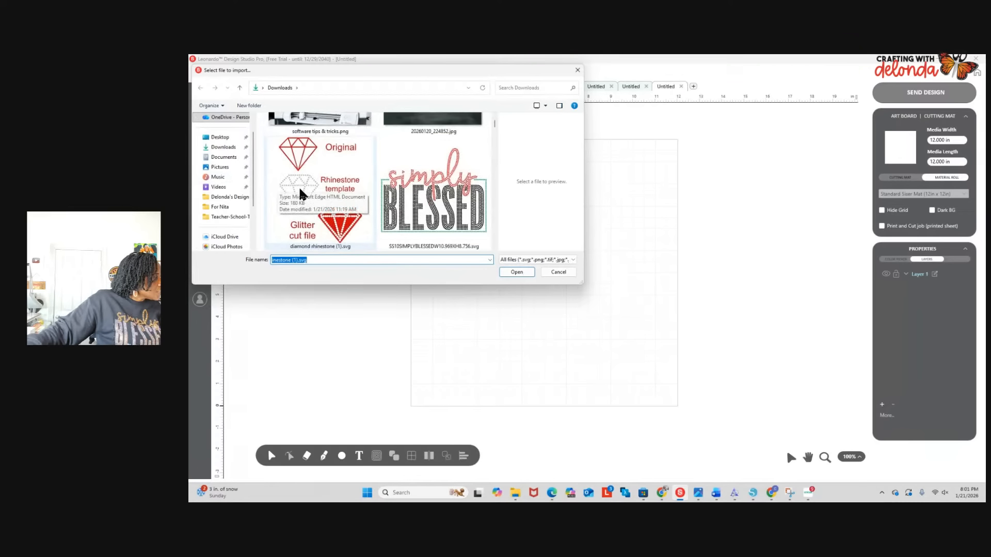
{"action": "scroll", "coordinate": [299, 190], "scroll_direction": "down", "scroll_amount": 3}
{"action": "scroll", "coordinate": [301, 194], "scroll_direction": "down", "scroll_amount": 3}
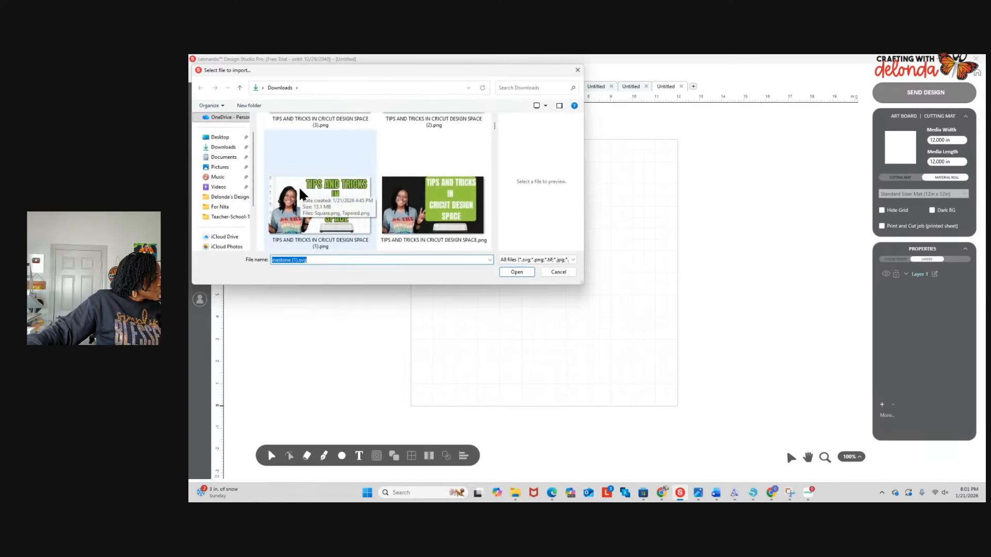
{"action": "scroll", "coordinate": [302, 194], "scroll_direction": "down", "scroll_amount": 1}
{"action": "scroll", "coordinate": [300, 190], "scroll_direction": "up", "scroll_amount": 2}
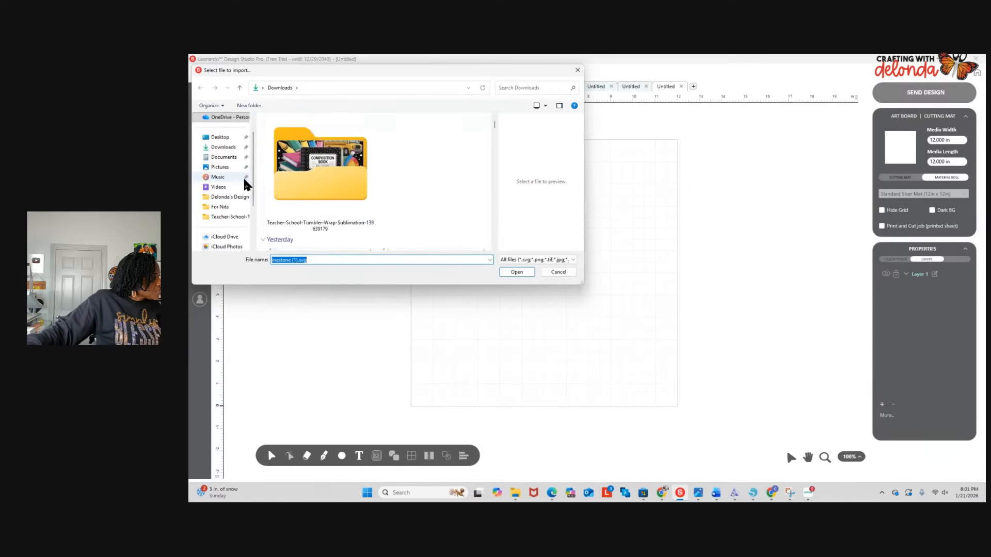
Go to the Creative Fabrica Files folder in Documents and locate New folder (2) in its list.
{"action": "left_click", "coordinate": [223, 157]}
{"action": "scroll", "coordinate": [308, 190], "scroll_direction": "down", "scroll_amount": 3}
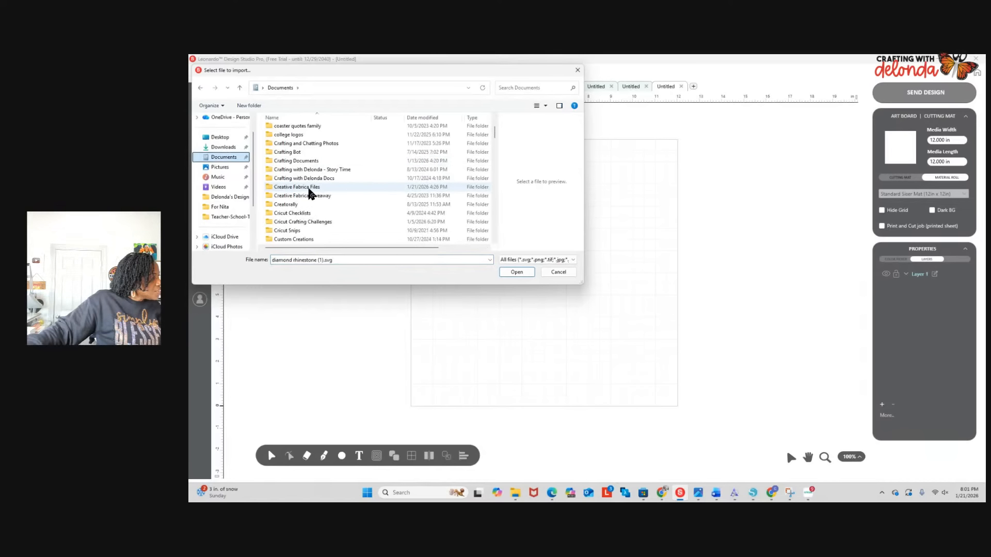
{"action": "left_click", "coordinate": [303, 188]}
{"action": "double_click", "coordinate": [304, 189]}
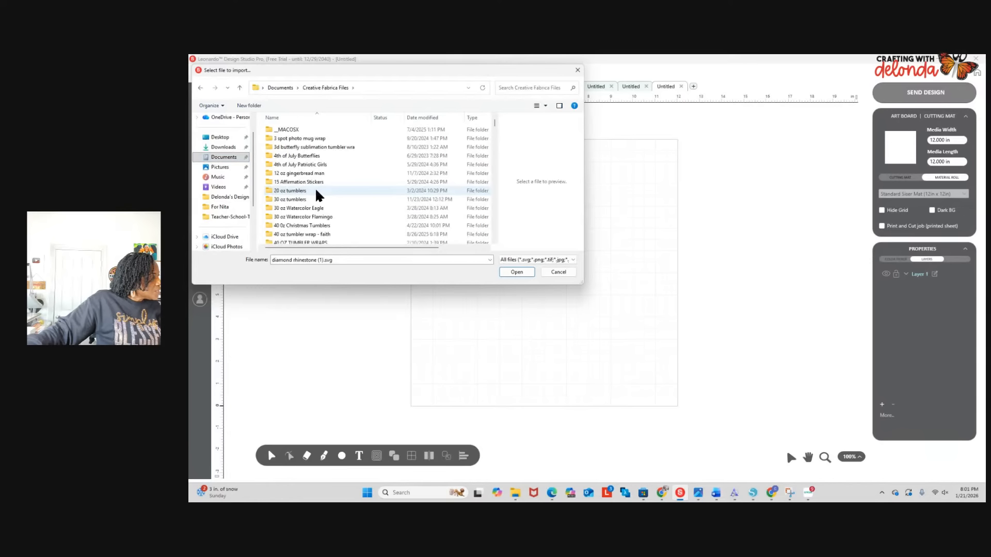
{"action": "scroll", "coordinate": [316, 194], "scroll_direction": "down", "scroll_amount": 3}
{"action": "scroll", "coordinate": [316, 194], "scroll_direction": "down", "scroll_amount": 5}
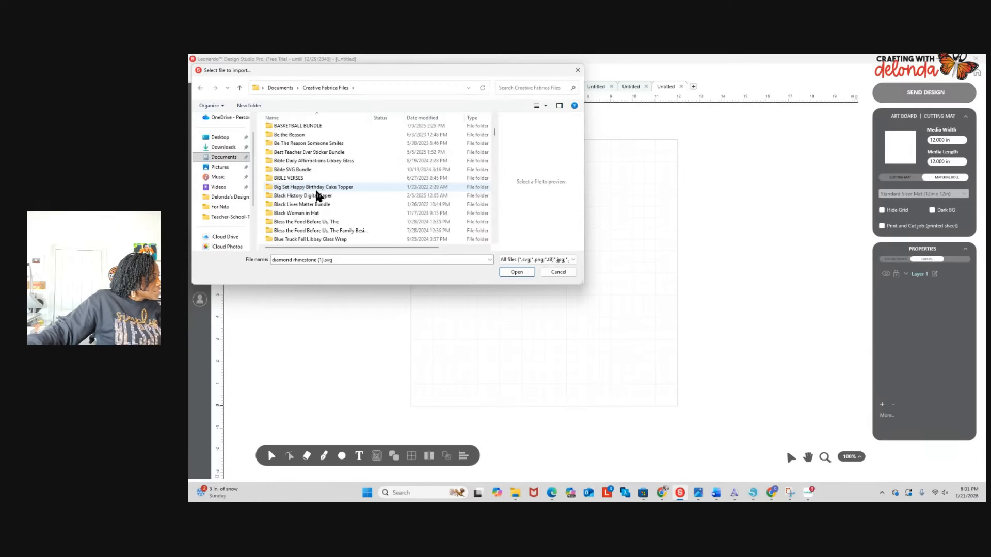
{"action": "scroll", "coordinate": [316, 192], "scroll_direction": "down", "scroll_amount": 6}
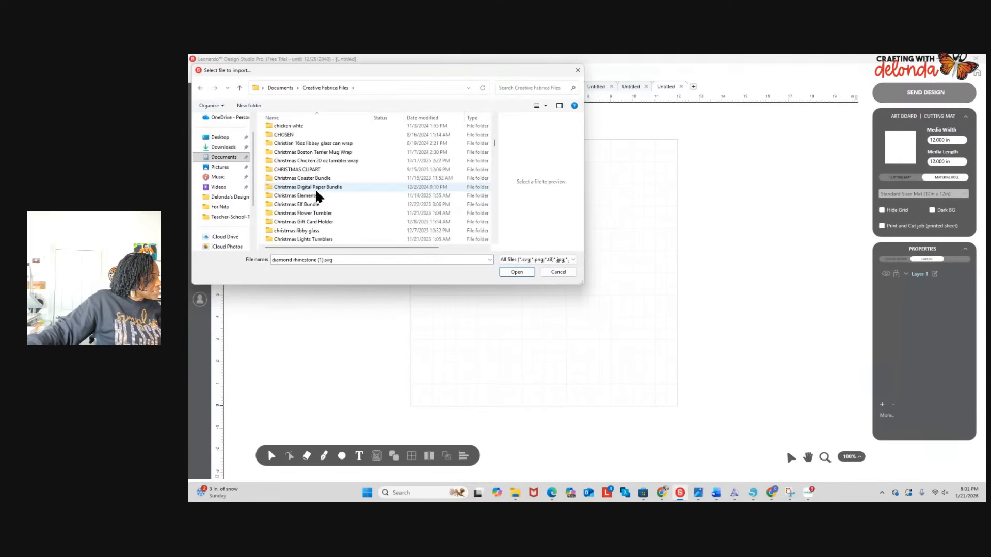
{"action": "scroll", "coordinate": [316, 193], "scroll_direction": "down", "scroll_amount": 12}
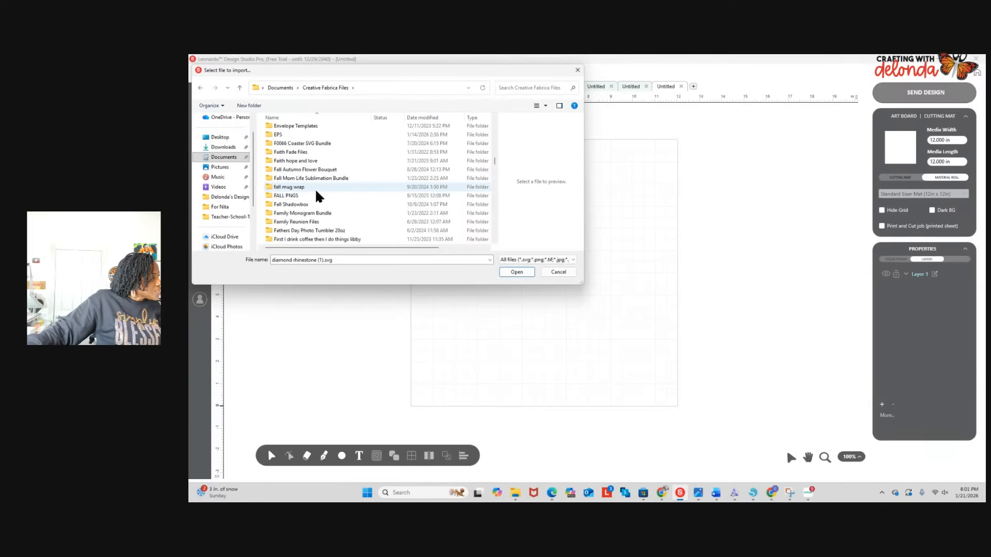
{"action": "scroll", "coordinate": [316, 193], "scroll_direction": "down", "scroll_amount": 12}
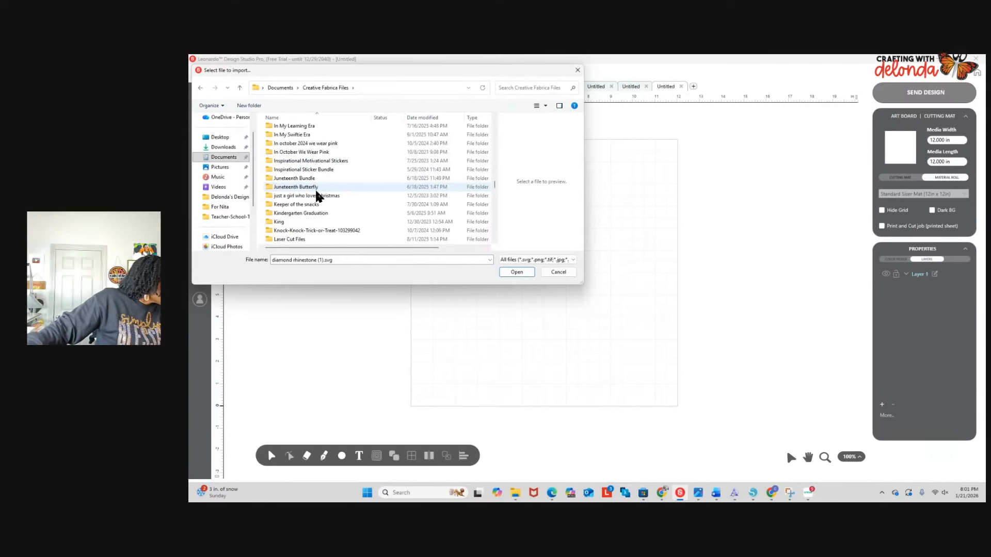
{"action": "scroll", "coordinate": [316, 192], "scroll_direction": "down", "scroll_amount": 6}
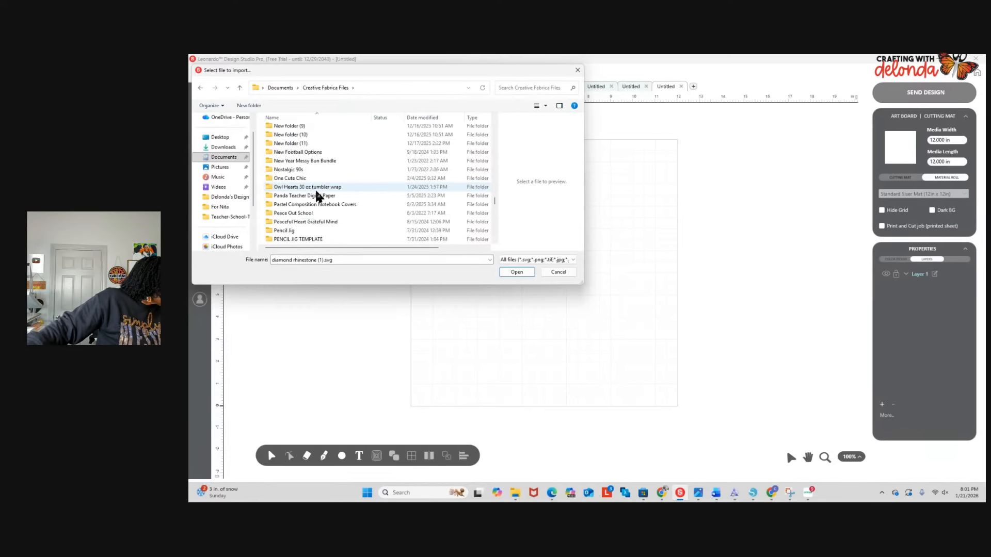
{"action": "scroll", "coordinate": [316, 191], "scroll_direction": "up", "scroll_amount": 3}
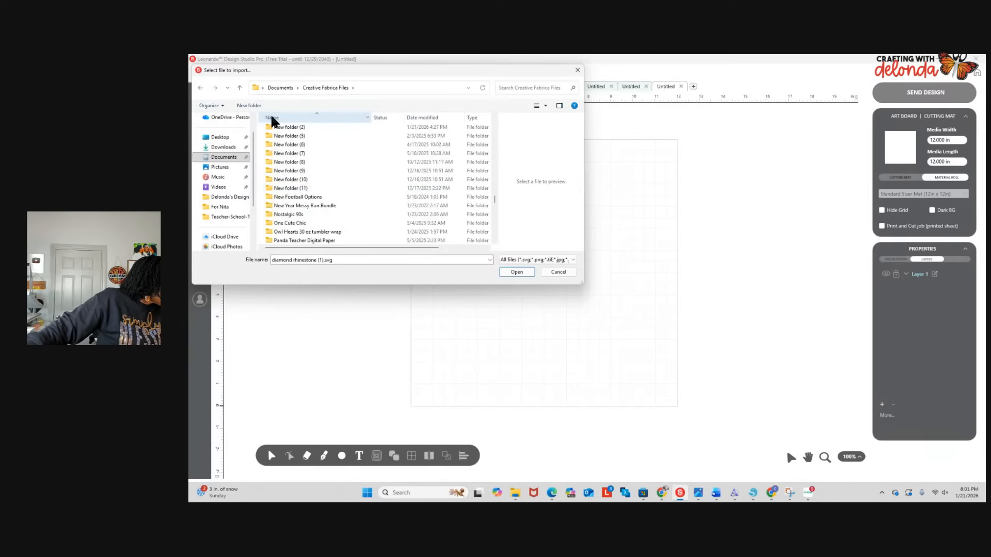
Open the SVG folder of the boho rainbow bundle inside New folder (2).
{"action": "double_click", "coordinate": [286, 126]}
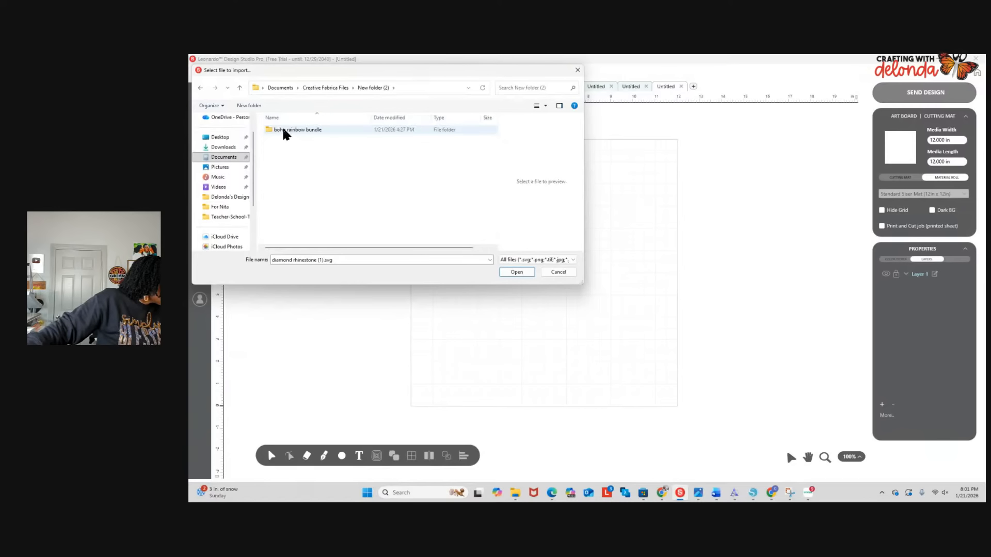
{"action": "double_click", "coordinate": [284, 128]}
{"action": "left_click", "coordinate": [305, 164]}
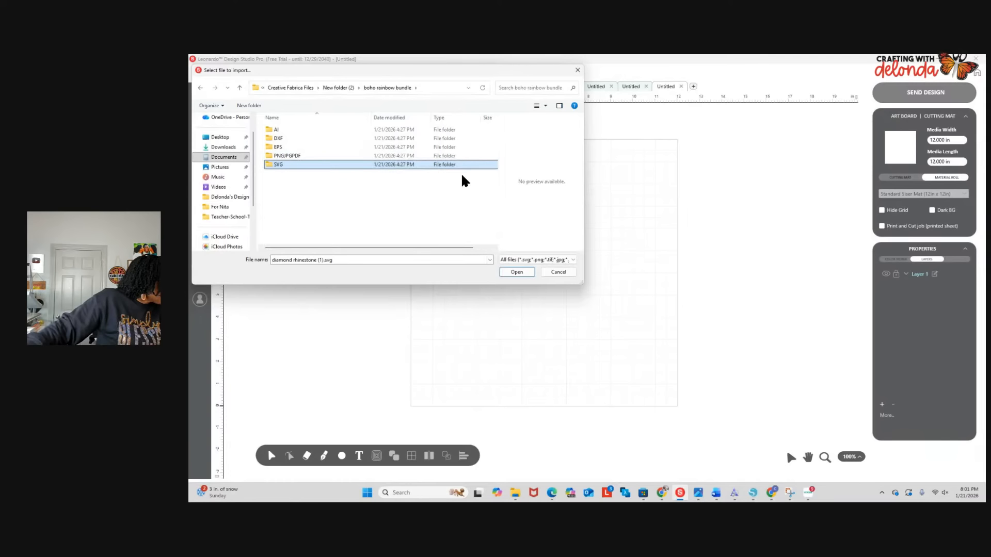
{"action": "left_click", "coordinate": [509, 271]}
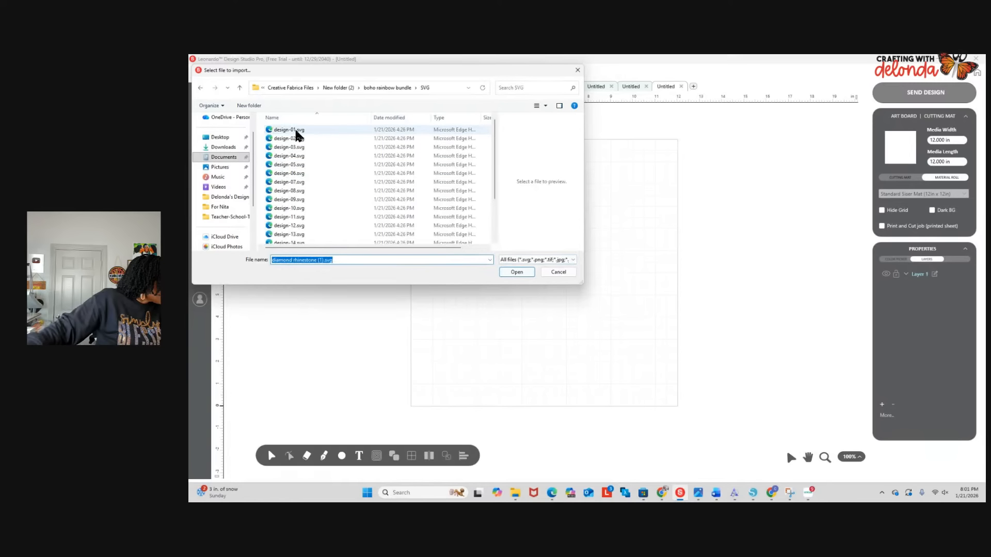
Import design-01.svg using the Editable Artwork option.
{"action": "left_click", "coordinate": [291, 130]}
{"action": "left_click", "coordinate": [514, 273]}
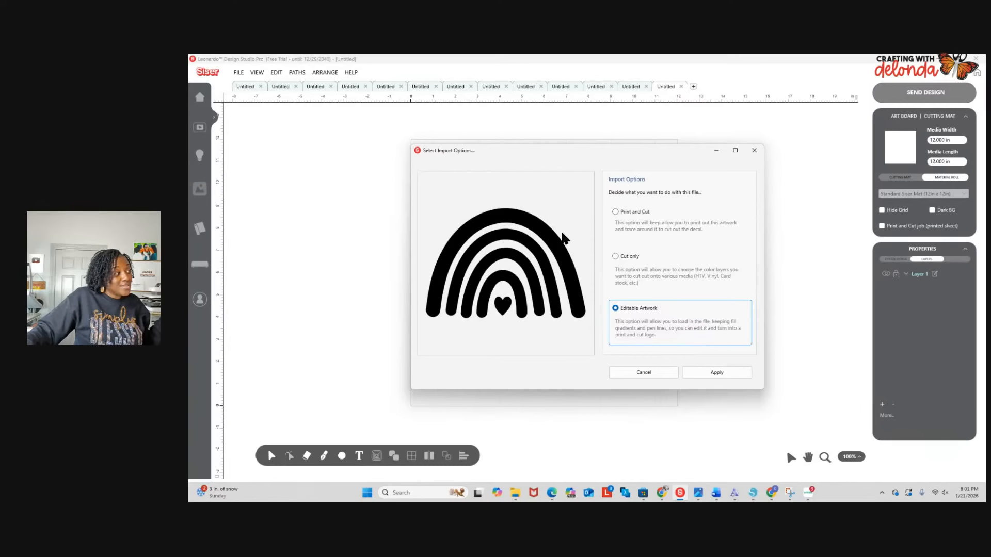
{"action": "left_click", "coordinate": [725, 372]}
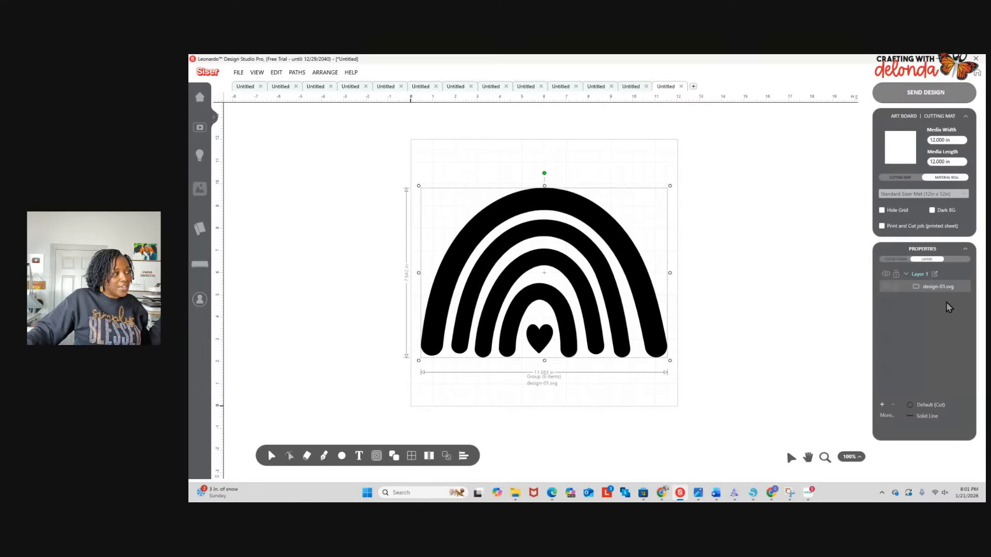
Ungroup the imported rainbow into separate shapes and deselect them.
{"action": "right_click", "coordinate": [930, 289]}
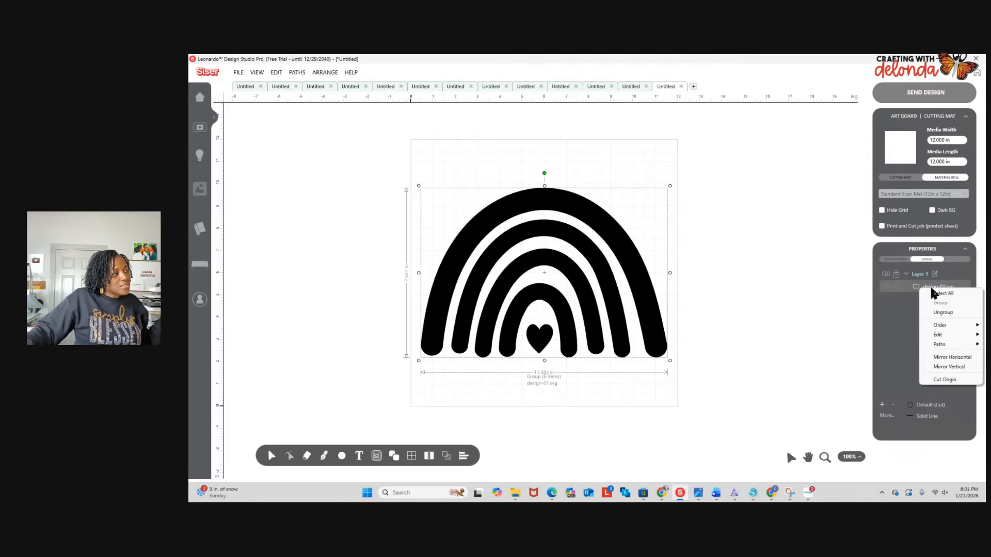
{"action": "left_click", "coordinate": [952, 312]}
{"action": "left_click", "coordinate": [782, 285]}
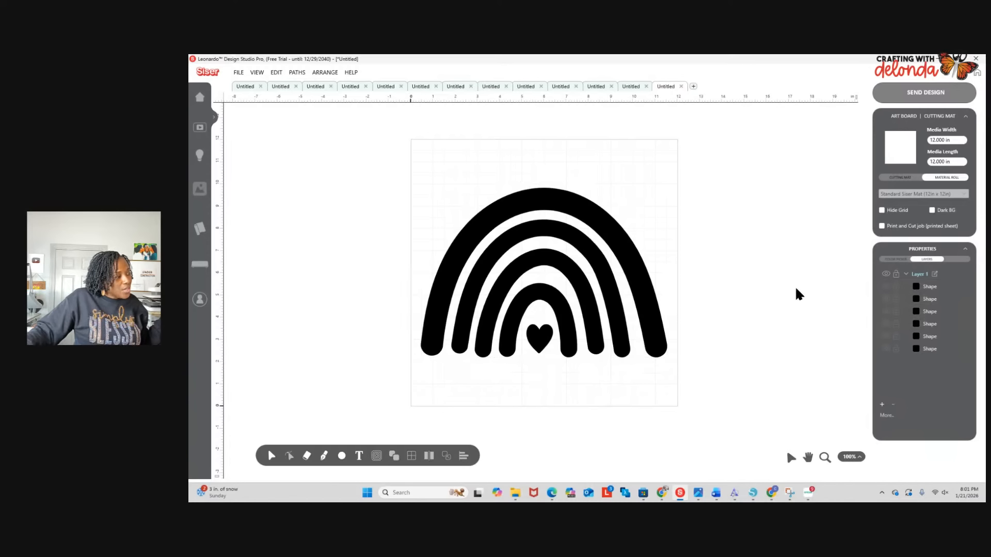
Fill the outermost rainbow arch with bright pink.
{"action": "left_click", "coordinate": [936, 287]}
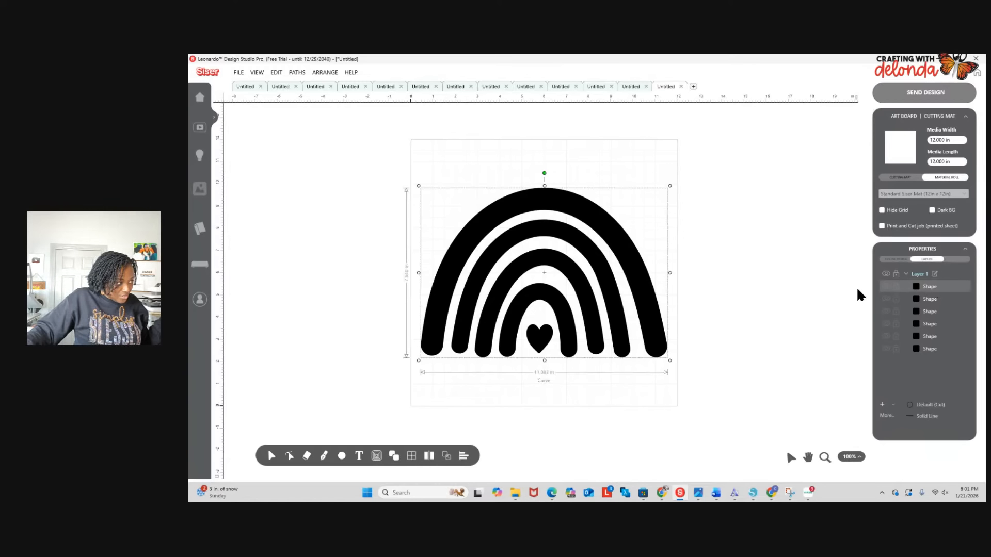
{"action": "left_click", "coordinate": [856, 286]}
{"action": "left_click", "coordinate": [934, 289]}
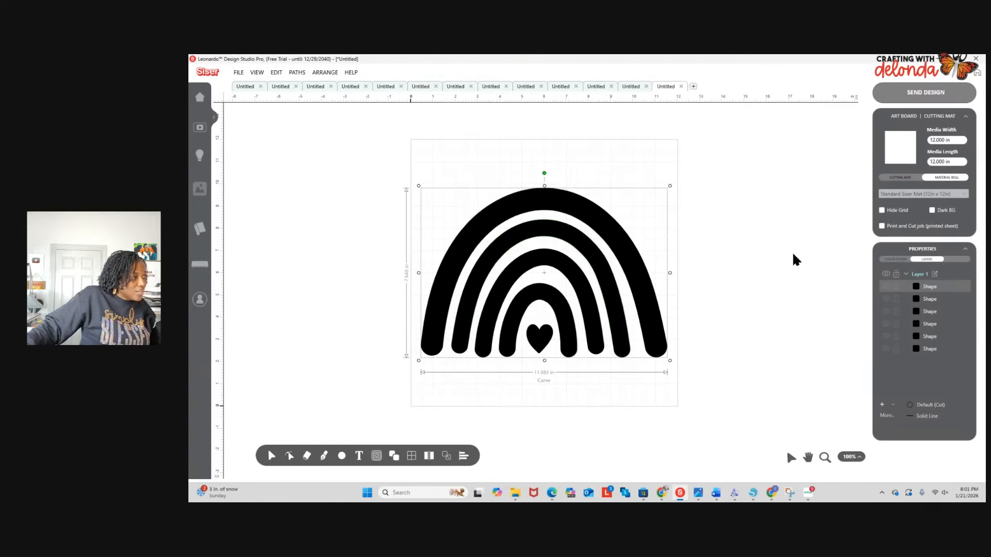
{"action": "left_click", "coordinate": [898, 260]}
{"action": "left_click", "coordinate": [926, 278]}
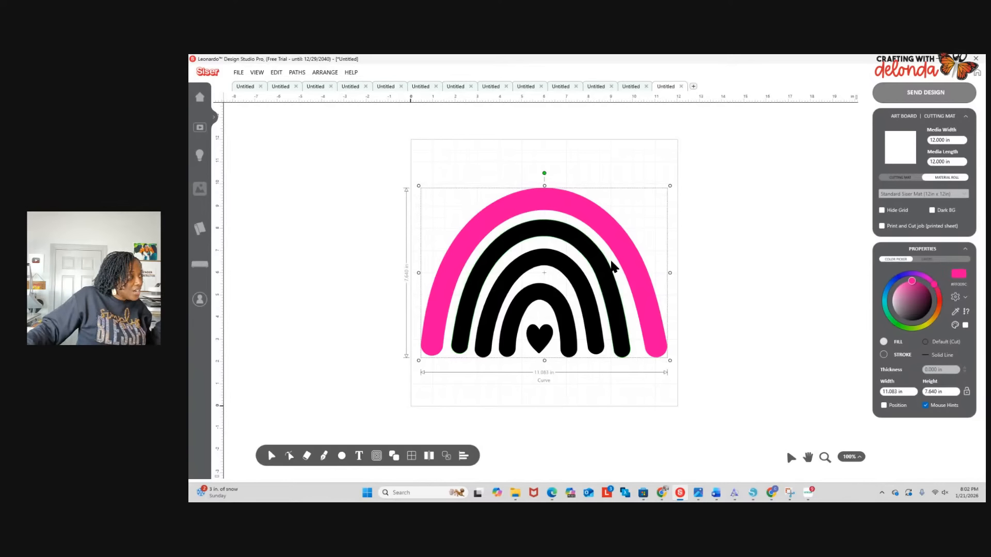
Fill the second rainbow arch with orange and the third arch with blue.
{"action": "left_click", "coordinate": [557, 238]}
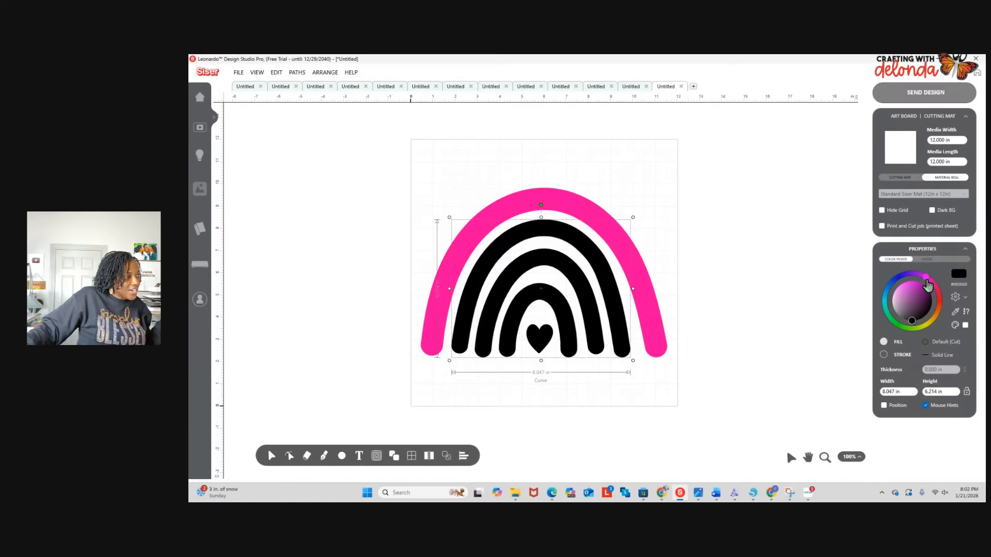
{"action": "left_click", "coordinate": [926, 279]}
{"action": "left_click", "coordinate": [936, 305]}
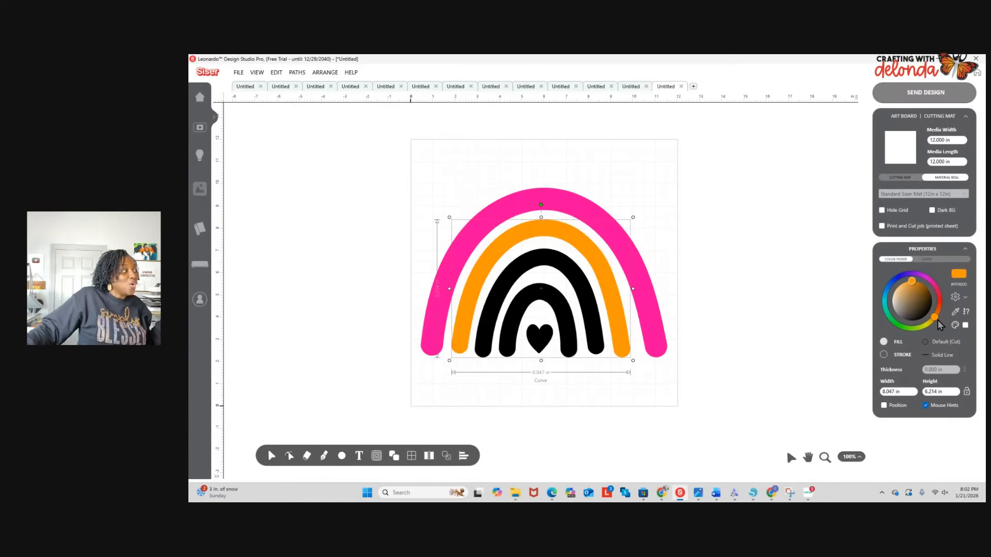
{"action": "left_click", "coordinate": [547, 262]}
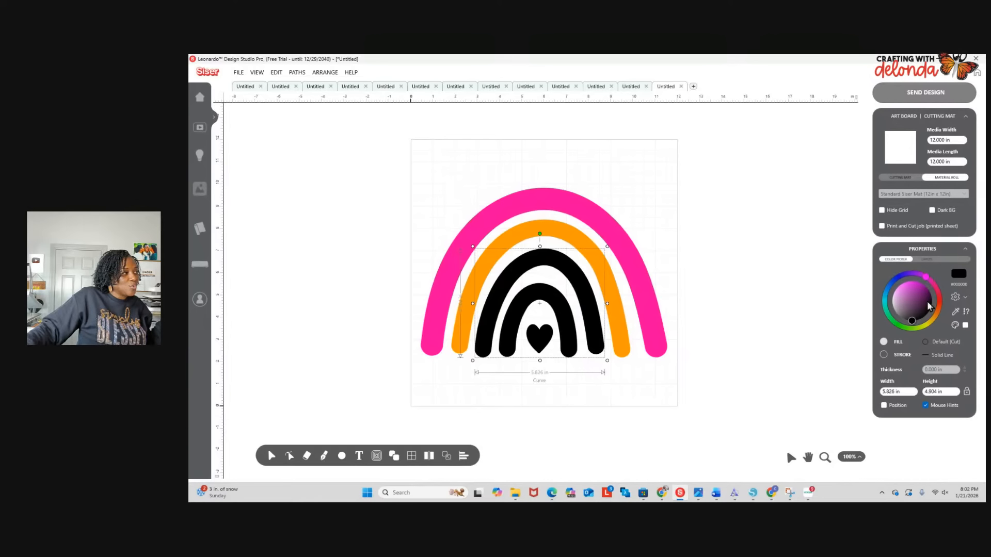
{"action": "left_click_drag", "start_coordinate": [927, 283], "coordinate": [900, 285]}
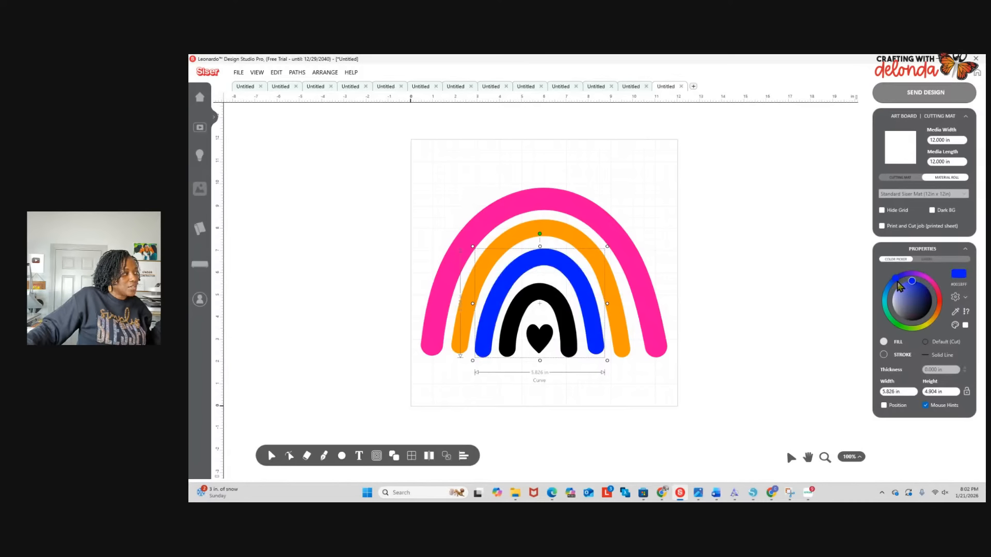
Fill the innermost arch with turquoise and the small heart with red, leaving nothing selected.
{"action": "left_click", "coordinate": [545, 305]}
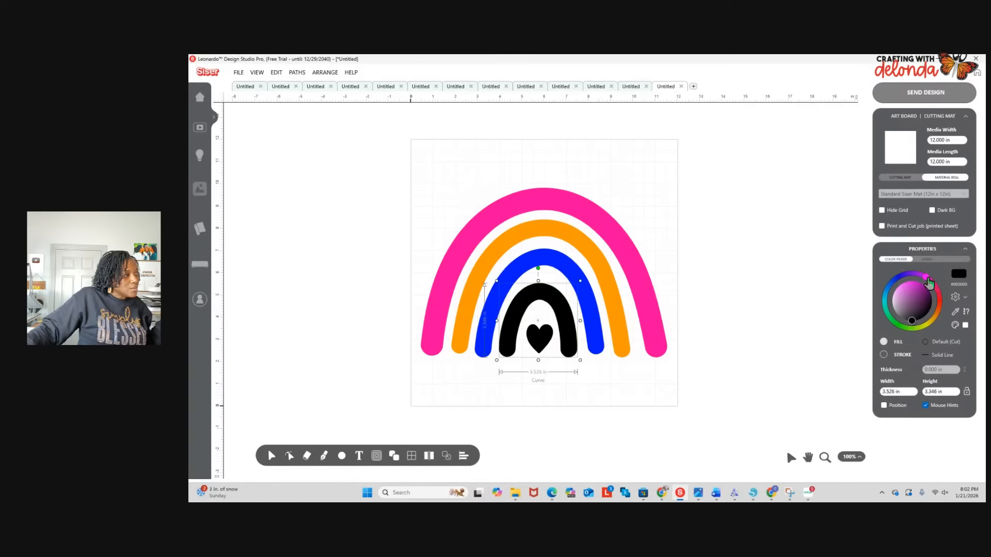
{"action": "left_click", "coordinate": [926, 282]}
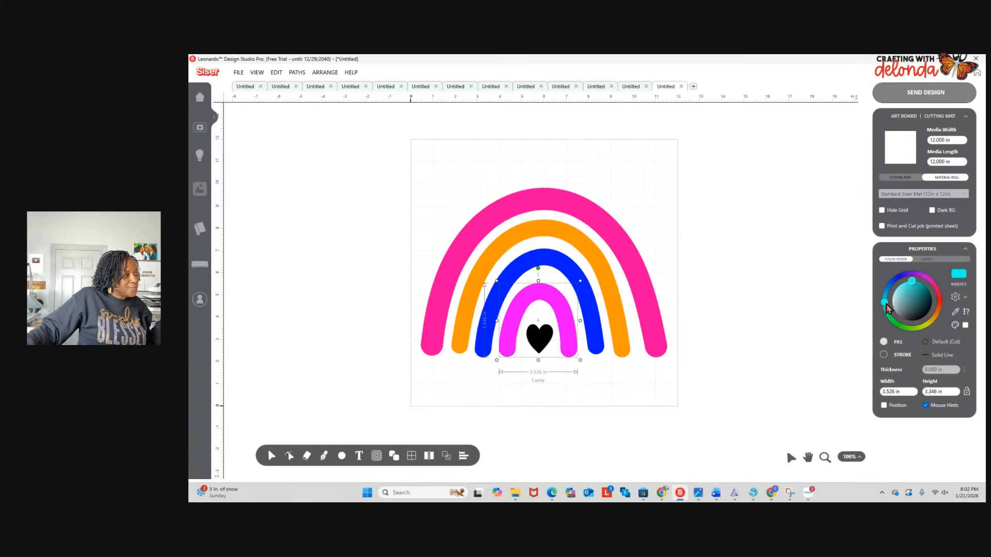
{"action": "left_click", "coordinate": [885, 305]}
{"action": "left_click", "coordinate": [544, 340]}
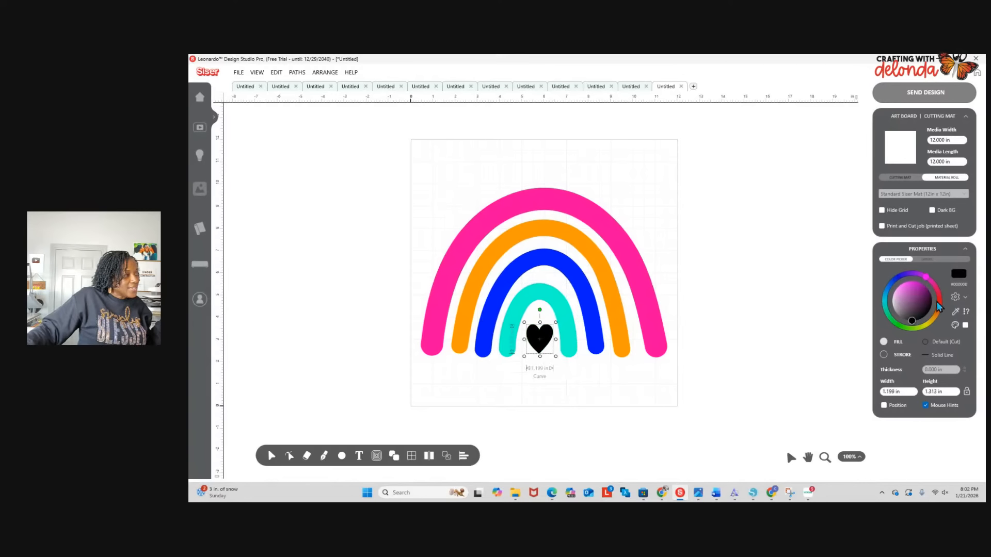
{"action": "left_click_drag", "start_coordinate": [939, 289], "coordinate": [941, 296]}
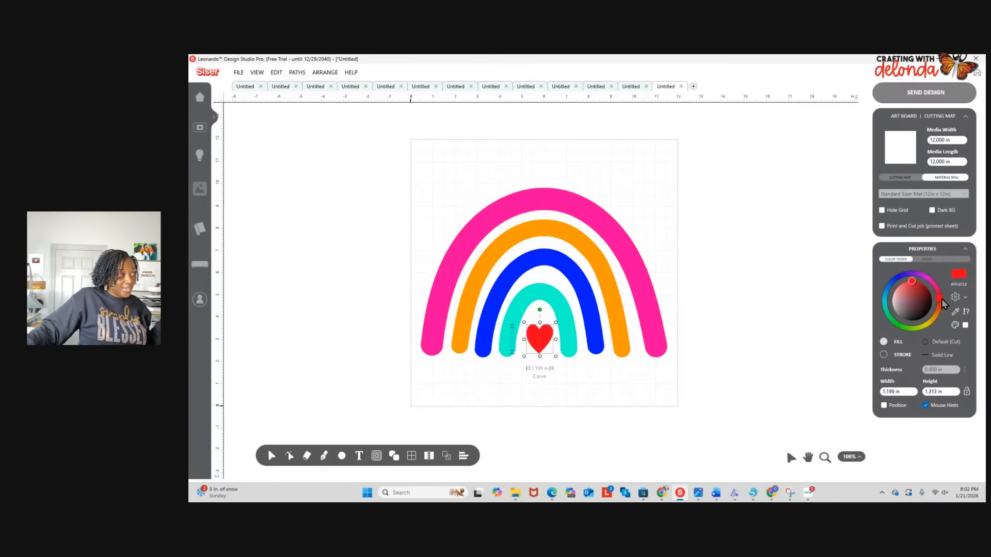
{"action": "left_click", "coordinate": [765, 293]}
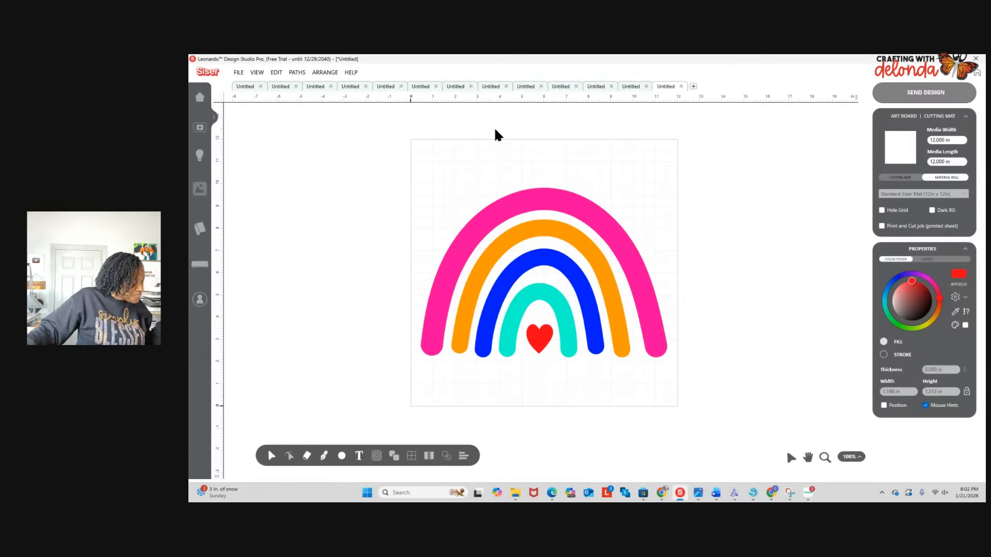
Add a copy of all the rainbow shapes and move it off the art board to the right of the original.
{"action": "key", "text": "ctrl+a"}
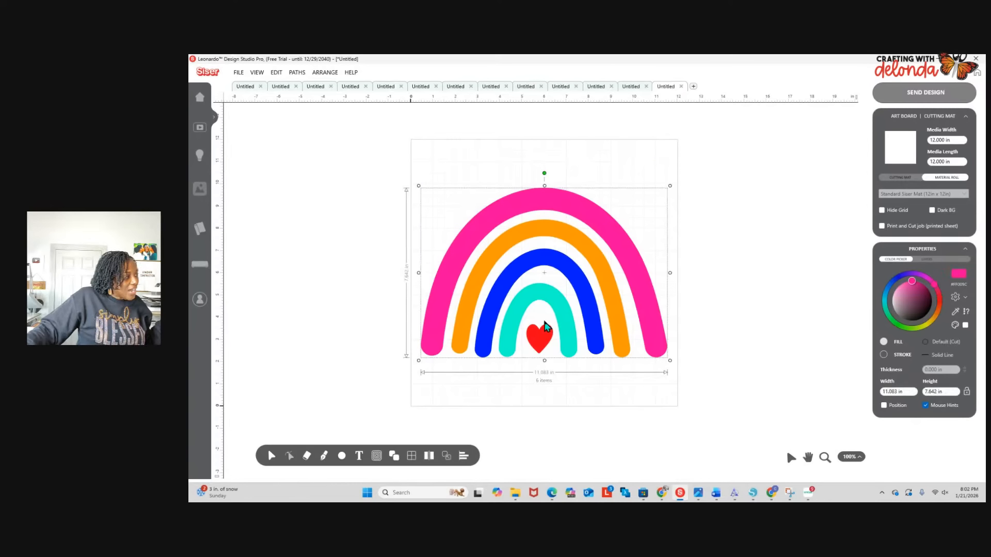
{"action": "right_click", "coordinate": [544, 274]}
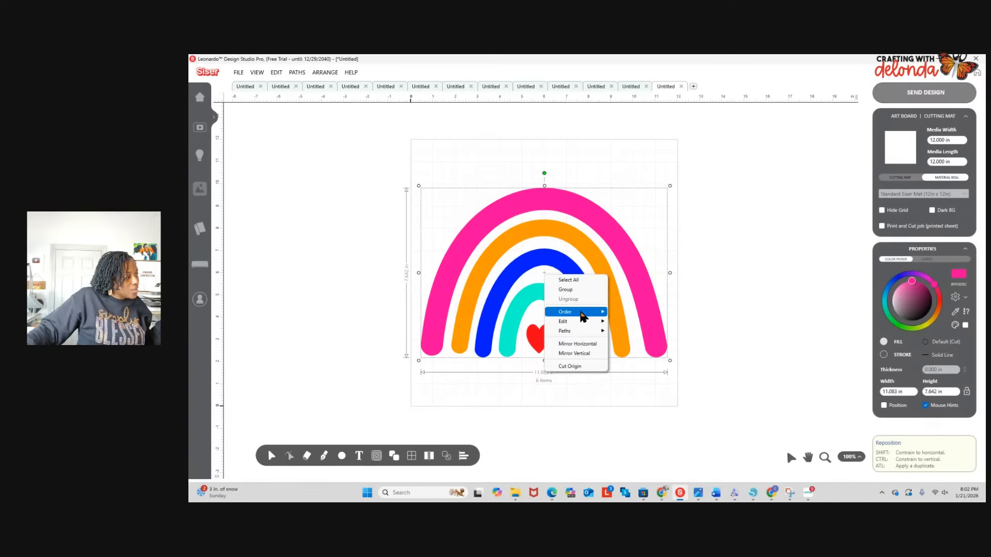
{"action": "mouse_move", "coordinate": [582, 324]}
{"action": "left_click", "coordinate": [626, 354]}
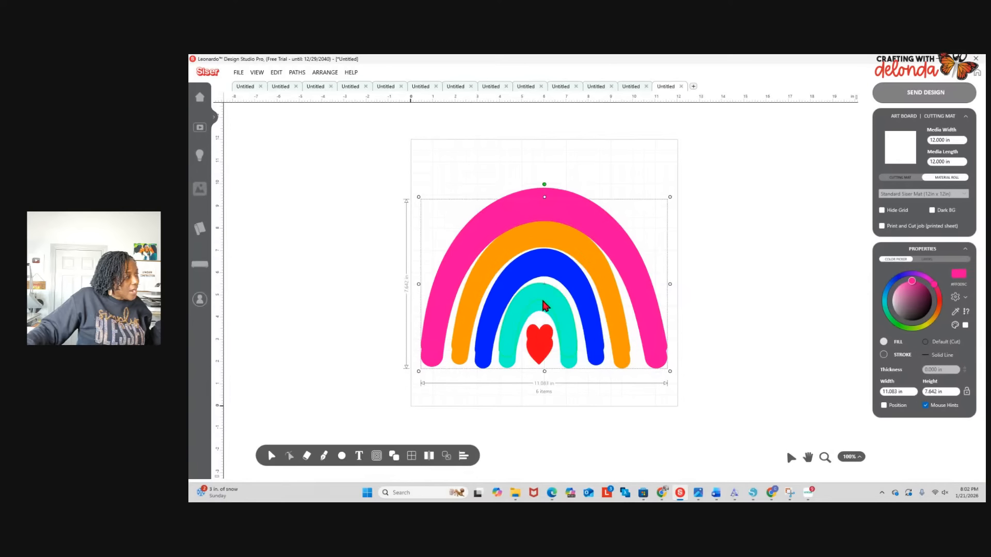
{"action": "left_click_drag", "start_coordinate": [542, 283], "coordinate": [825, 235]}
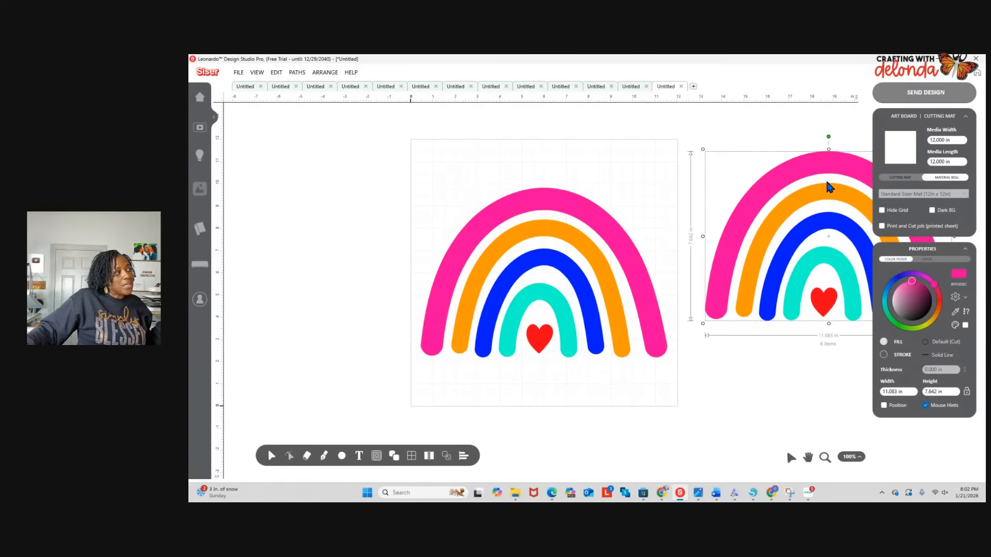
Group the shapes of the copied rainbow and lock that group in the layer list.
{"action": "right_click", "coordinate": [816, 231]}
{"action": "left_click", "coordinate": [828, 241]}
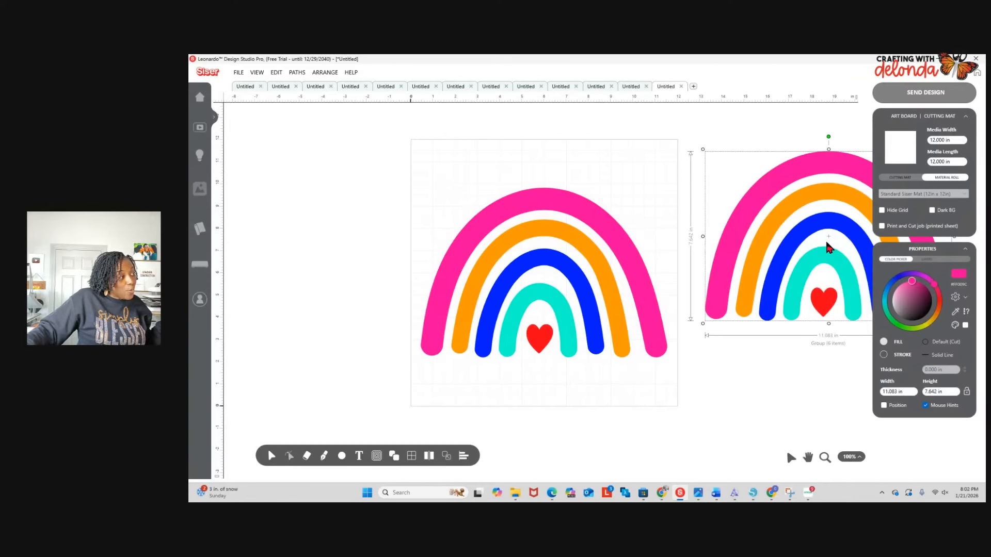
{"action": "left_click", "coordinate": [930, 260]}
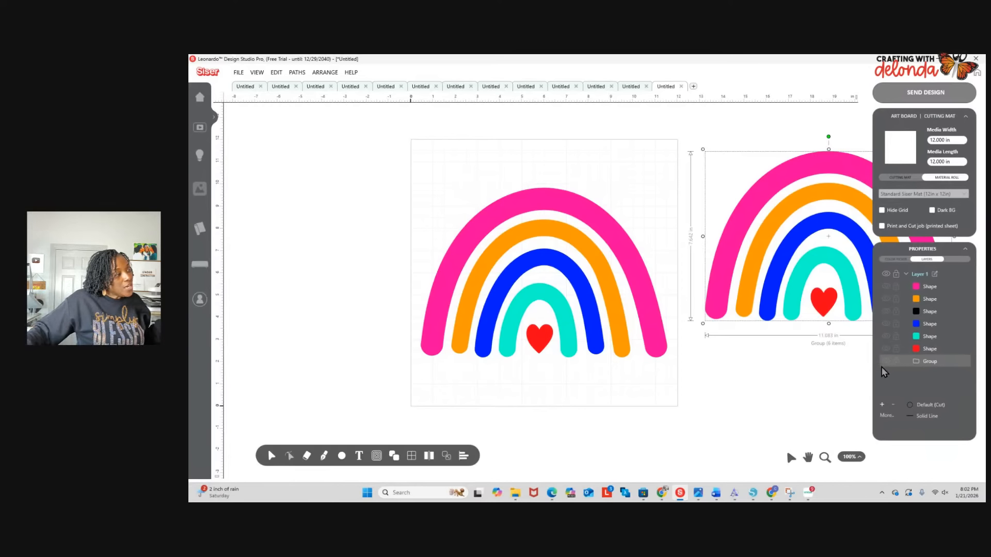
{"action": "left_click", "coordinate": [894, 363]}
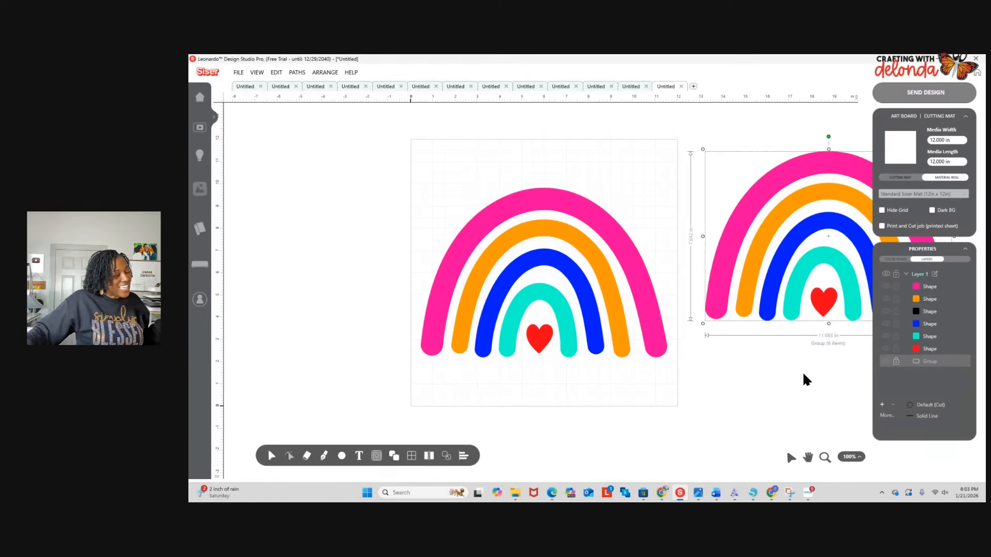
{"action": "left_click", "coordinate": [833, 209]}
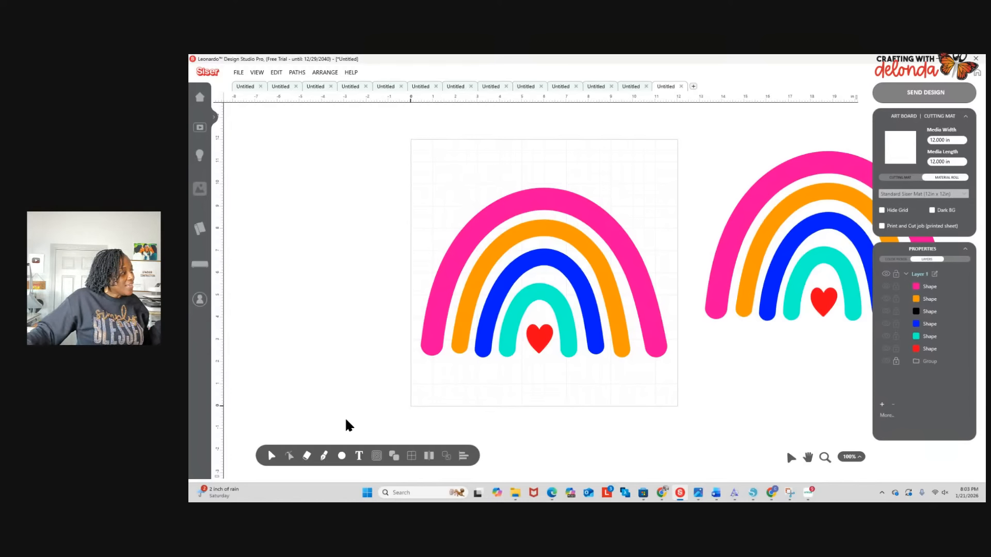
Draw a heart about 2 in wide and 2 in high and move it beside the art board's upper-left corner.
{"action": "left_click", "coordinate": [341, 456]}
{"action": "left_click", "coordinate": [378, 436]}
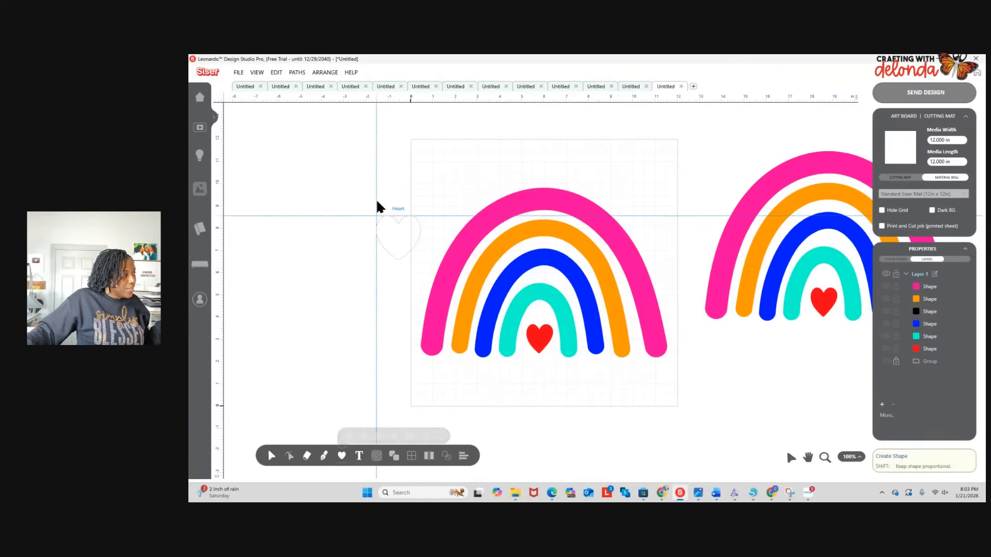
{"action": "left_click_drag", "start_coordinate": [375, 196], "coordinate": [419, 239]}
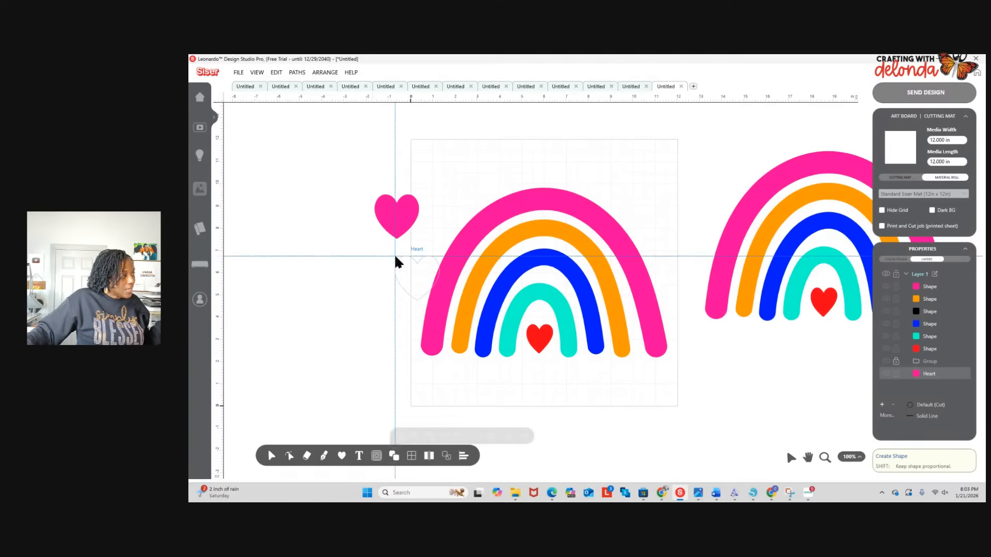
{"action": "key", "text": "Escape"}
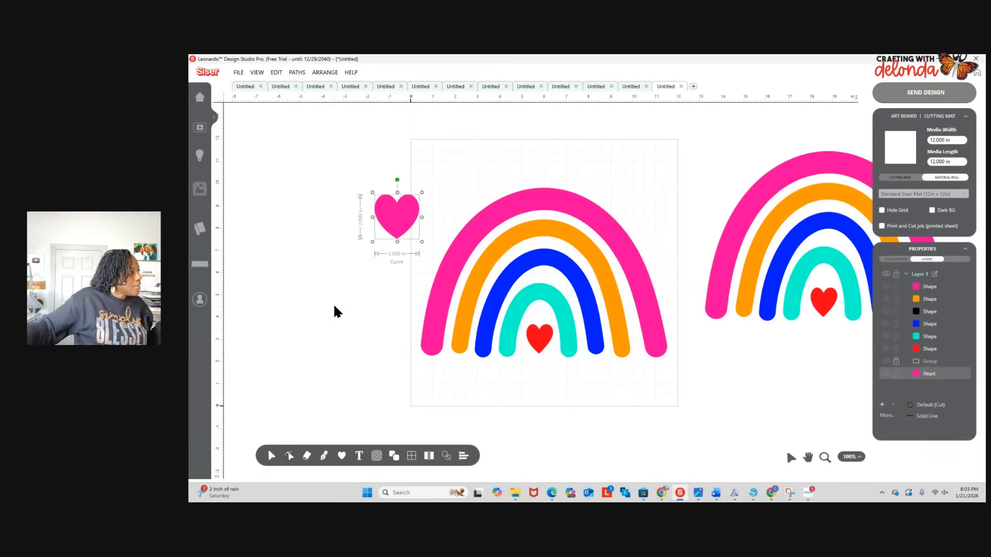
{"action": "left_click_drag", "start_coordinate": [394, 215], "coordinate": [394, 169]}
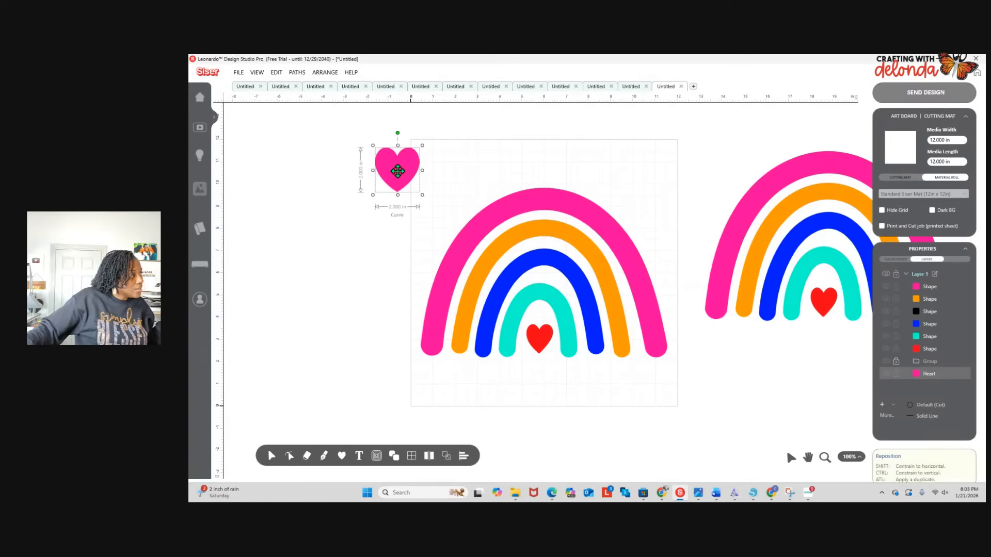
Copy the pink heart, paste it, and place the duplicate just to the right of the original.
{"action": "right_click", "coordinate": [395, 173]}
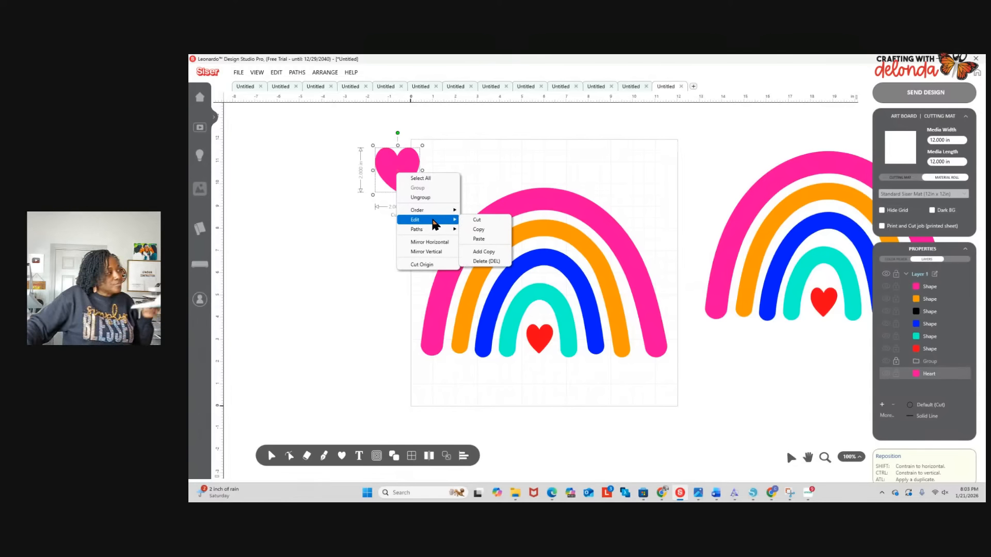
{"action": "mouse_move", "coordinate": [437, 211]}
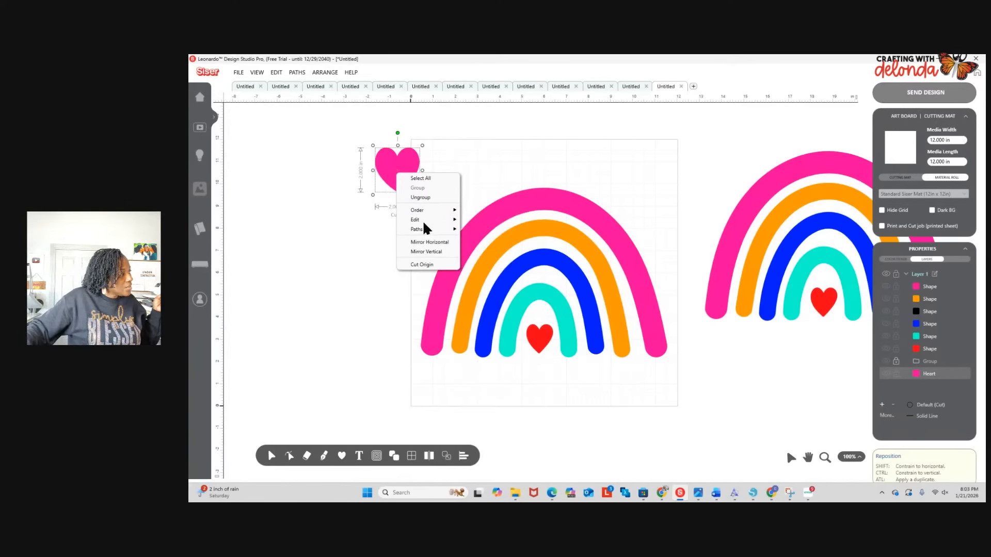
{"action": "left_click", "coordinate": [467, 229]}
{"action": "right_click", "coordinate": [443, 145]}
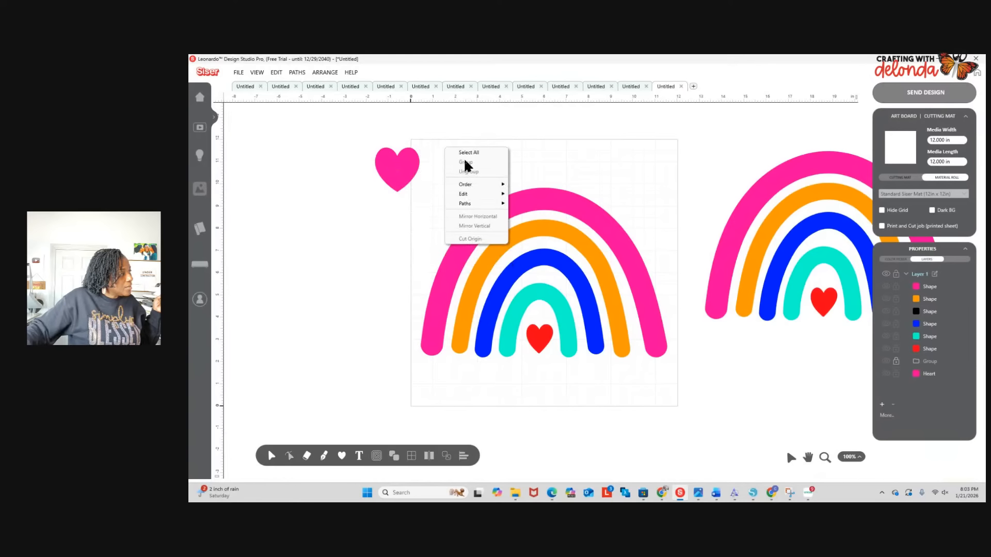
{"action": "mouse_move", "coordinate": [468, 198]}
{"action": "left_click", "coordinate": [526, 213]}
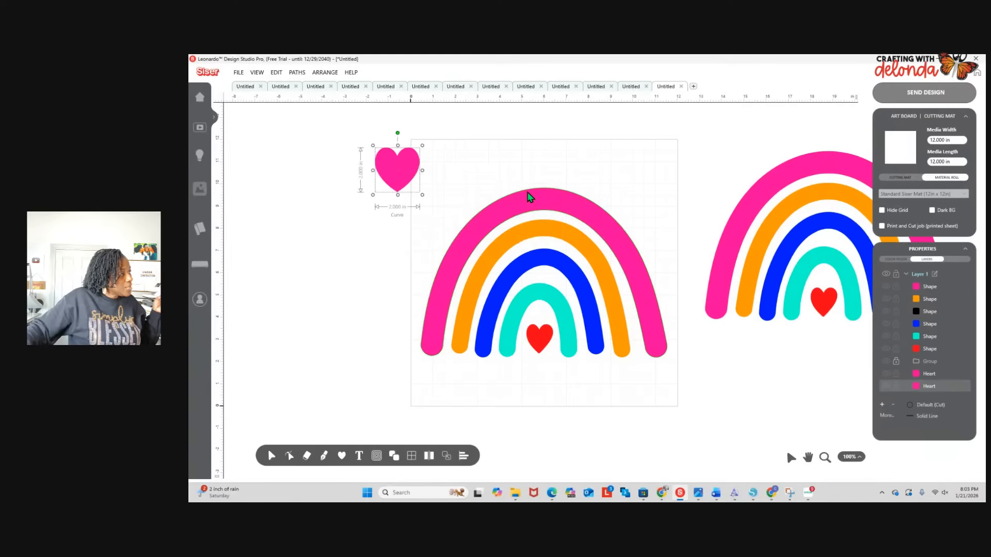
{"action": "left_click_drag", "start_coordinate": [397, 166], "coordinate": [454, 163]}
Paste three more copies of the pink heart and continue the row of hearts rightward above the rainbow.
{"action": "right_click", "coordinate": [454, 163]}
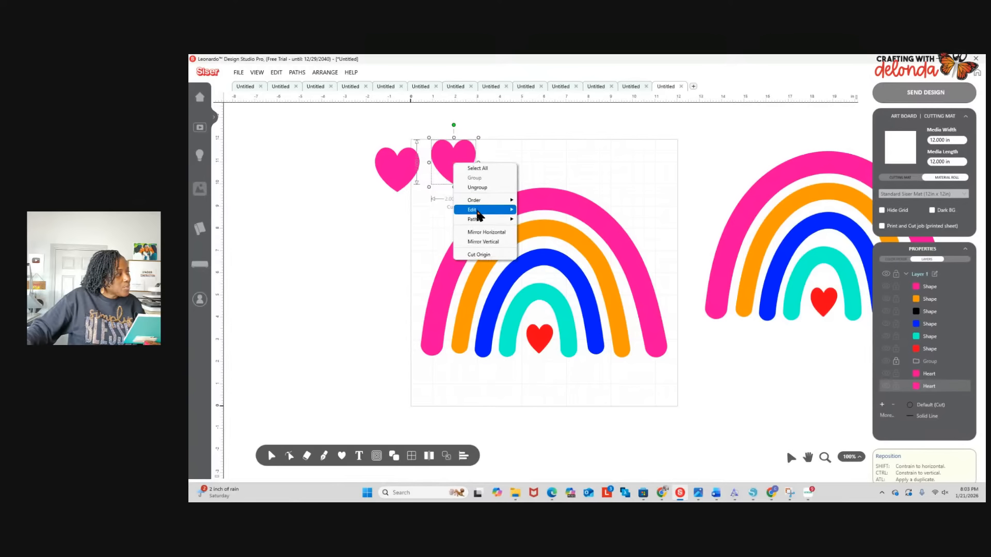
{"action": "mouse_move", "coordinate": [493, 208]}
{"action": "left_click", "coordinate": [532, 232]}
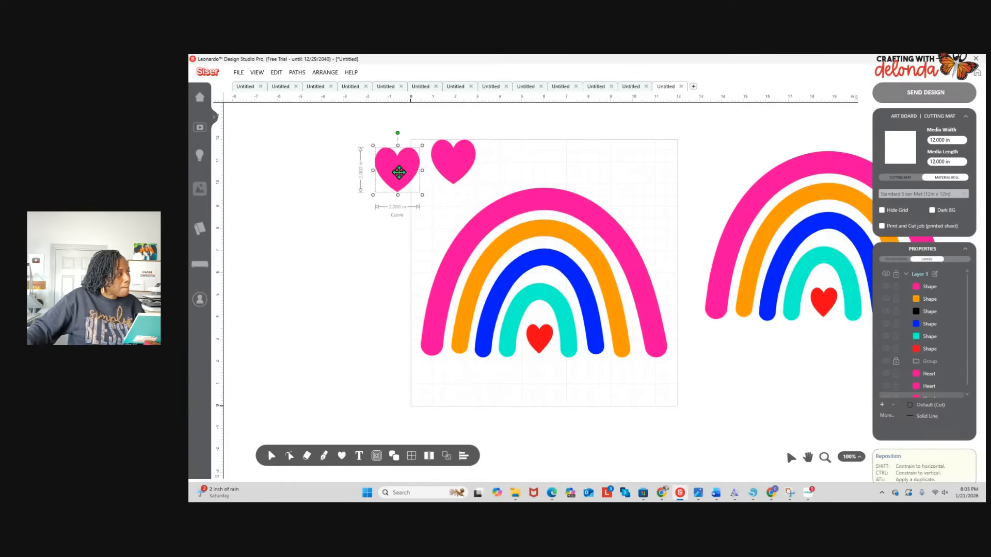
{"action": "left_click_drag", "start_coordinate": [394, 166], "coordinate": [522, 157]}
{"action": "right_click", "coordinate": [522, 157]}
{"action": "mouse_move", "coordinate": [559, 217]}
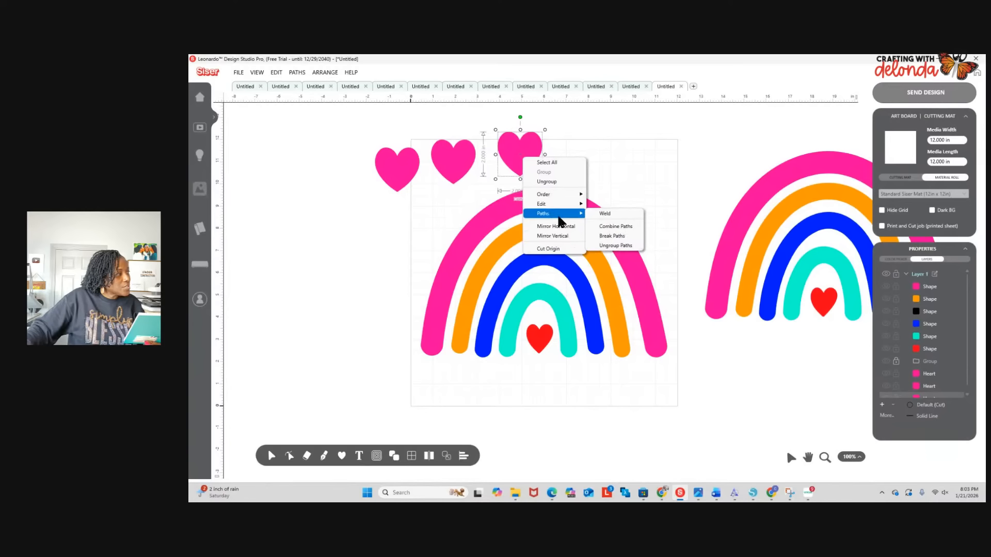
{"action": "left_click", "coordinate": [616, 227]}
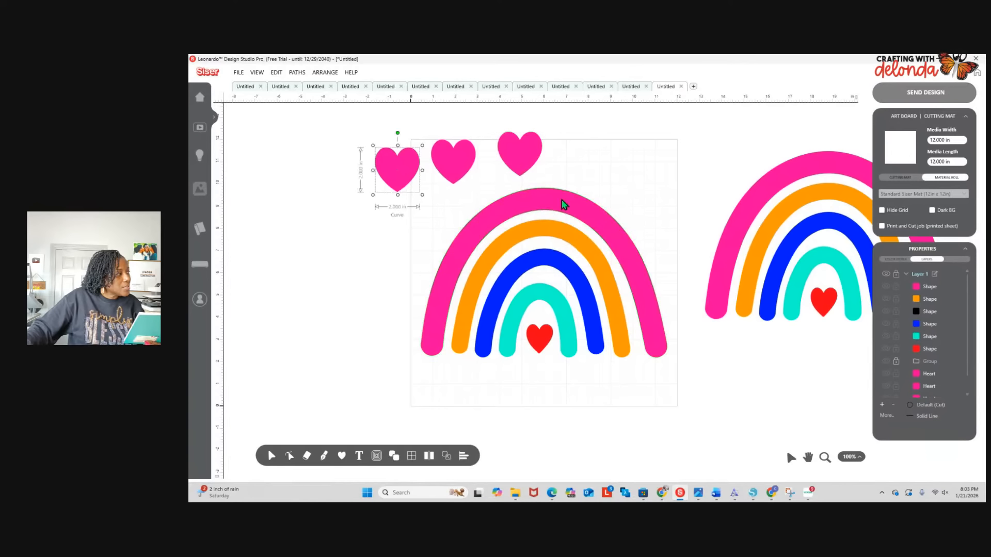
{"action": "left_click_drag", "start_coordinate": [395, 179], "coordinate": [574, 154]}
{"action": "right_click", "coordinate": [574, 153]}
{"action": "mouse_move", "coordinate": [627, 204]}
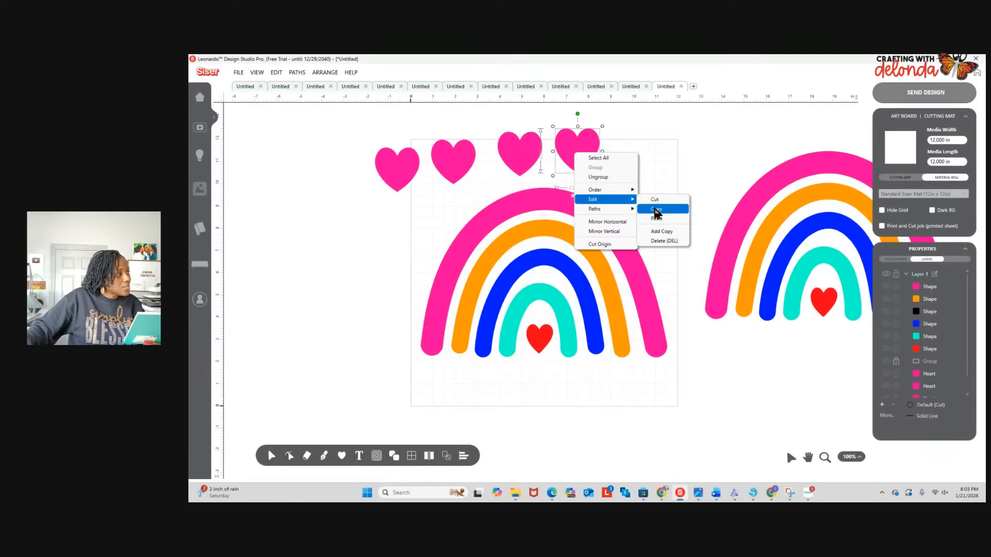
{"action": "left_click", "coordinate": [665, 218]}
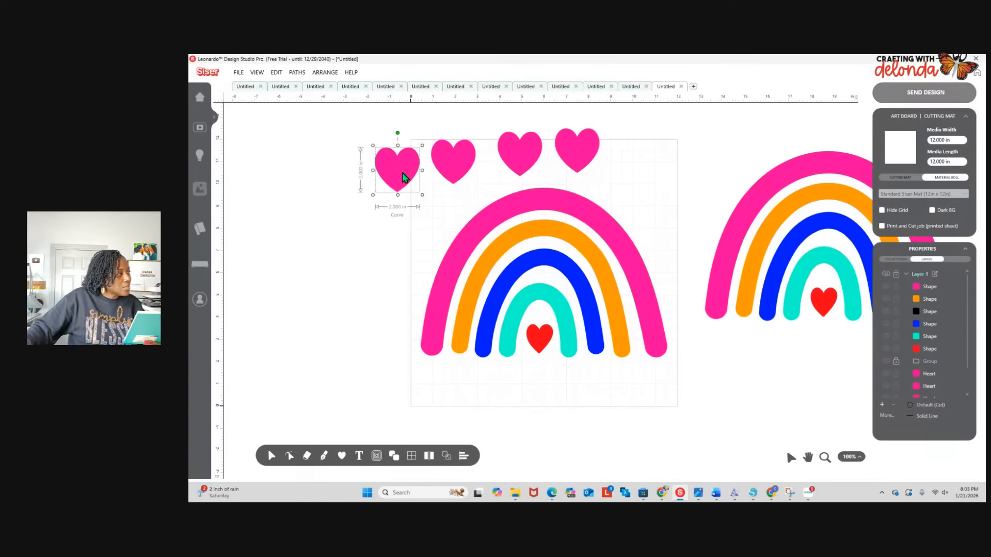
{"action": "left_click_drag", "start_coordinate": [404, 178], "coordinate": [654, 157]}
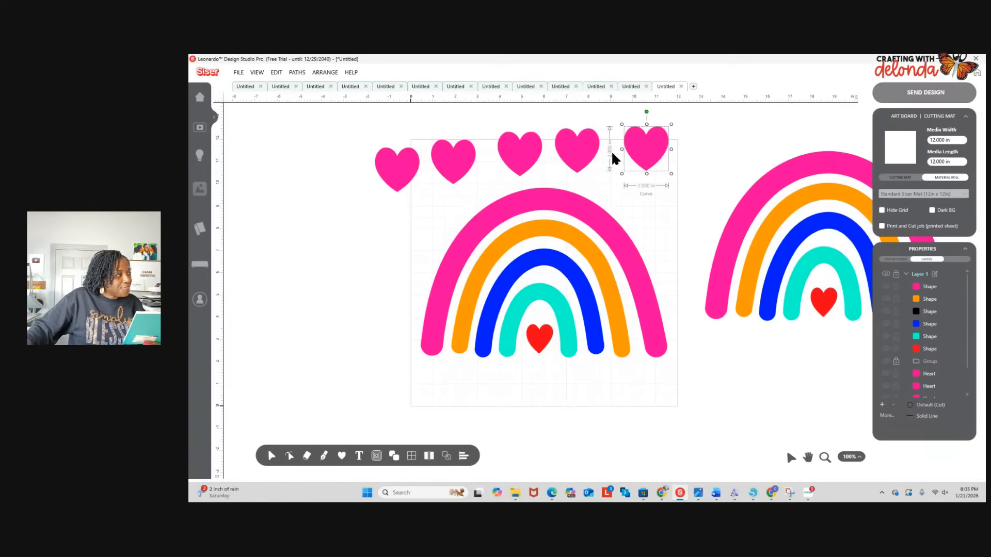
Reposition the pink hearts into an evenly spaced row centered above the rainbow.
{"action": "left_click_drag", "start_coordinate": [588, 153], "coordinate": [607, 149]}
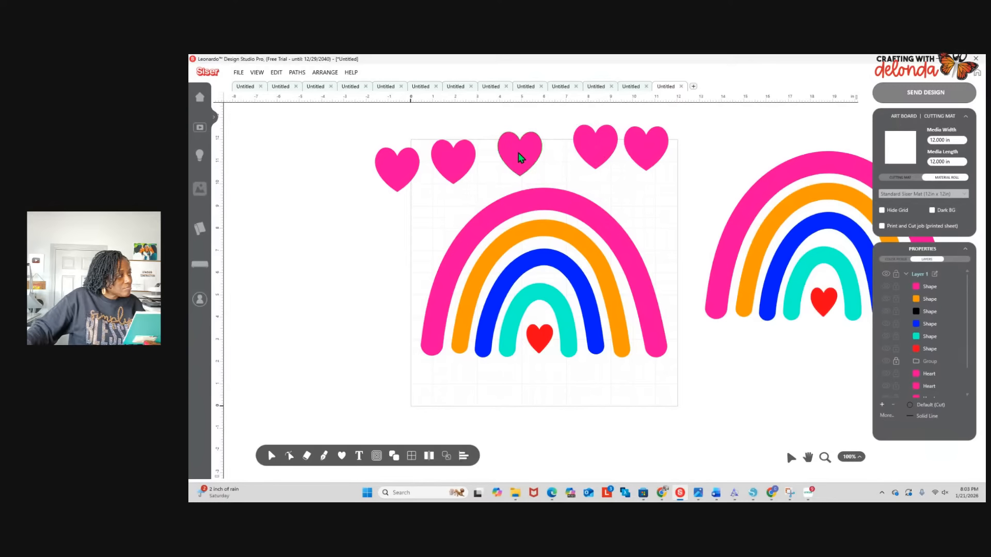
{"action": "left_click_drag", "start_coordinate": [518, 153], "coordinate": [542, 146]}
{"action": "left_click_drag", "start_coordinate": [463, 161], "coordinate": [501, 150]}
{"action": "left_click_drag", "start_coordinate": [409, 162], "coordinate": [438, 147]}
Select all the ungrouped rainbow's shapes, including its red heart, and move them off the art board's left side.
{"action": "left_click", "coordinate": [440, 203]}
{"action": "left_click", "coordinate": [467, 223]}
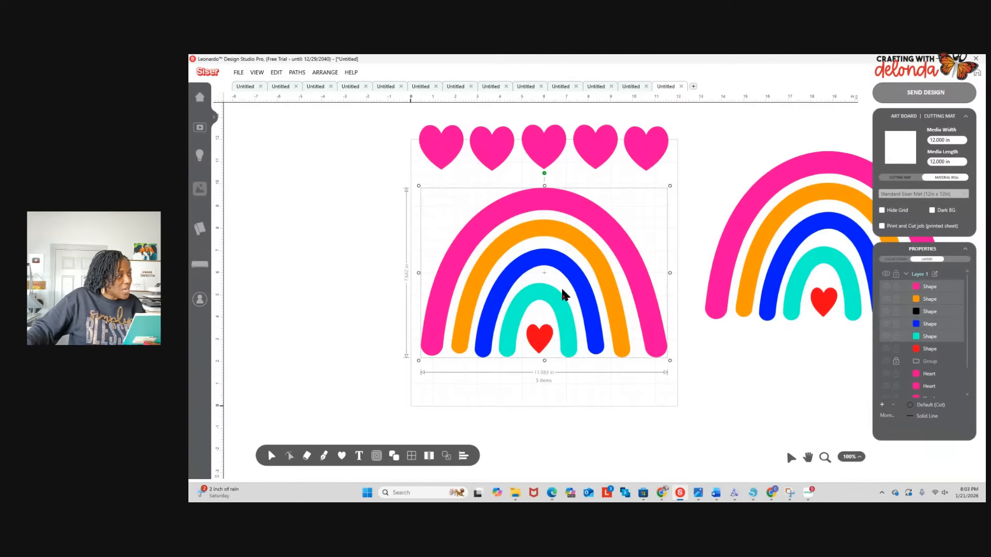
{"action": "left_click_drag", "start_coordinate": [542, 273], "coordinate": [259, 264]}
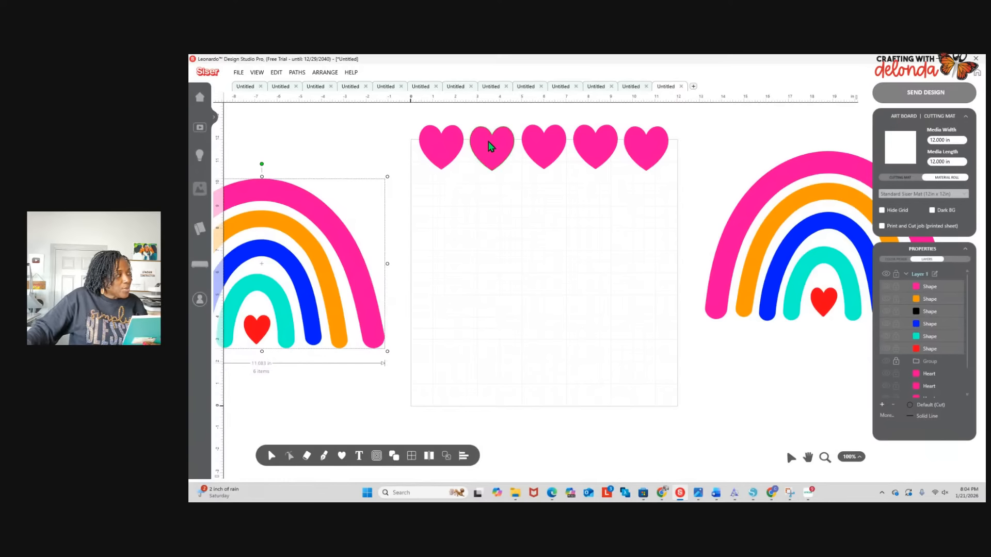
Move the first four pink hearts down onto the art board, close together in a row along its upper edge.
{"action": "left_click_drag", "start_coordinate": [440, 147], "coordinate": [437, 175]}
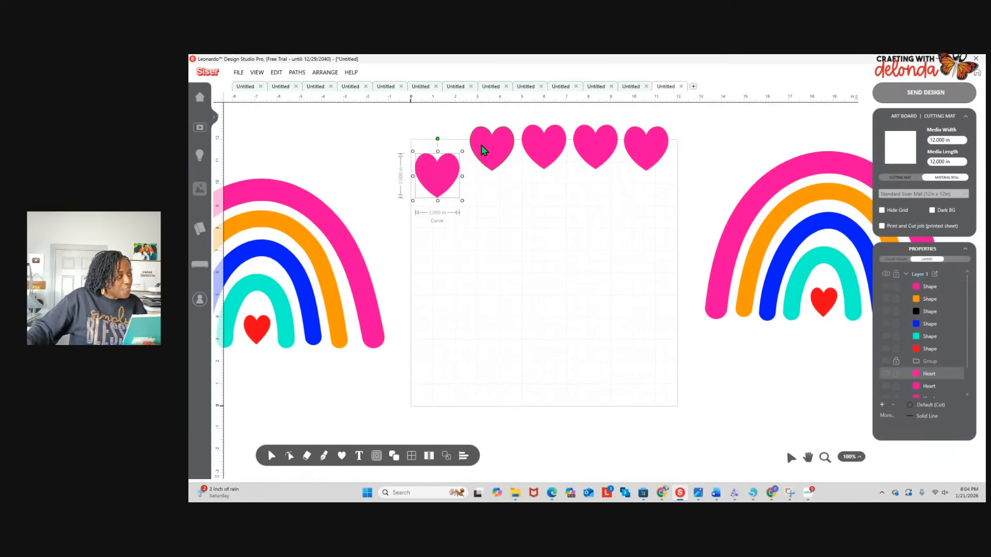
{"action": "left_click_drag", "start_coordinate": [481, 144], "coordinate": [478, 172]}
{"action": "left_click_drag", "start_coordinate": [540, 145], "coordinate": [532, 169]}
{"action": "left_click", "coordinate": [505, 180]}
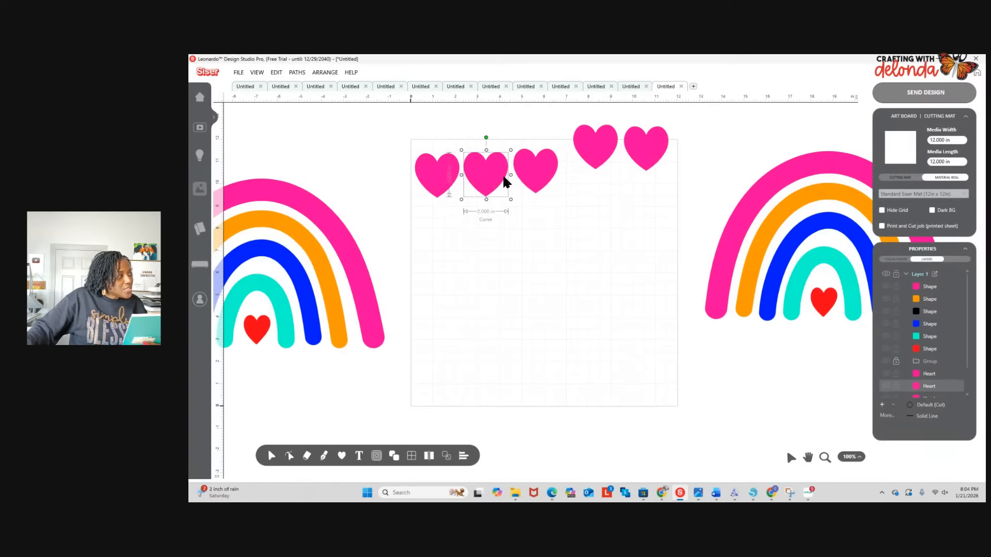
{"action": "left_click_drag", "start_coordinate": [599, 150], "coordinate": [592, 171]}
{"action": "left_click", "coordinate": [432, 174]}
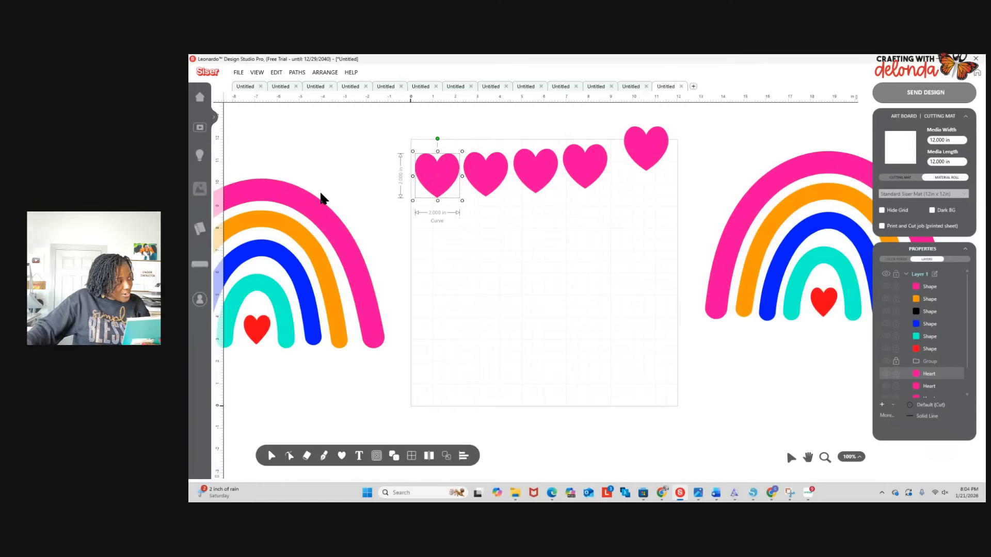
Recolor the second heart orange by sampling the rainbow's orange arch with the Eye Dropper.
{"action": "left_click", "coordinate": [487, 176]}
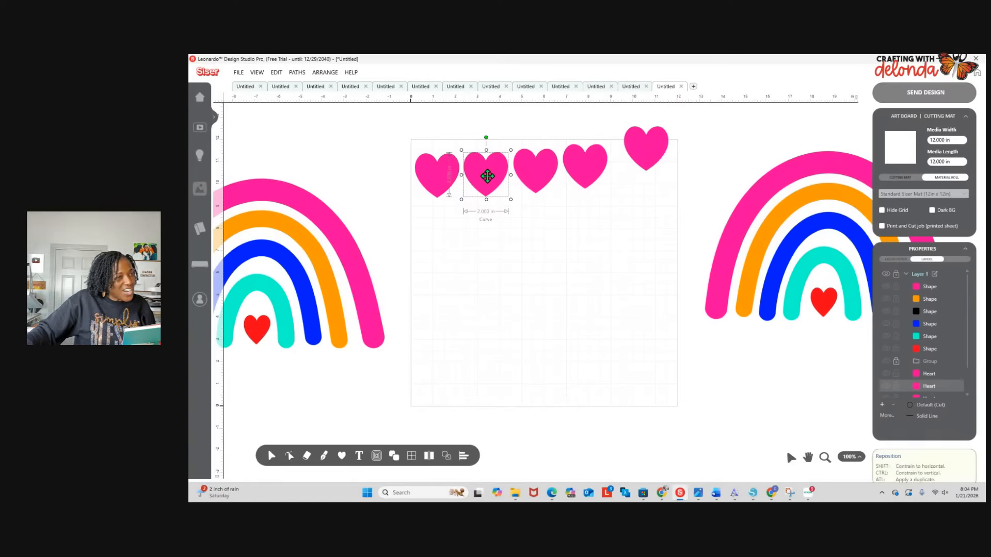
{"action": "left_click", "coordinate": [895, 259]}
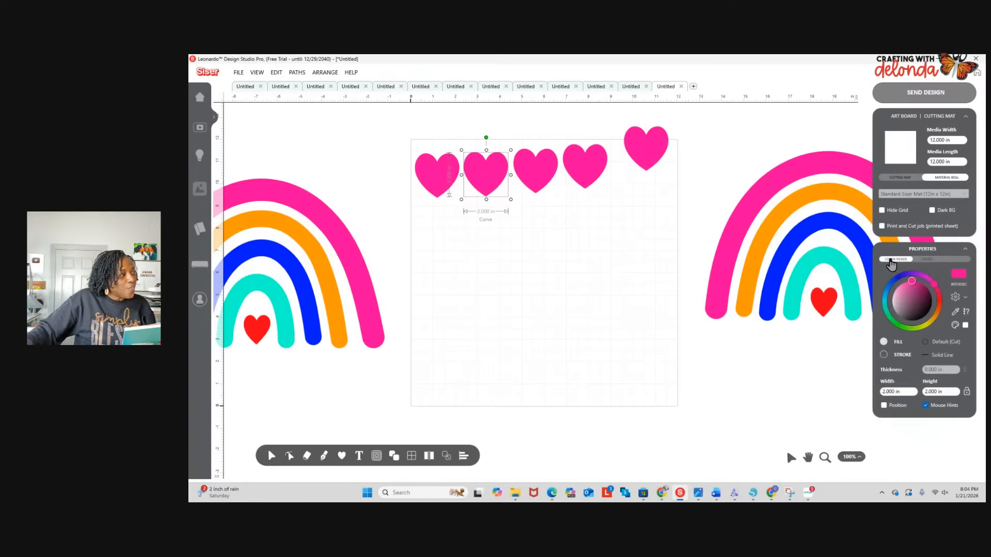
{"action": "left_click", "coordinate": [955, 313]}
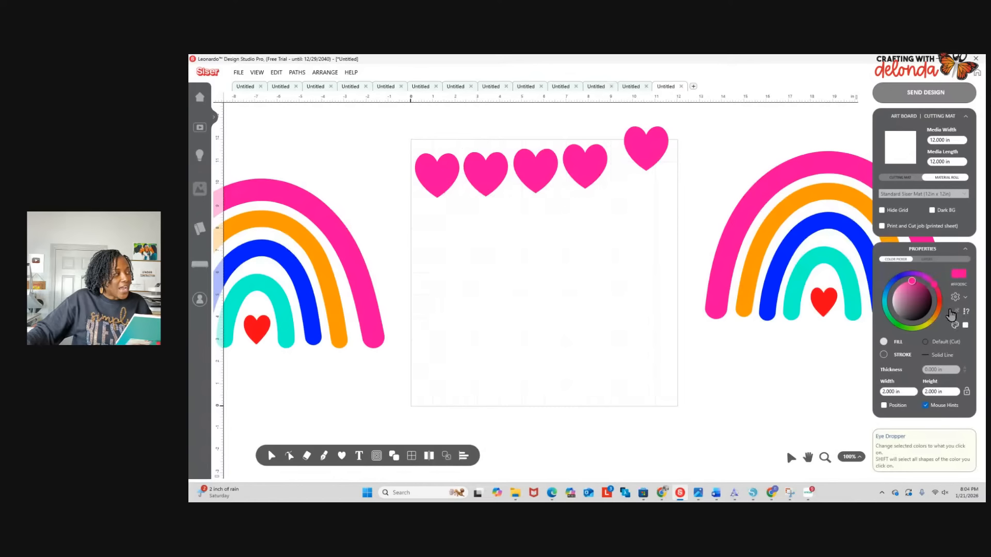
{"action": "left_click", "coordinate": [307, 237]}
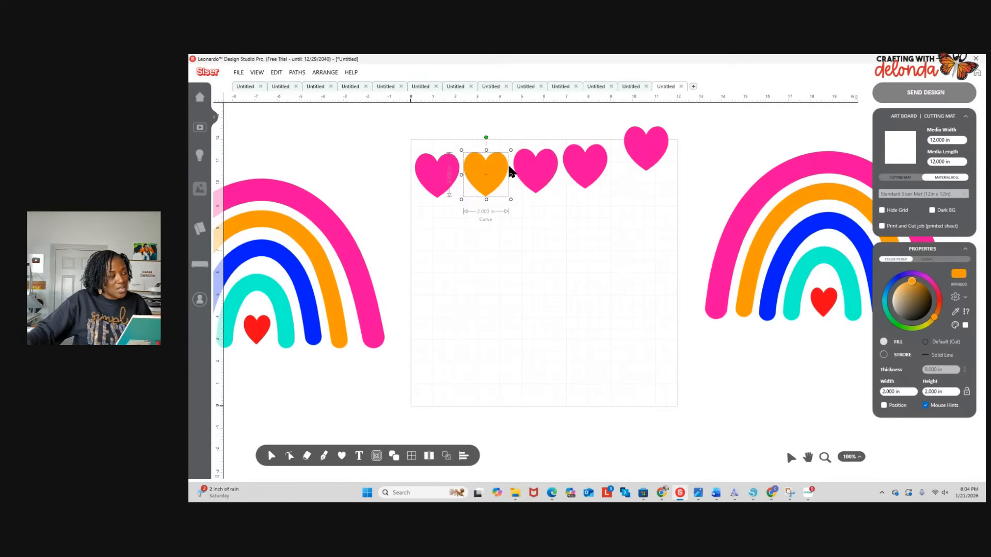
Line up the third and fourth hearts with the row and recolor them blue and turquoise, sampled from the rainbow's arches.
{"action": "left_click_drag", "start_coordinate": [537, 172], "coordinate": [536, 175]}
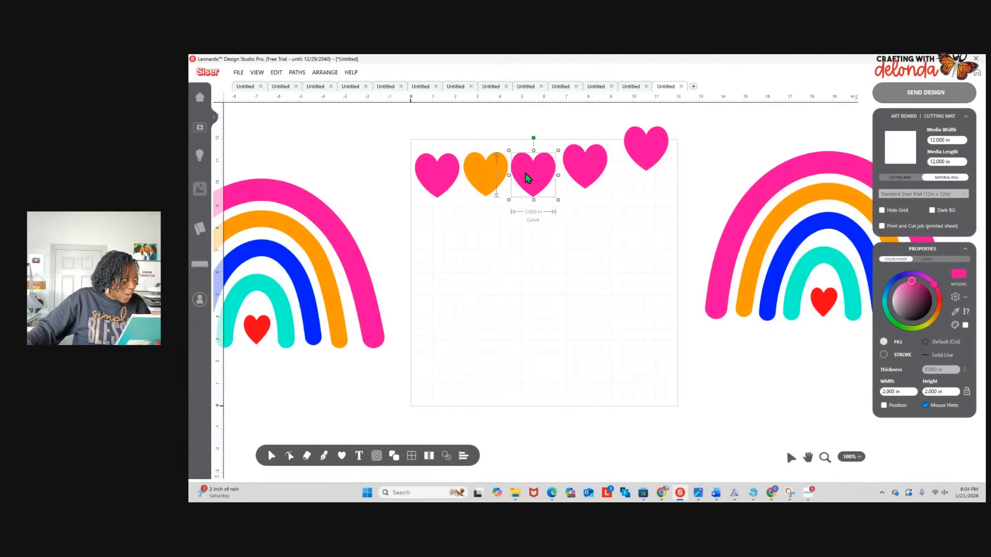
{"action": "left_click", "coordinate": [956, 314]}
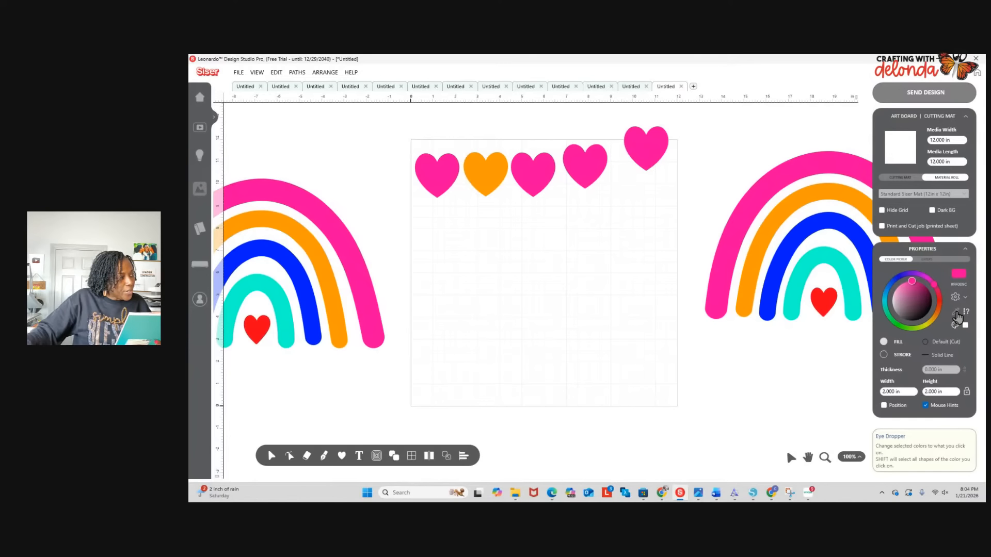
{"action": "left_click", "coordinate": [291, 263]}
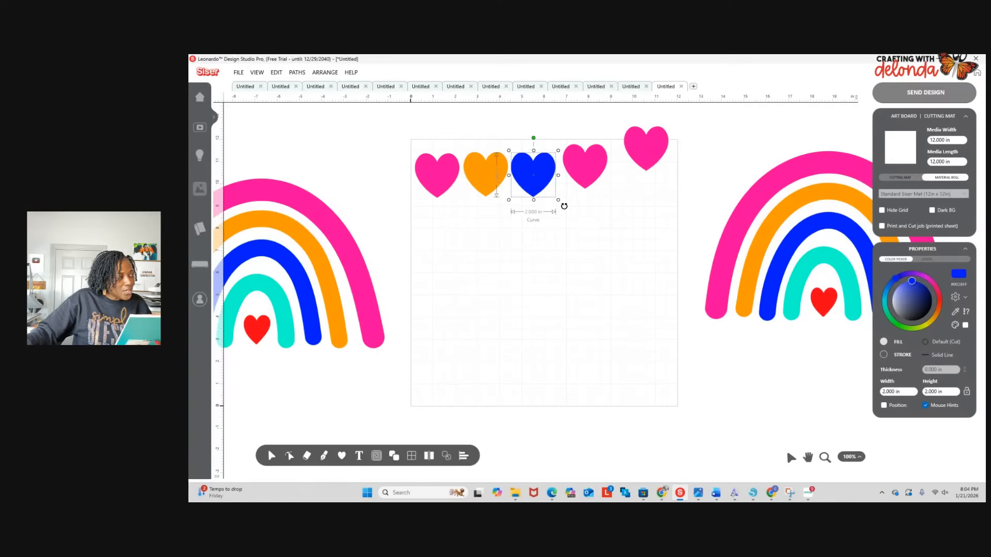
{"action": "left_click_drag", "start_coordinate": [583, 165], "coordinate": [583, 177]}
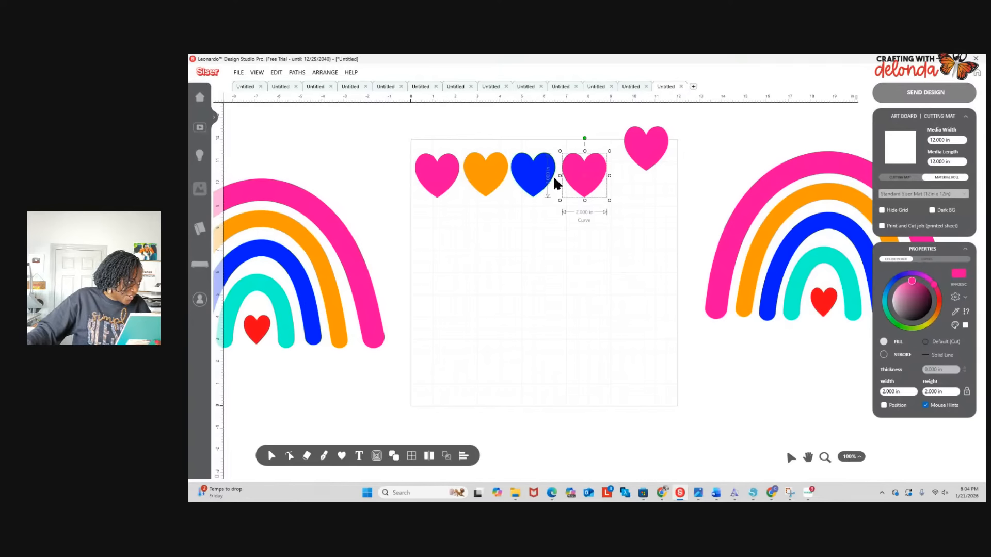
{"action": "left_click", "coordinate": [955, 311]}
{"action": "left_click", "coordinate": [280, 296]}
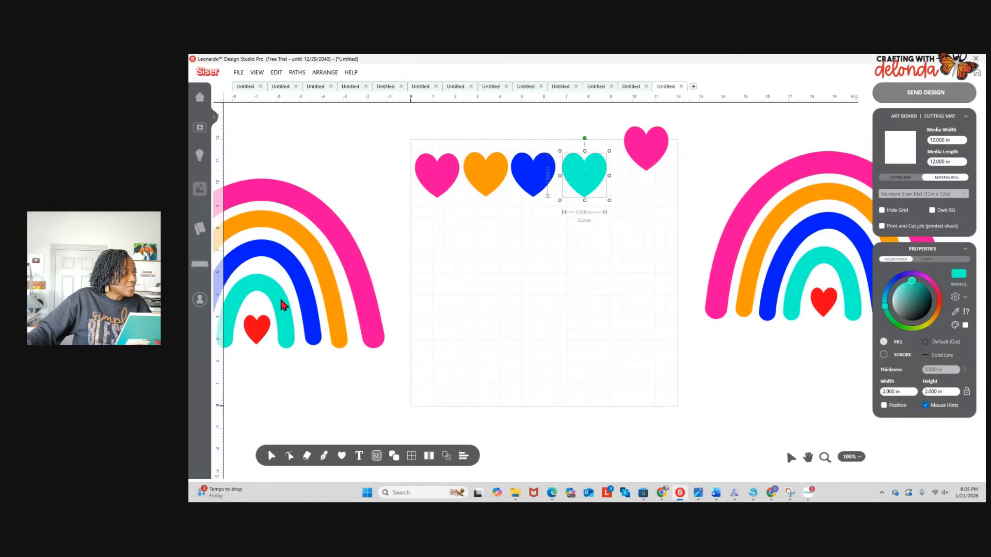
Move the fifth heart down into the row and recolor it red, sampled from the small heart inside the rainbow.
{"action": "left_click", "coordinate": [648, 149]}
{"action": "left_click_drag", "start_coordinate": [649, 146], "coordinate": [639, 173]}
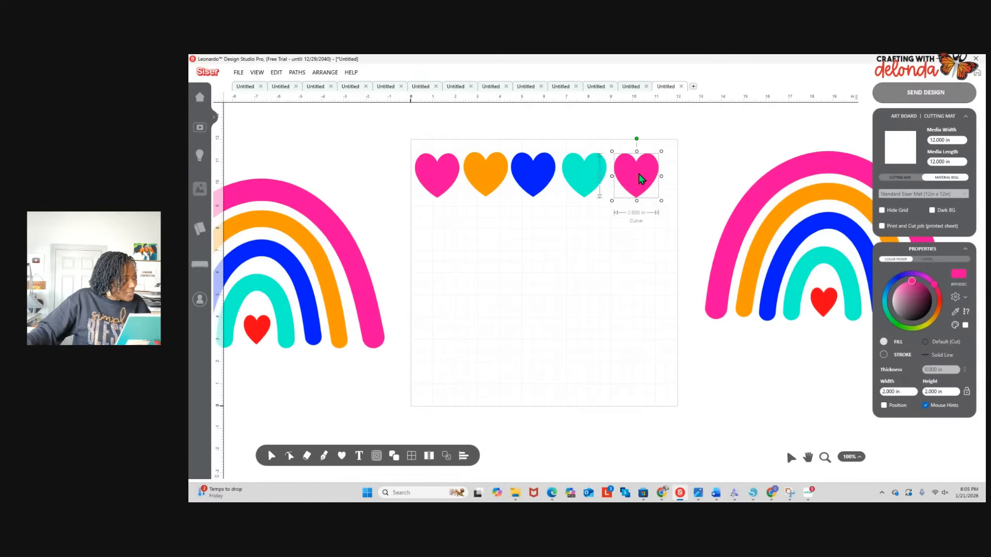
{"action": "left_click", "coordinate": [955, 311]}
{"action": "left_click", "coordinate": [264, 331]}
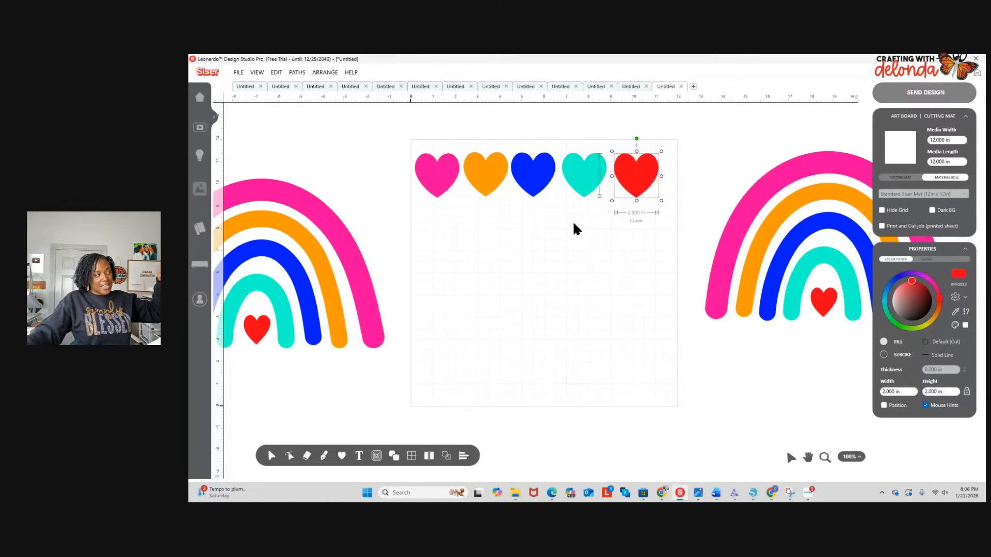
{"action": "left_click", "coordinate": [505, 300]}
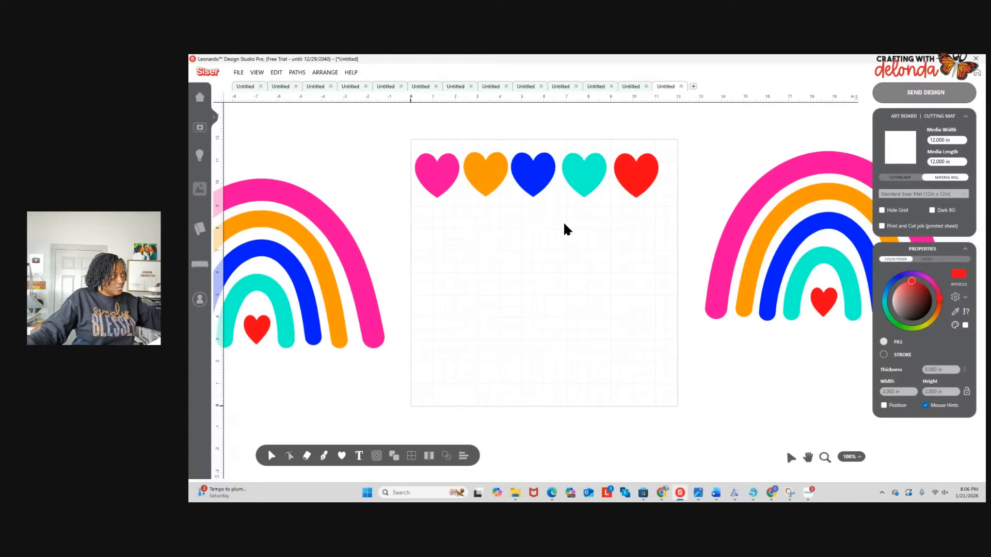
Create a red 2 in square below the pink heart with the square shape tool.
{"action": "left_click", "coordinate": [342, 456]}
{"action": "left_click", "coordinate": [346, 438]}
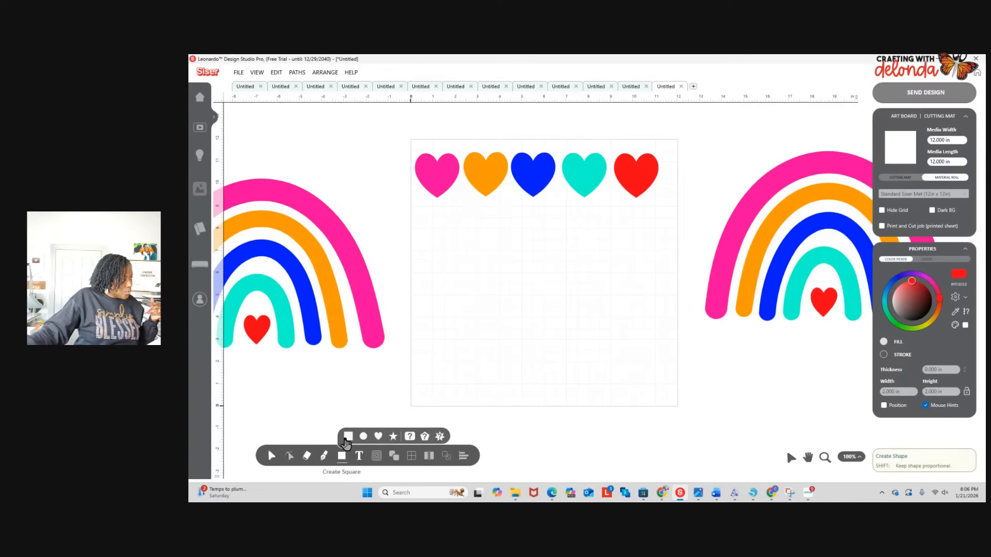
{"action": "left_click", "coordinate": [423, 237]}
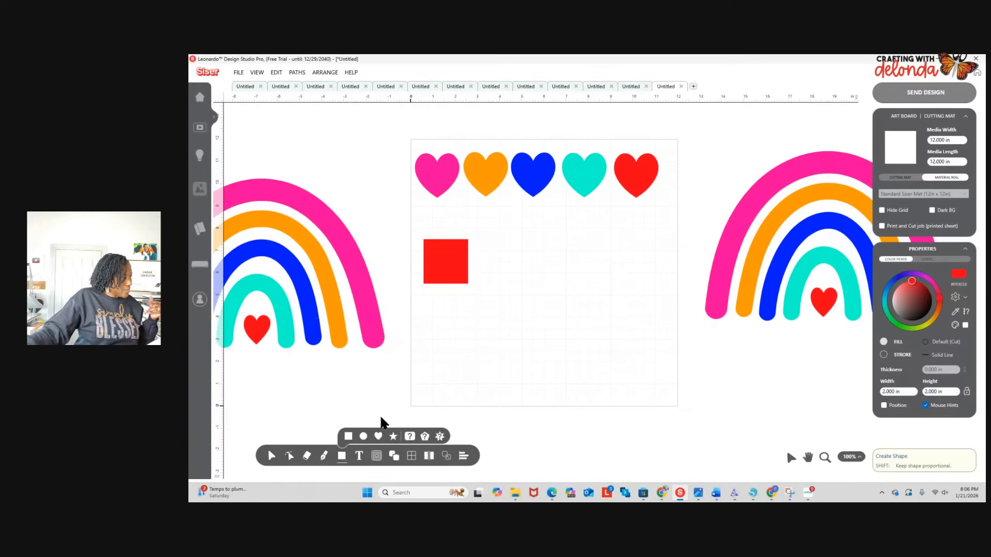
{"action": "key", "text": "Escape"}
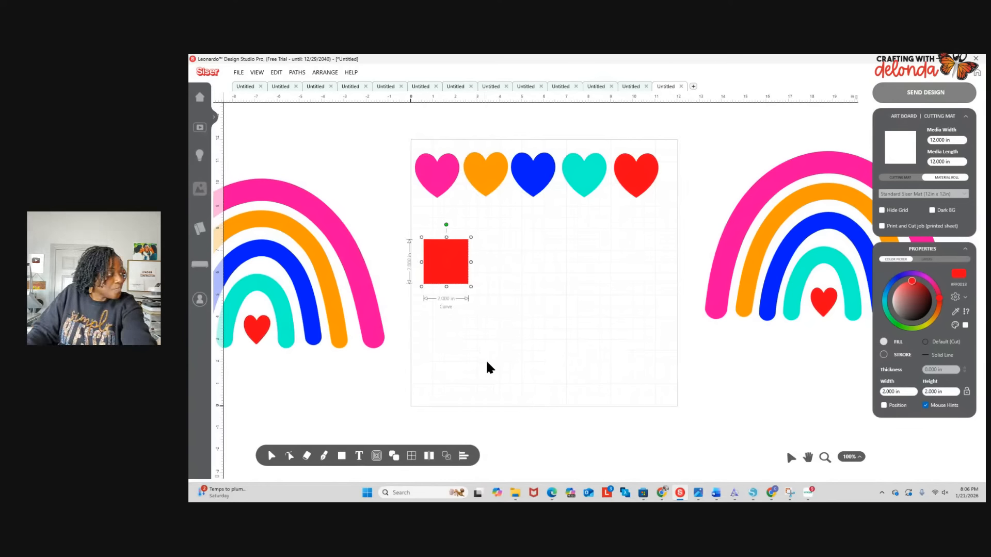
{"action": "right_click", "coordinate": [456, 274]}
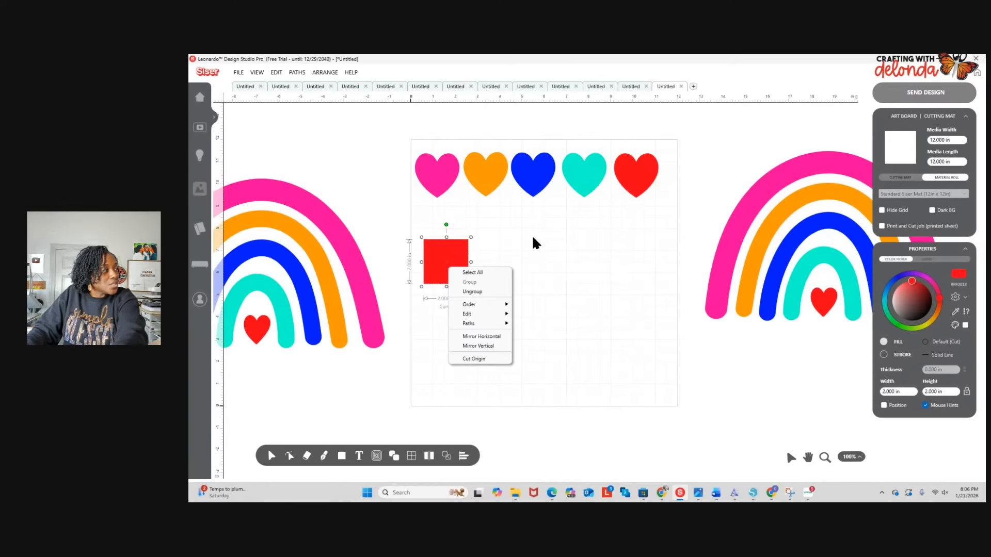
{"action": "left_click", "coordinate": [557, 232]}
{"action": "key", "text": "ctrl+v"}
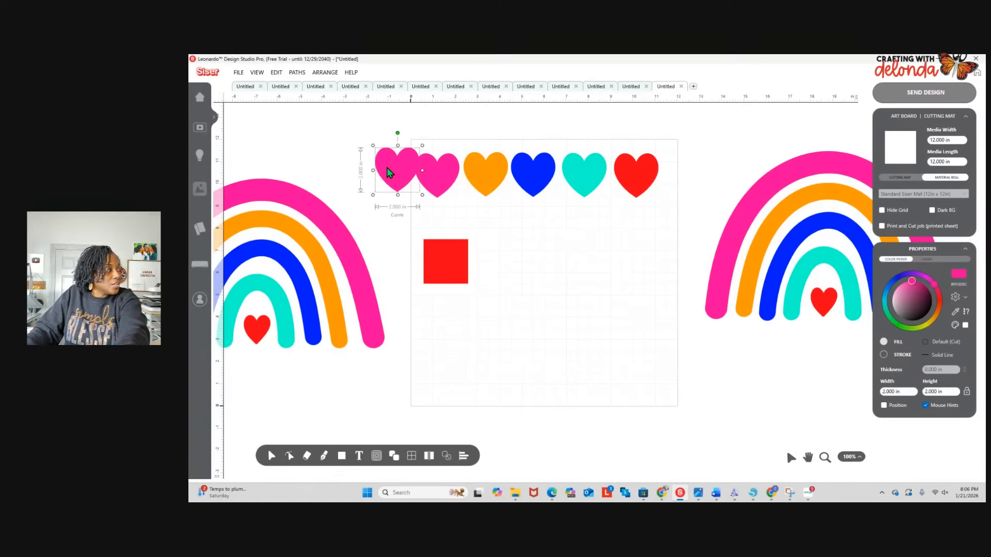
{"action": "key", "text": "Delete"}
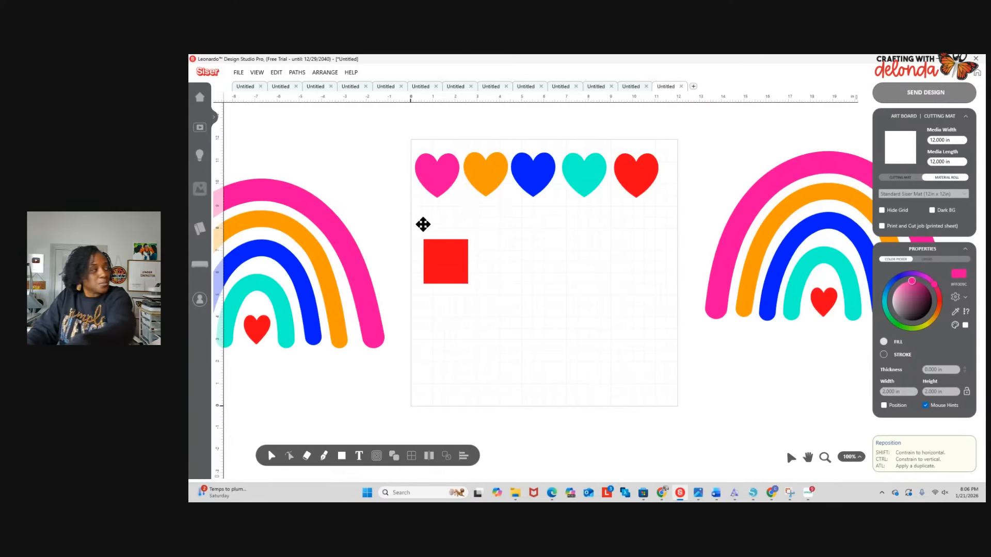
Duplicate the red square twice by dragging copies off it, placing them in a row to its right.
{"action": "left_click", "coordinate": [438, 267]}
{"action": "left_click", "coordinate": [490, 256]}
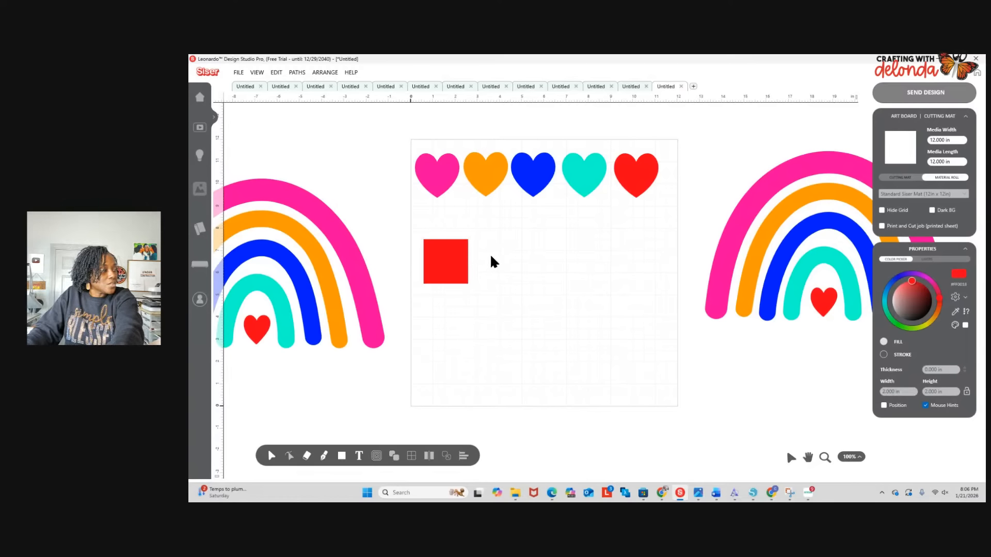
{"action": "left_click", "coordinate": [464, 263]}
{"action": "left_click_drag", "start_coordinate": [442, 265], "coordinate": [505, 268]}
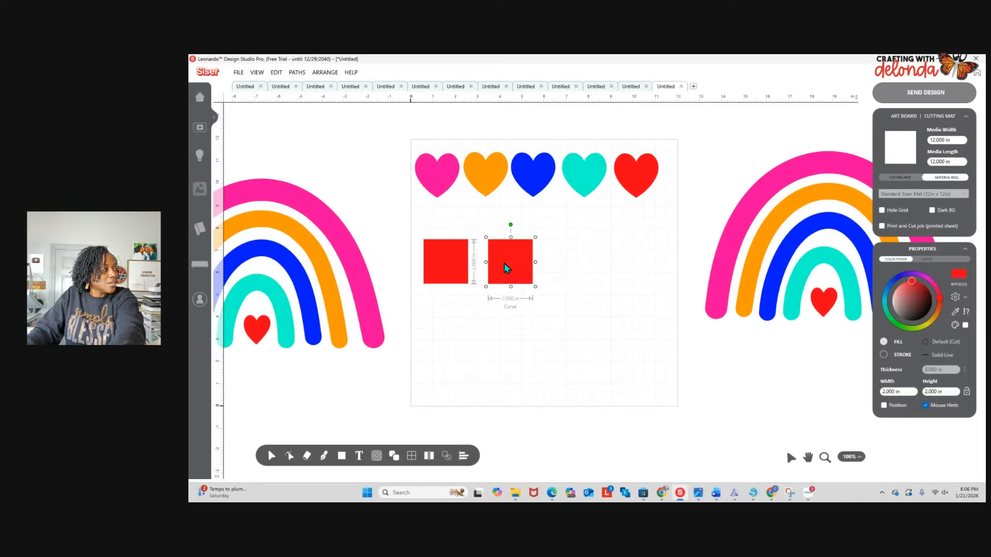
{"action": "left_click", "coordinate": [440, 280]}
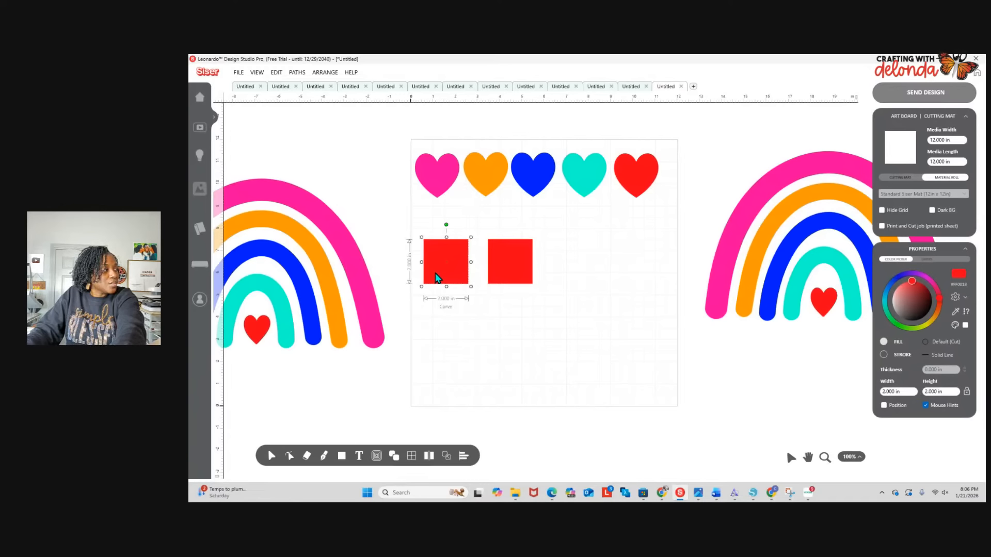
{"action": "left_click_drag", "start_coordinate": [435, 280], "coordinate": [542, 277]}
{"action": "left_click", "coordinate": [467, 265]}
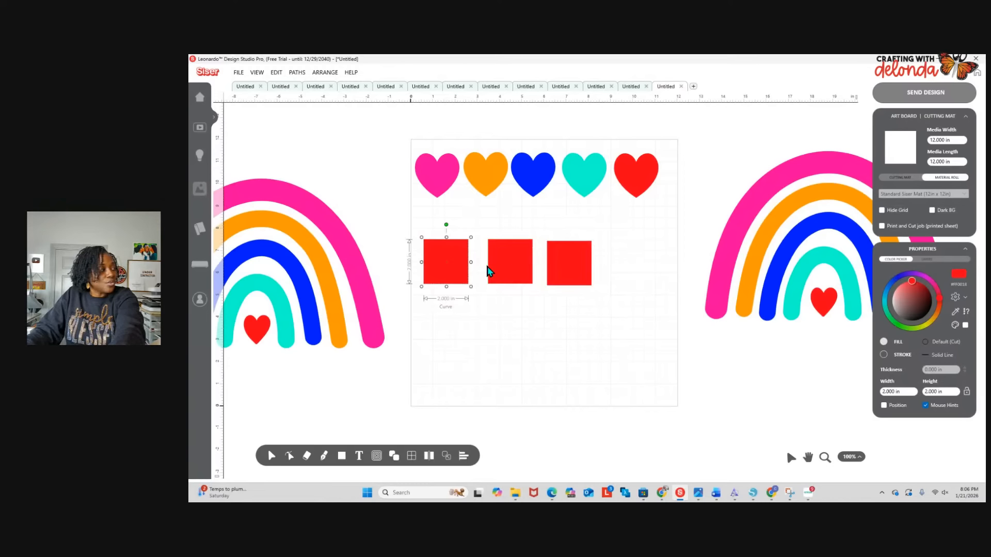
Make two more drag copies of the first red square and place them side by side in a second row below.
{"action": "left_click_drag", "start_coordinate": [460, 265], "coordinate": [456, 342]}
{"action": "left_click", "coordinate": [451, 262]}
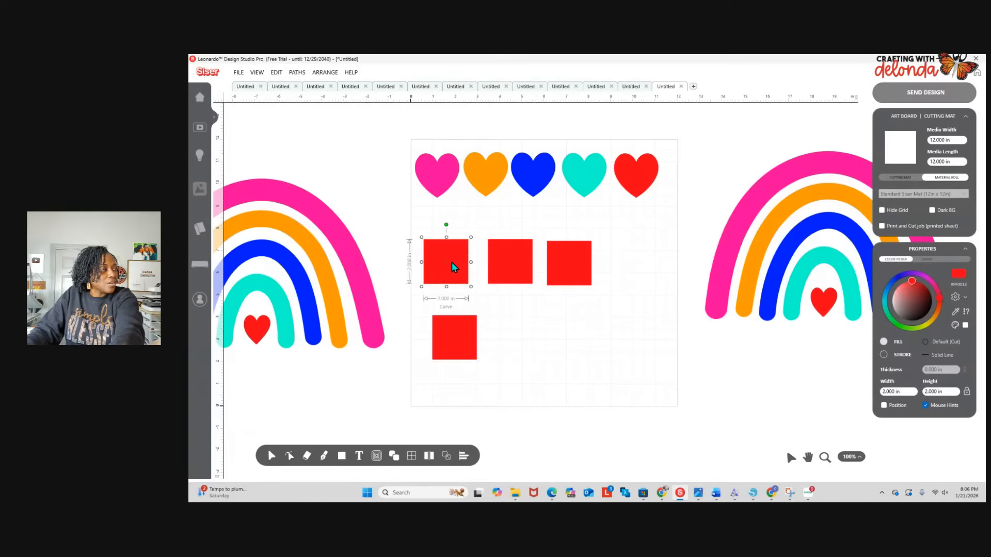
{"action": "left_click_drag", "start_coordinate": [452, 262], "coordinate": [538, 331]}
{"action": "left_click_drag", "start_coordinate": [542, 326], "coordinate": [514, 334]}
Recolor the second row's right square blue and the first row's third square turquoise, sampling the matching hearts with the Eye Dropper.
{"action": "left_click", "coordinate": [527, 178]}
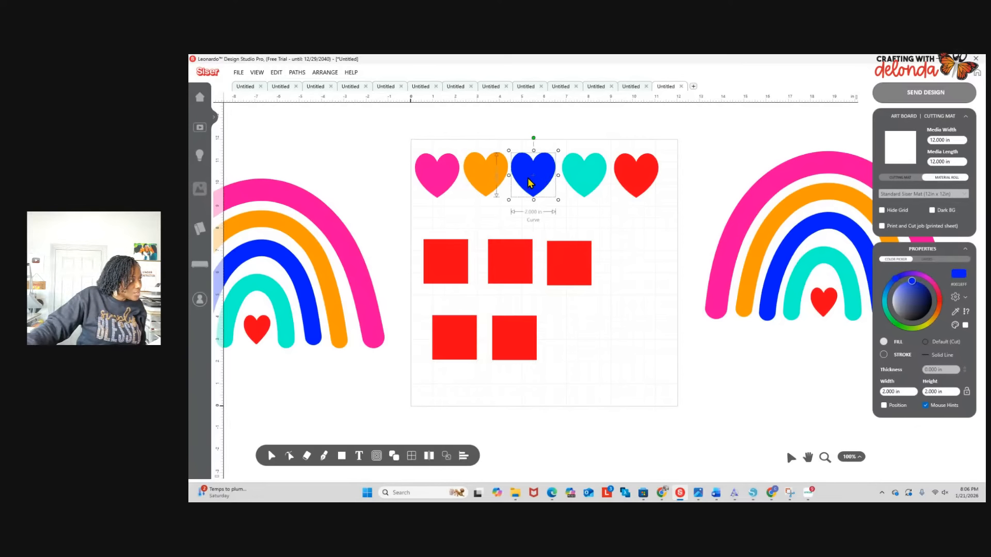
{"action": "left_click", "coordinate": [518, 347]}
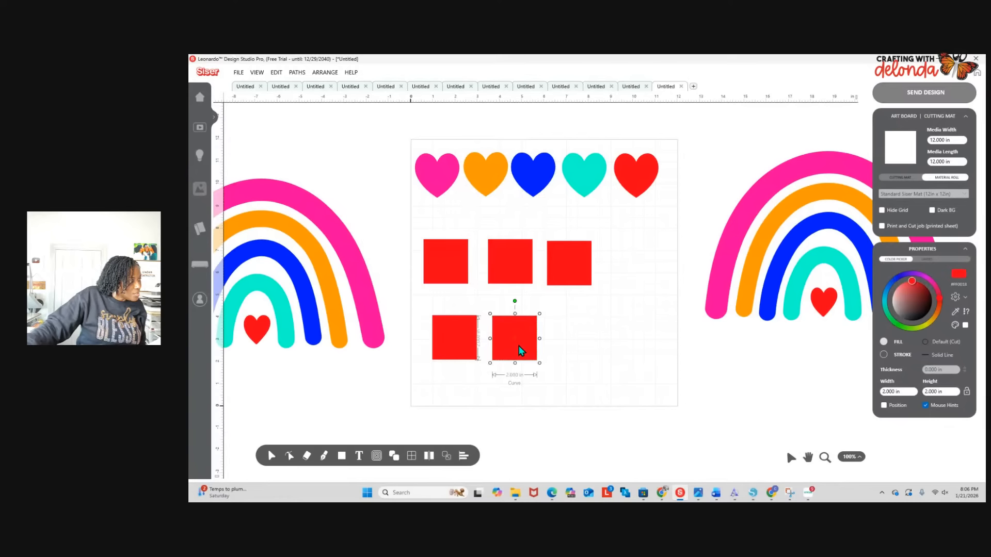
{"action": "left_click", "coordinate": [956, 311]}
{"action": "left_click", "coordinate": [545, 173]}
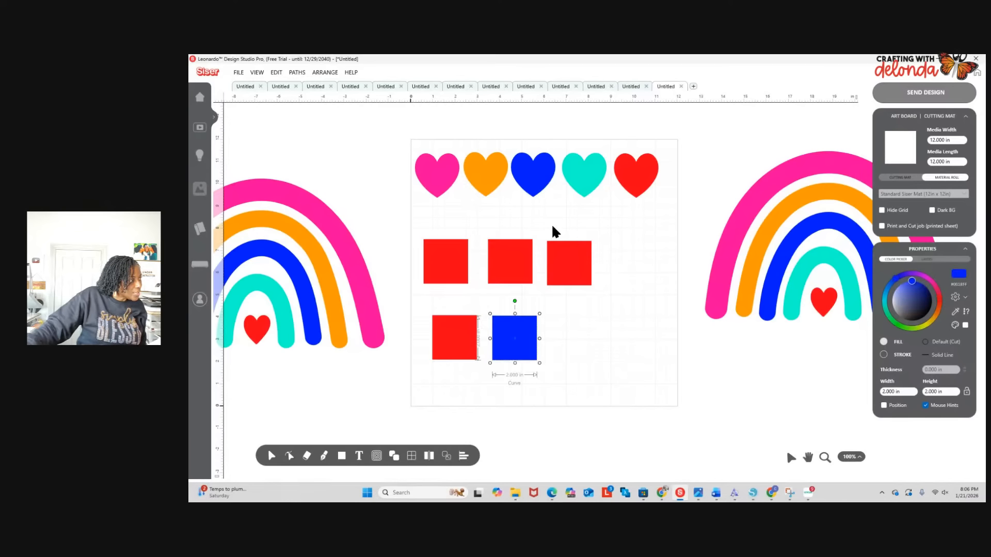
{"action": "left_click", "coordinate": [578, 267]}
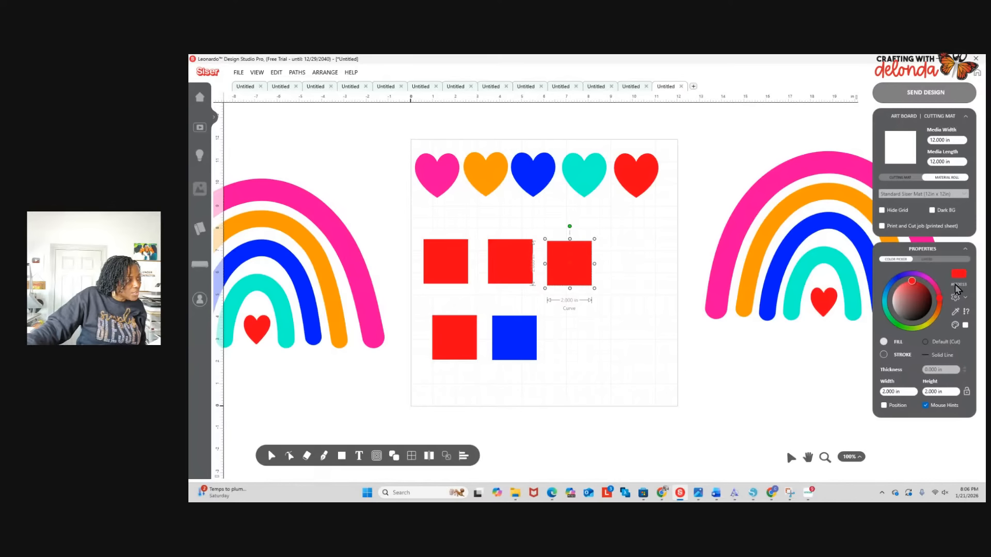
{"action": "left_click", "coordinate": [955, 312]}
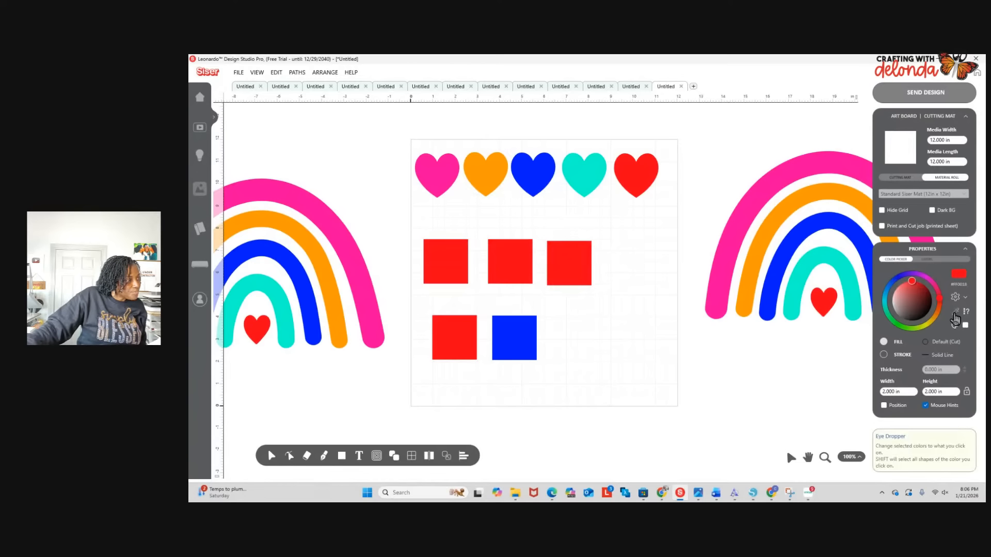
{"action": "left_click", "coordinate": [583, 177]}
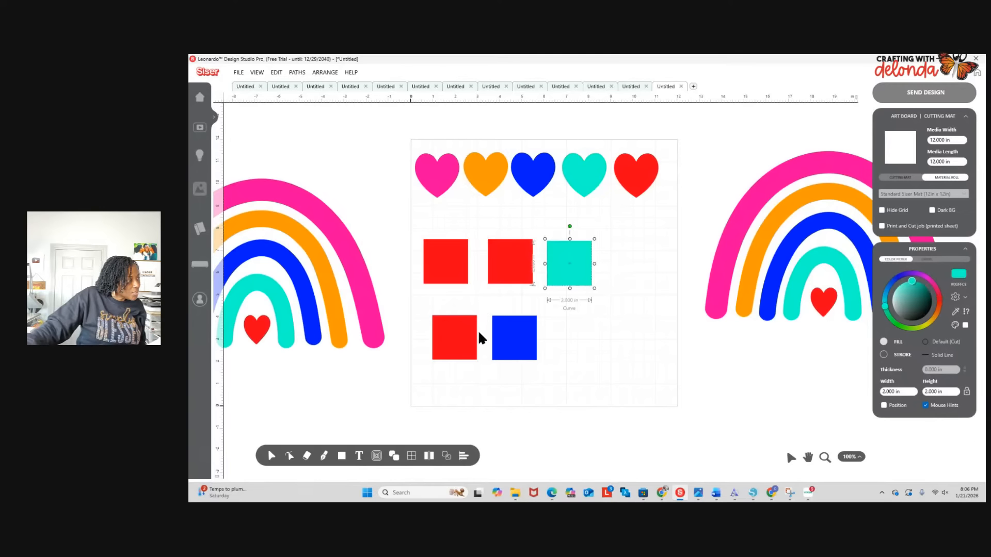
Recolor the second row's first square orange and the first row's middle square pink, sampling the matching hearts with the Eye Dropper.
{"action": "left_click", "coordinate": [460, 341]}
{"action": "left_click", "coordinate": [954, 312]}
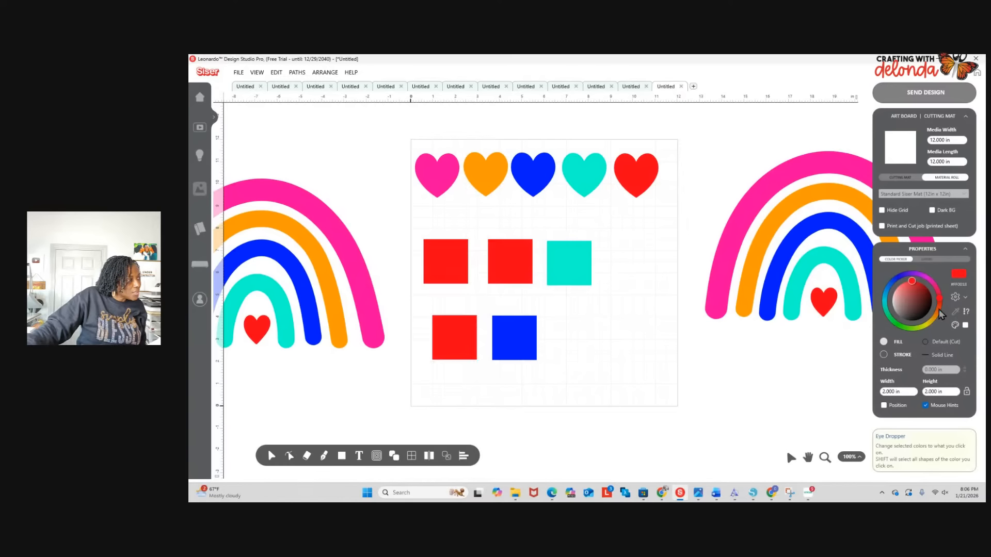
{"action": "left_click", "coordinate": [492, 173]}
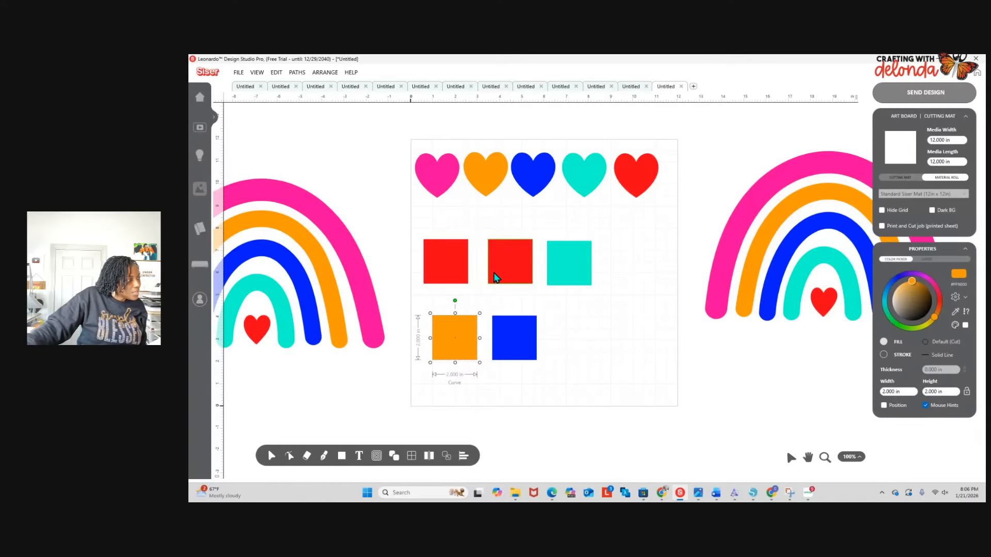
{"action": "left_click", "coordinate": [493, 277]}
{"action": "left_click", "coordinate": [955, 312]}
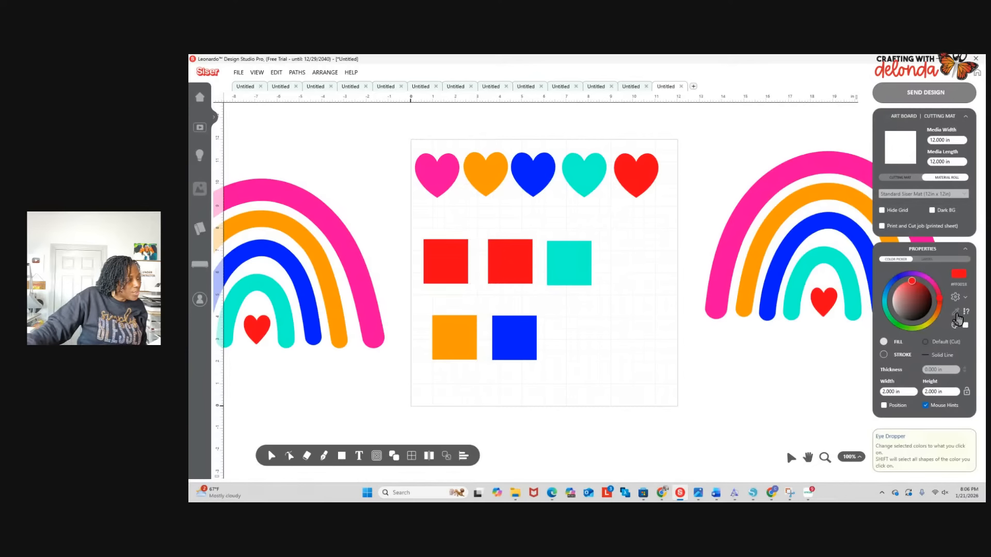
{"action": "left_click", "coordinate": [440, 166]}
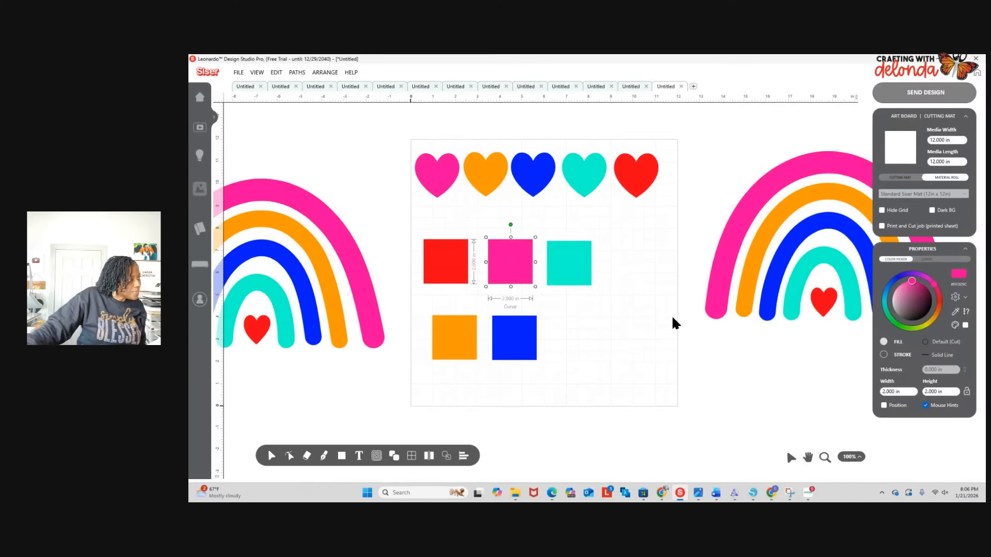
{"action": "left_click", "coordinate": [630, 324]}
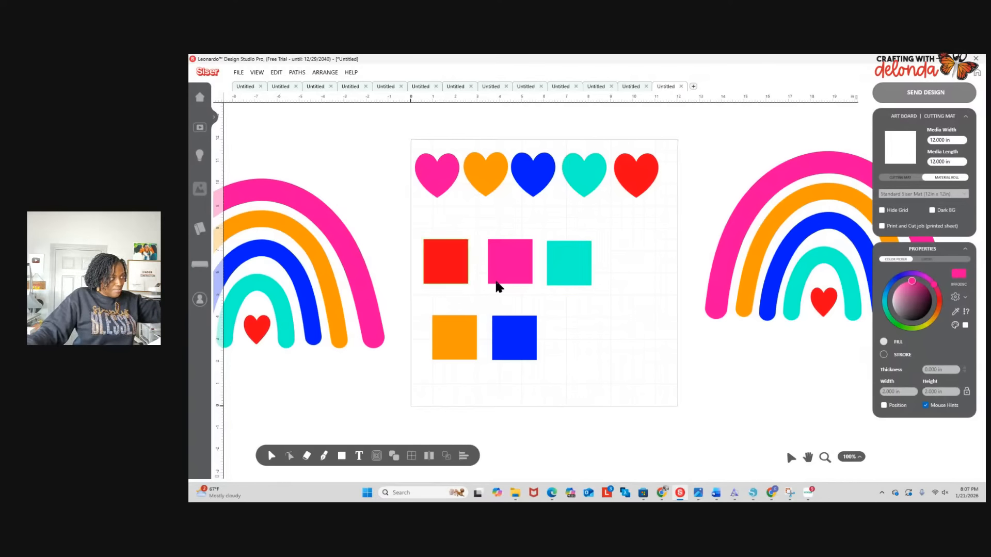
Look over the layer selection options, and select everything matching the turquoise heart with Select Same Color.
{"action": "left_click", "coordinate": [576, 189]}
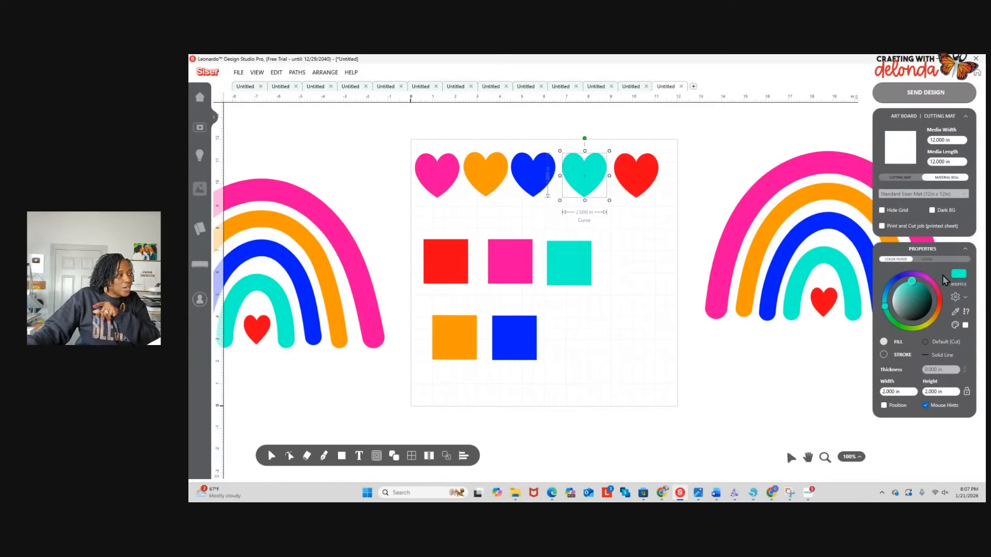
{"action": "left_click", "coordinate": [929, 258]}
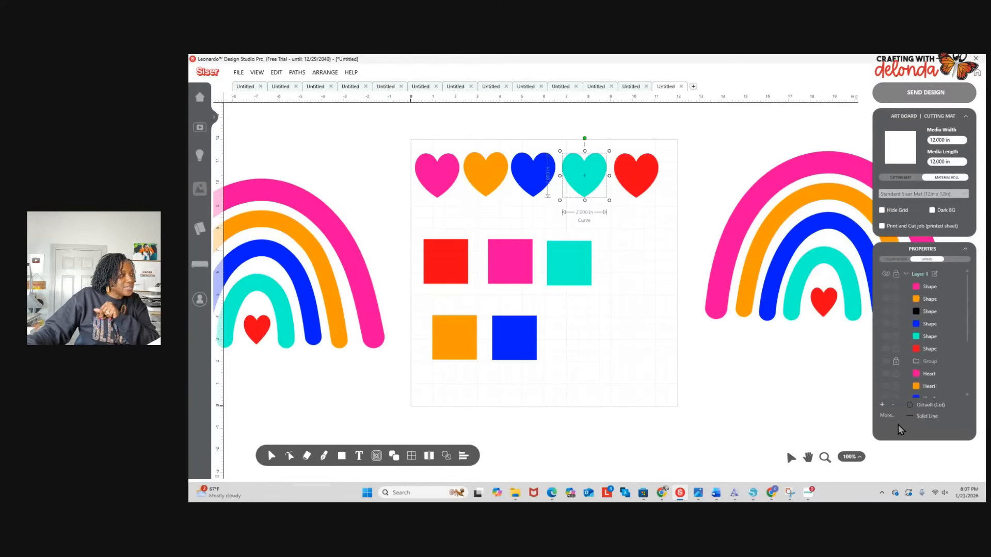
{"action": "left_click", "coordinate": [886, 416]}
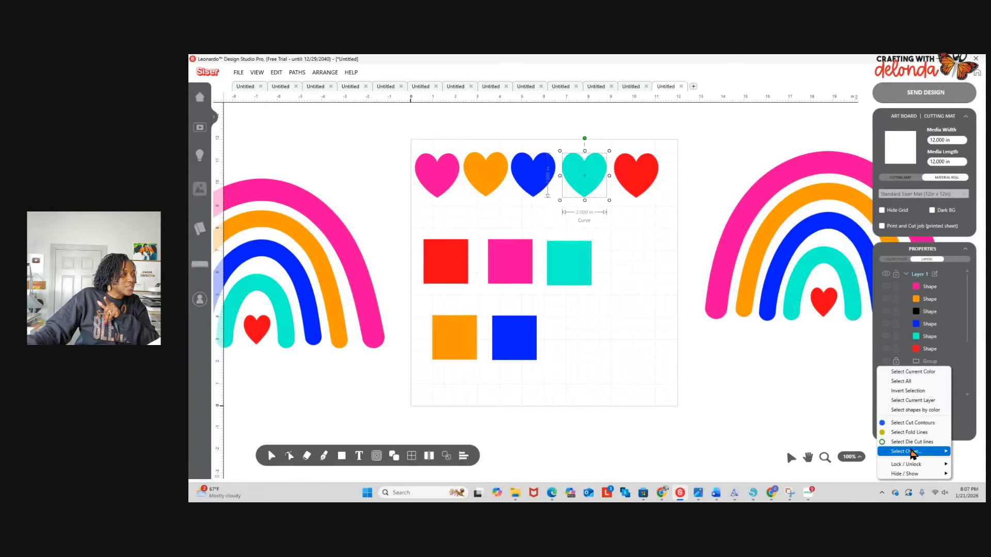
{"action": "mouse_move", "coordinate": [918, 451]}
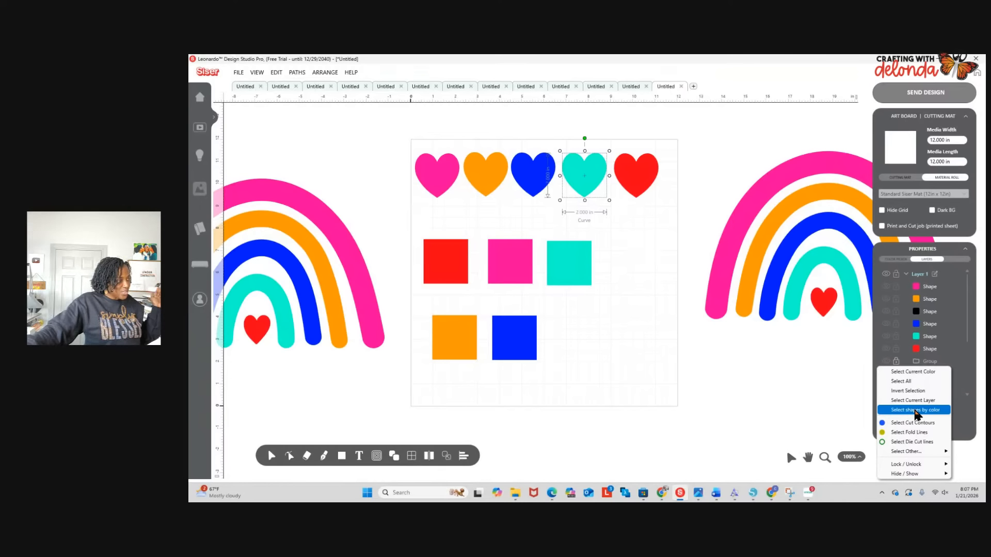
{"action": "left_click", "coordinate": [897, 259]}
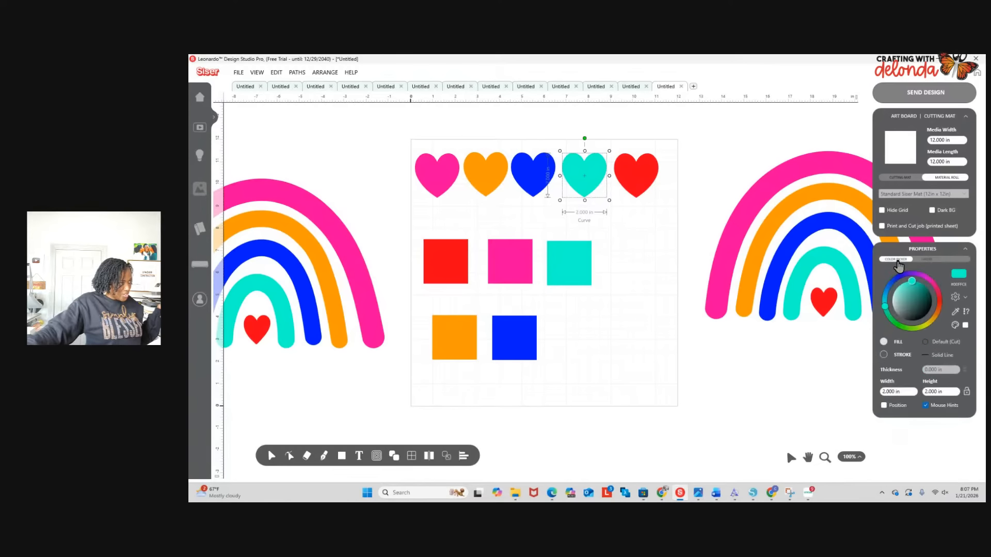
{"action": "left_click", "coordinate": [966, 298]}
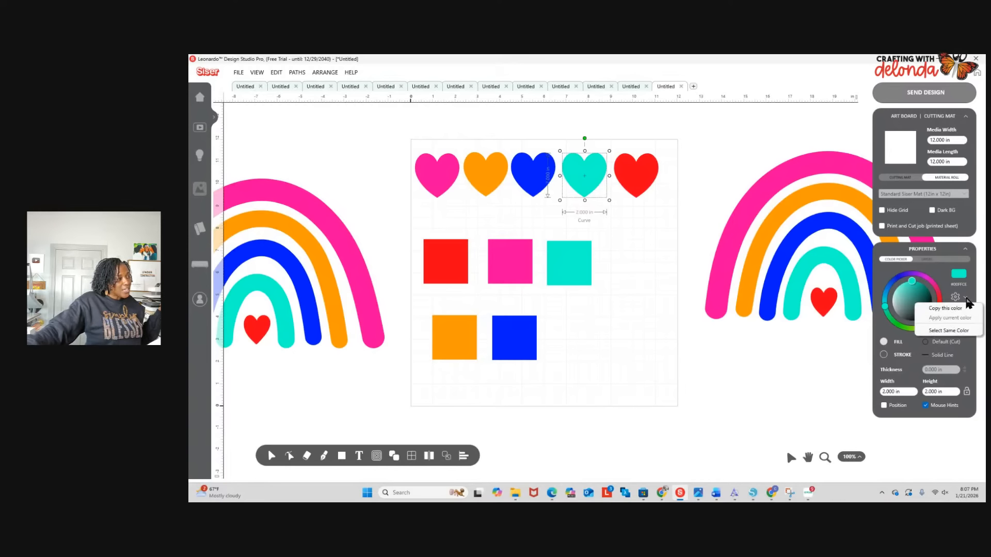
{"action": "left_click", "coordinate": [943, 337]}
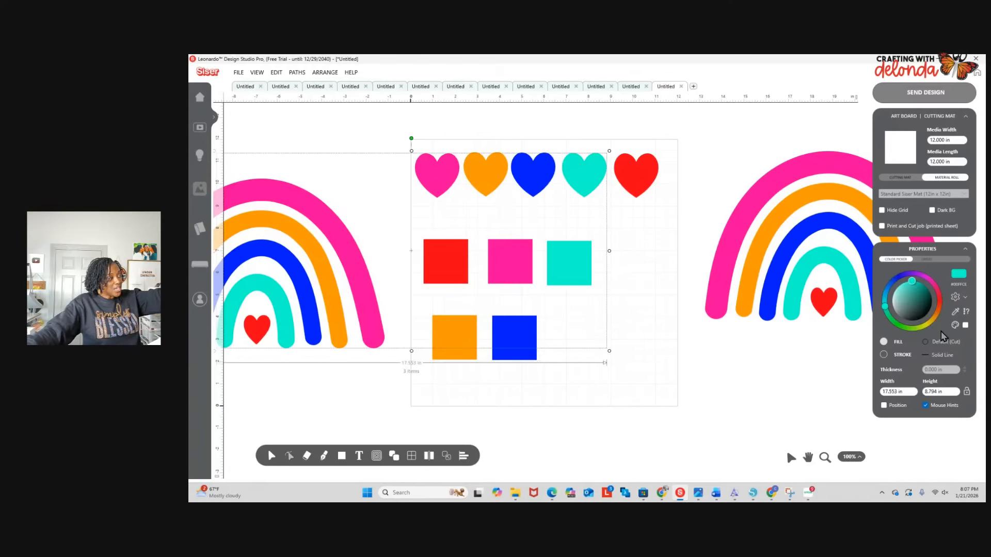
Group the selected turquoise arch, heart and square, and move the group below the artboard.
{"action": "right_click", "coordinate": [727, 380]}
{"action": "left_click", "coordinate": [742, 397]}
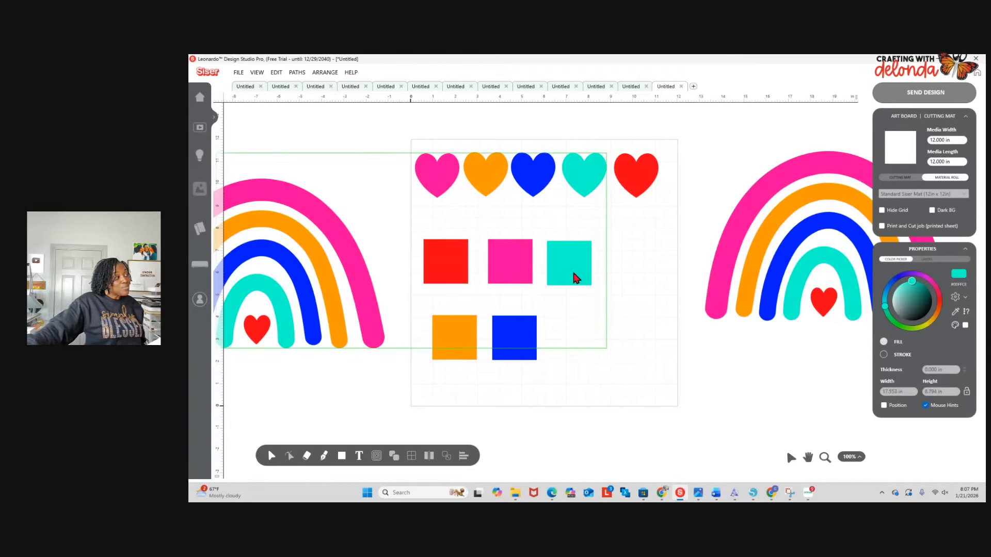
{"action": "left_click_drag", "start_coordinate": [575, 274], "coordinate": [650, 381]}
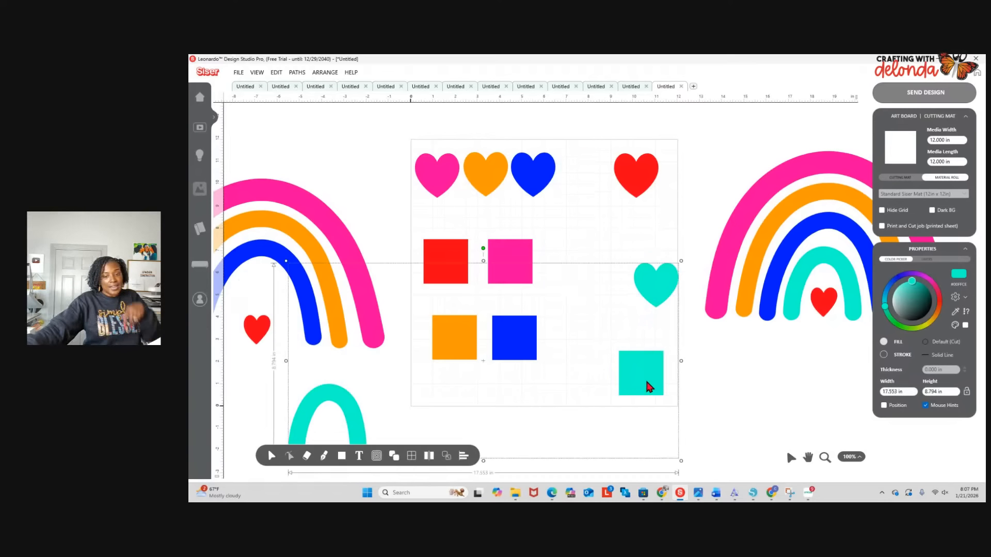
{"action": "scroll", "coordinate": [649, 370], "scroll_direction": "down", "scroll_amount": 4}
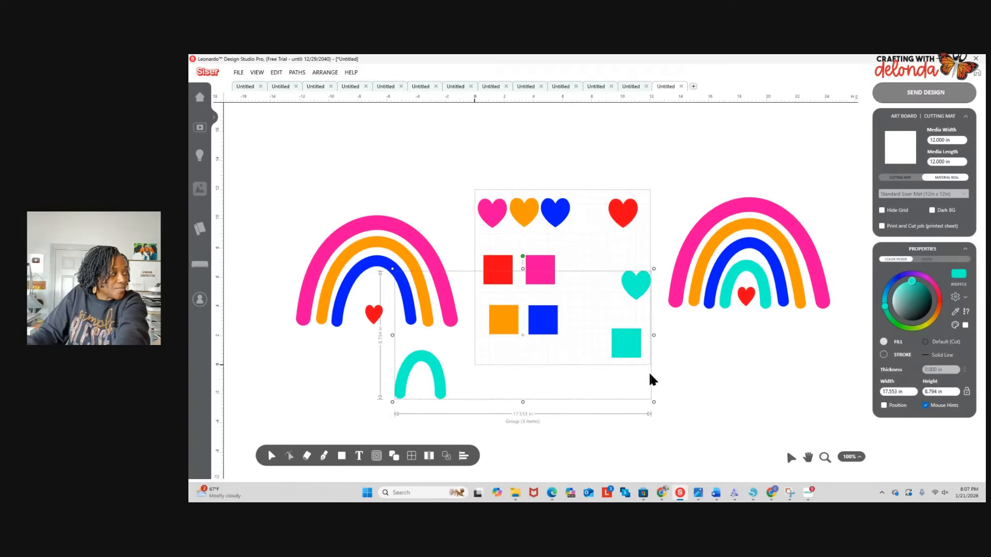
{"action": "left_click_drag", "start_coordinate": [621, 354], "coordinate": [720, 411]}
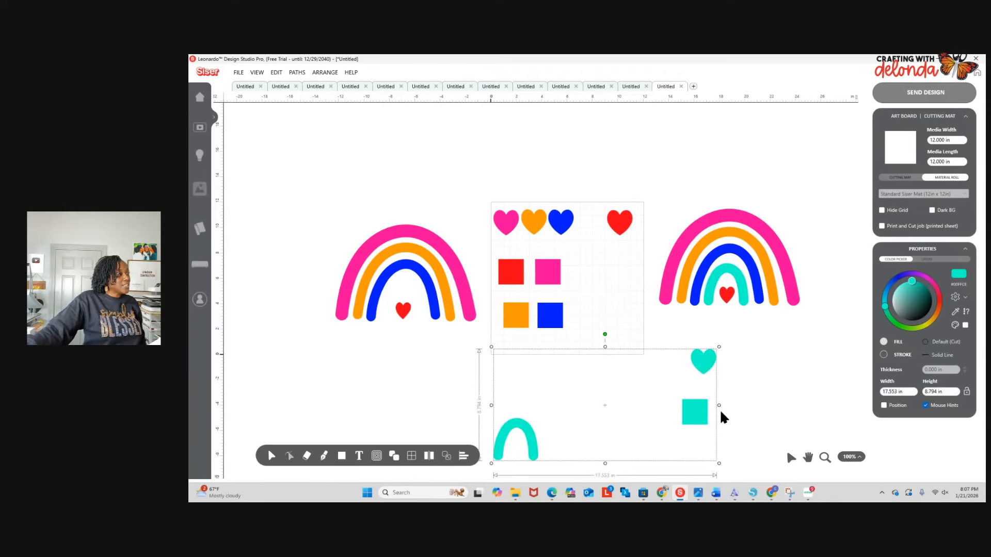
Select all shapes in the red heart's color with Select Same Color and move them together above and left of the artboard.
{"action": "left_click", "coordinate": [617, 228]}
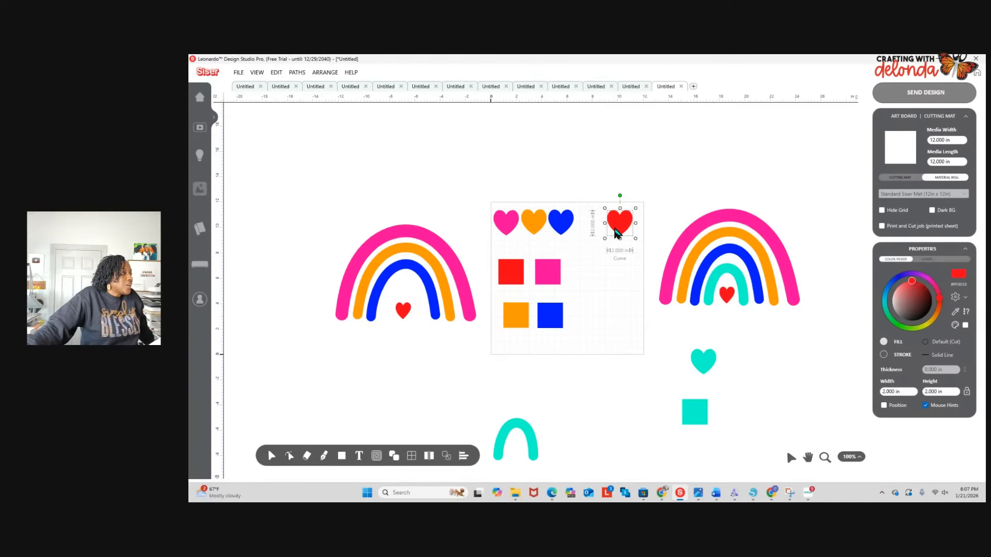
{"action": "left_click", "coordinate": [965, 305]}
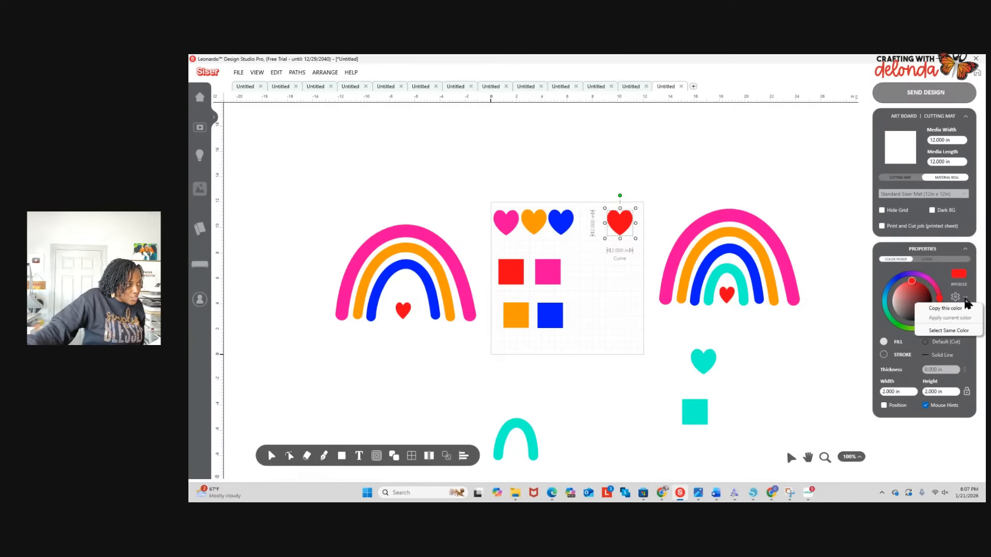
{"action": "left_click", "coordinate": [950, 328]}
{"action": "left_click_drag", "start_coordinate": [620, 234], "coordinate": [509, 118]}
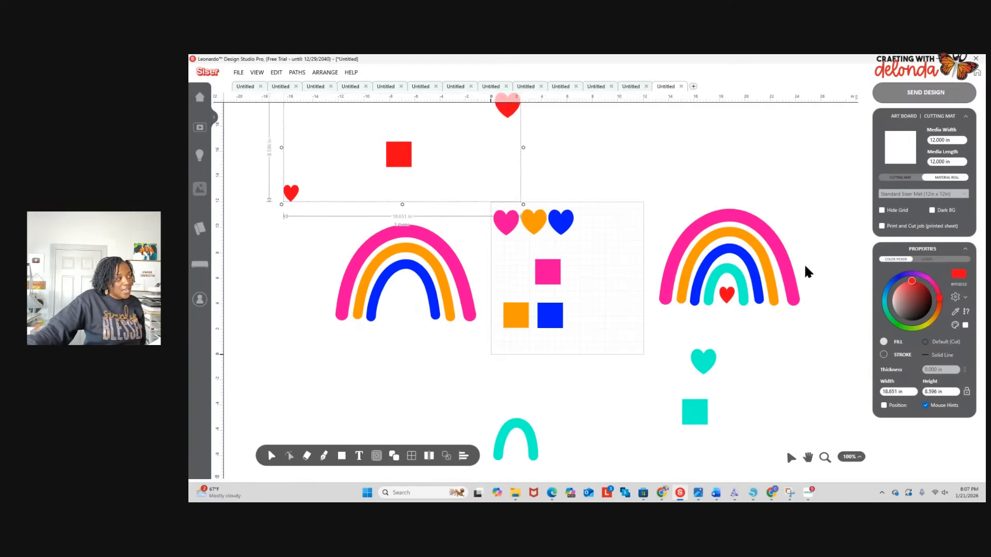
Select all shapes in the blue heart's color with Select Same Color and move them together above and right of the artboard.
{"action": "left_click", "coordinate": [561, 219]}
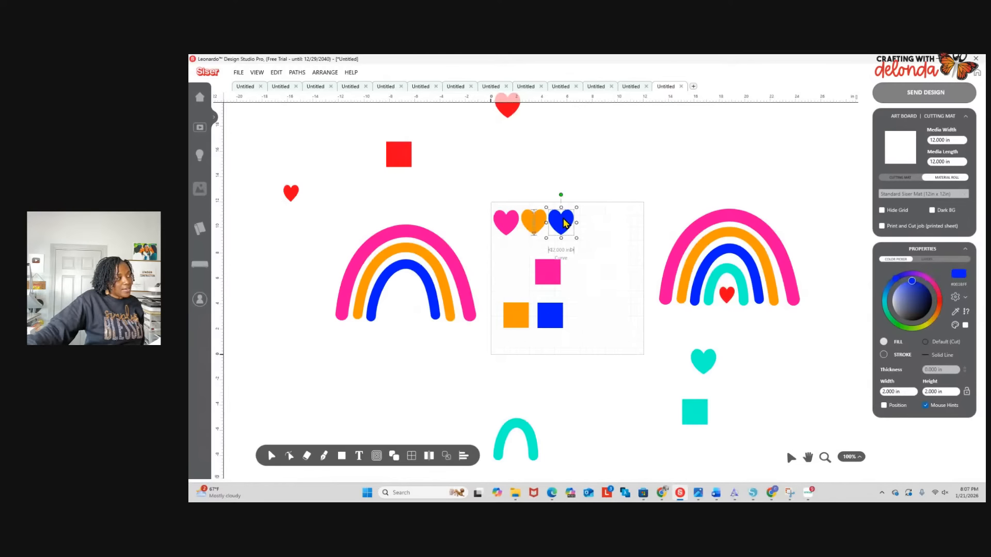
{"action": "left_click", "coordinate": [963, 298]}
{"action": "left_click", "coordinate": [949, 331]}
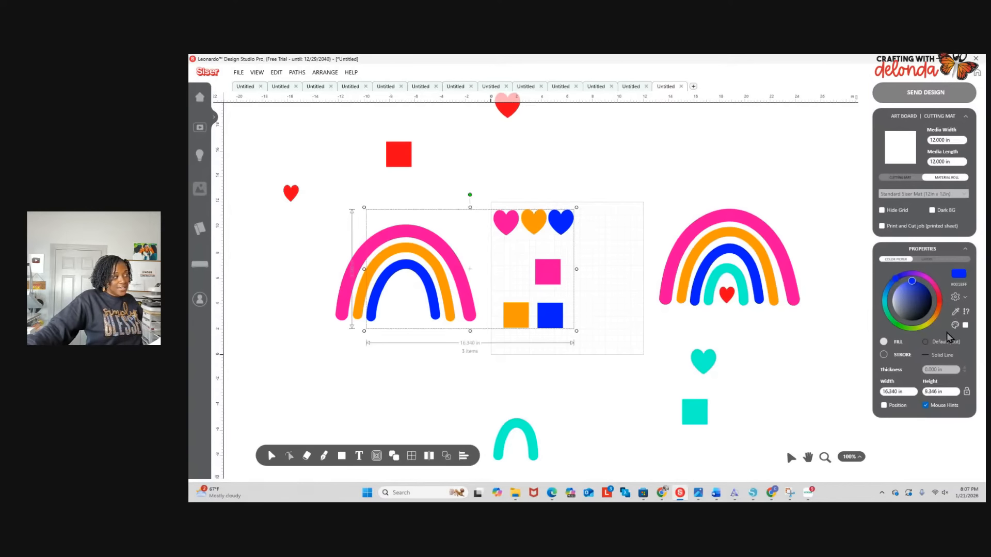
{"action": "left_click_drag", "start_coordinate": [566, 230], "coordinate": [778, 94]}
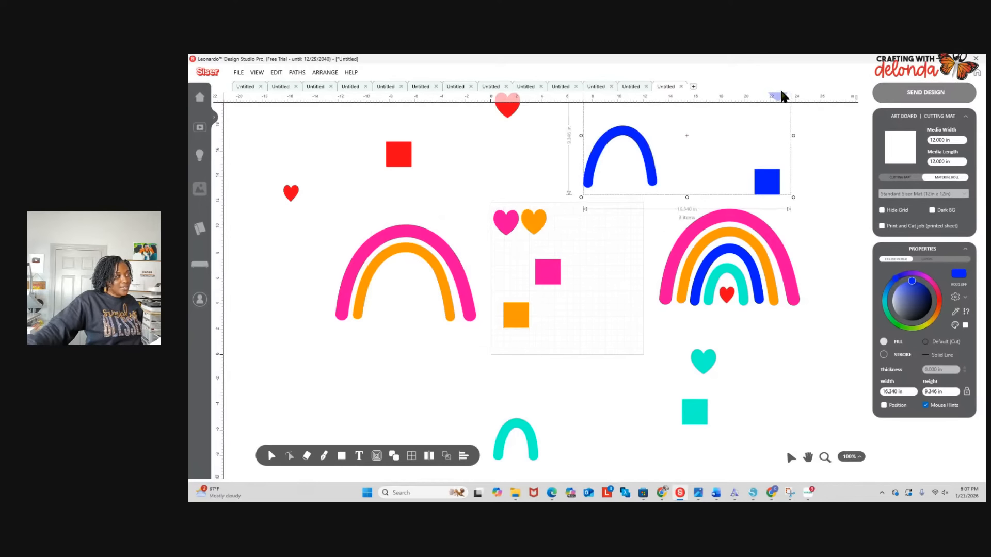
Select all shapes in the orange heart's color with Select Same Color and move them together down and left, off the artboard.
{"action": "left_click", "coordinate": [534, 223]}
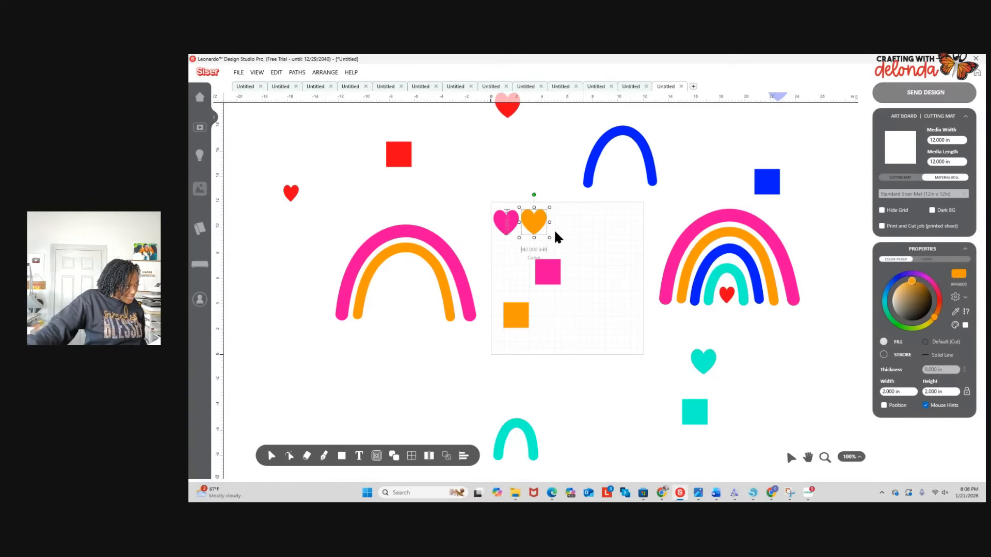
{"action": "left_click", "coordinate": [964, 302]}
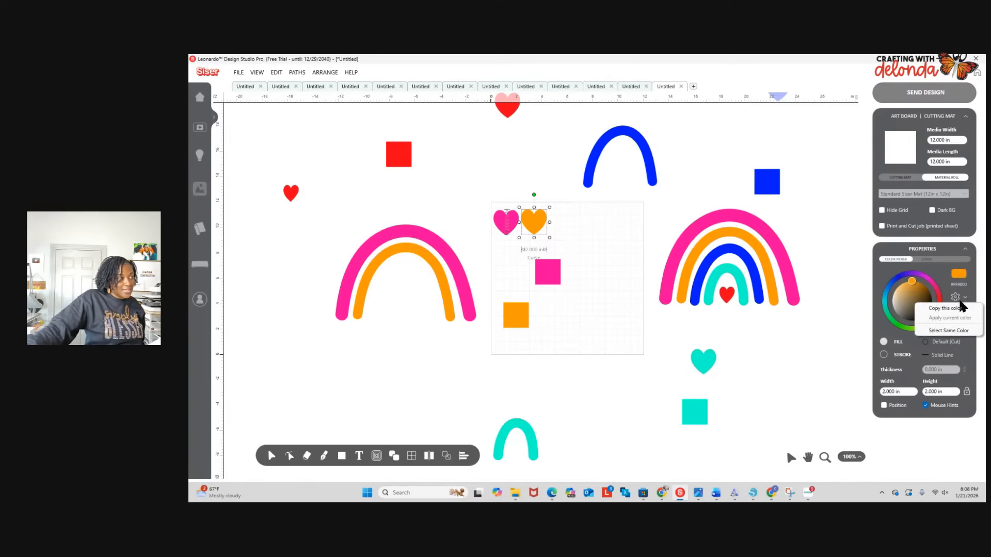
{"action": "left_click", "coordinate": [949, 330]}
{"action": "left_click_drag", "start_coordinate": [535, 227], "coordinate": [358, 343]}
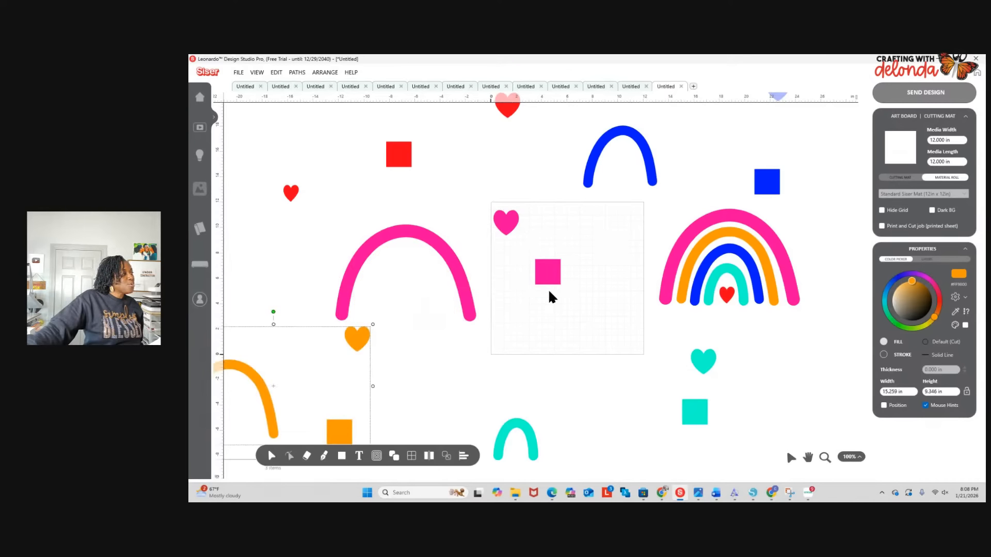
Select everything matching the pink square's color with Select Same Color and shift the selection slightly right and down.
{"action": "left_click", "coordinate": [544, 278]}
{"action": "left_click", "coordinate": [959, 299]}
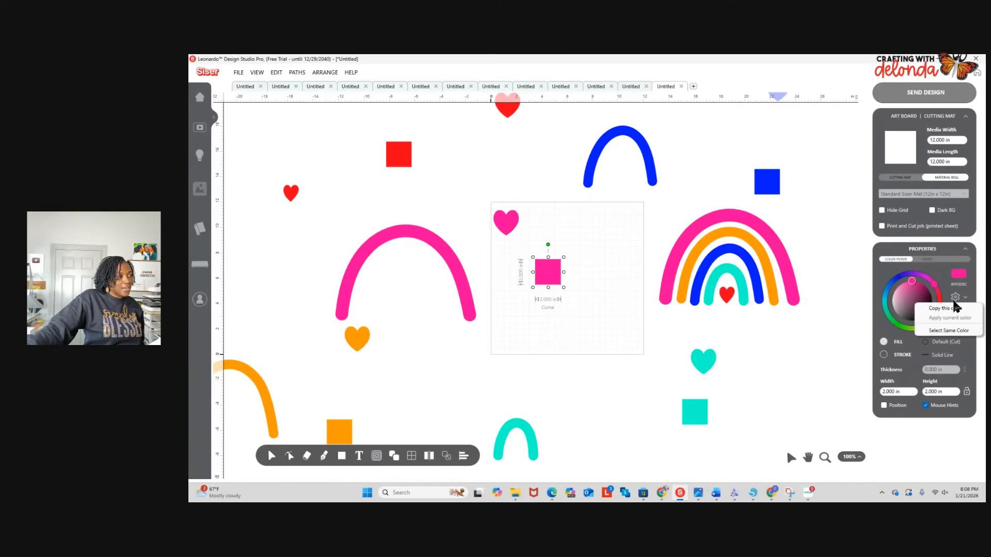
{"action": "left_click", "coordinate": [949, 333]}
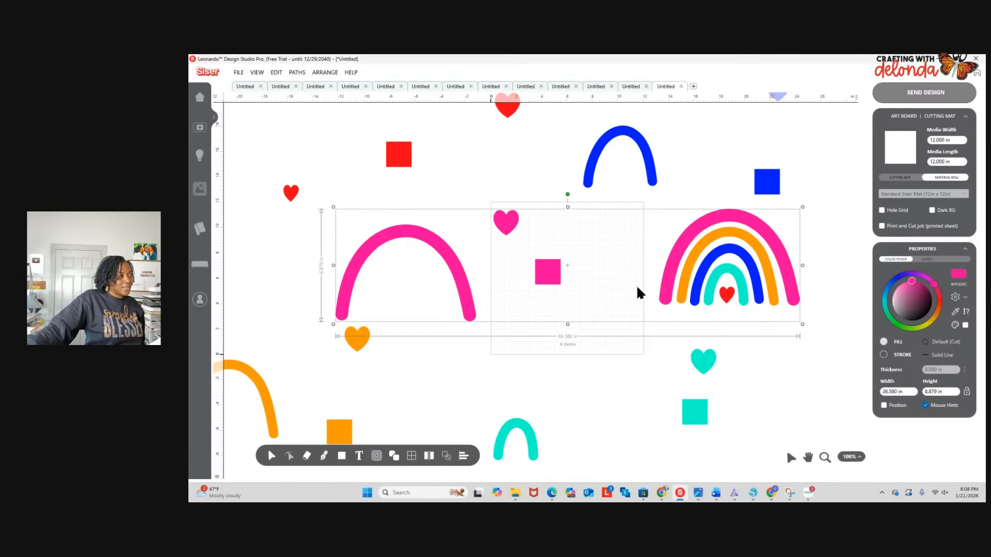
{"action": "left_click_drag", "start_coordinate": [553, 275], "coordinate": [583, 285]}
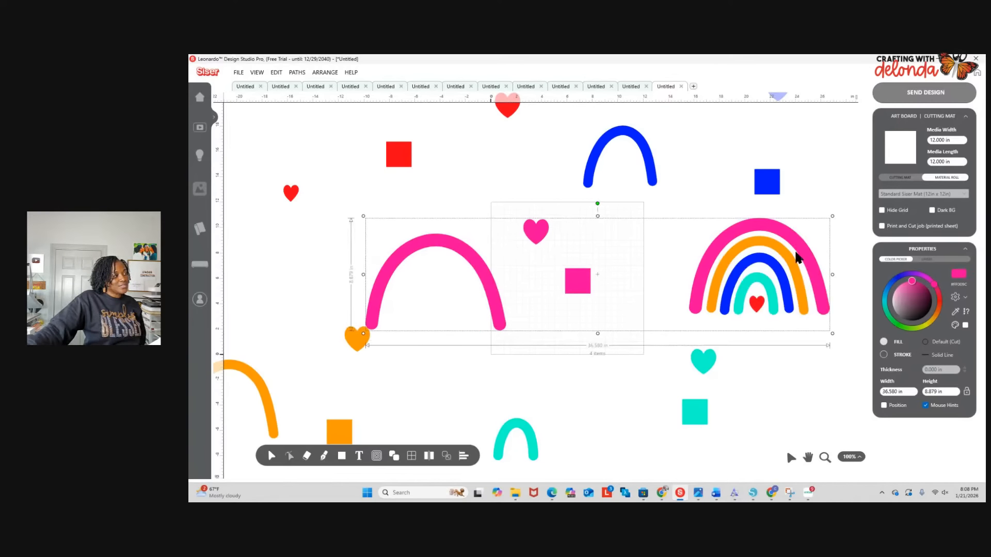
Ungroup the full rainbow beside the artboard and check that its blue arch can be selected on its own.
{"action": "right_click", "coordinate": [783, 292]}
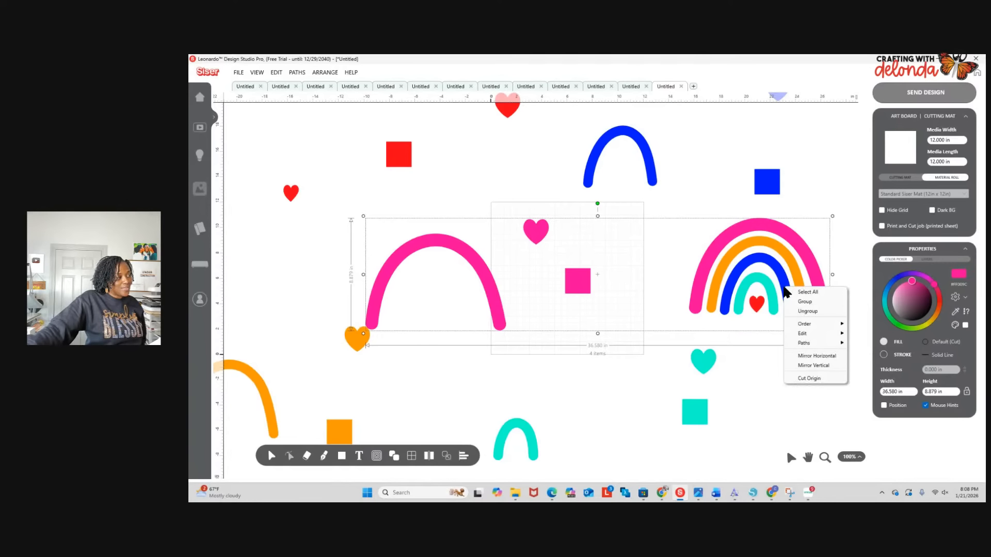
{"action": "left_click", "coordinate": [816, 310]}
{"action": "left_click", "coordinate": [798, 356]}
{"action": "left_click", "coordinate": [793, 296]}
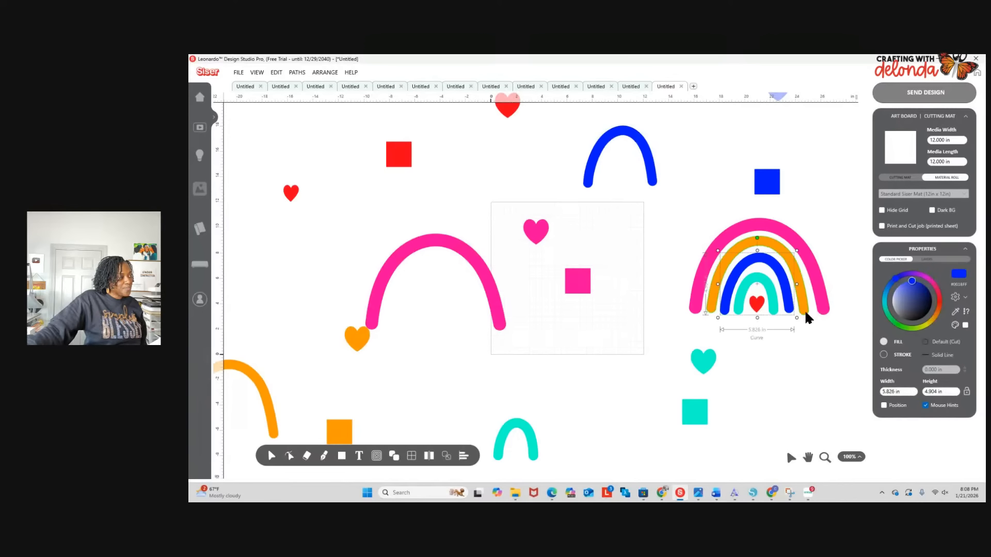
{"action": "left_click", "coordinate": [796, 355]}
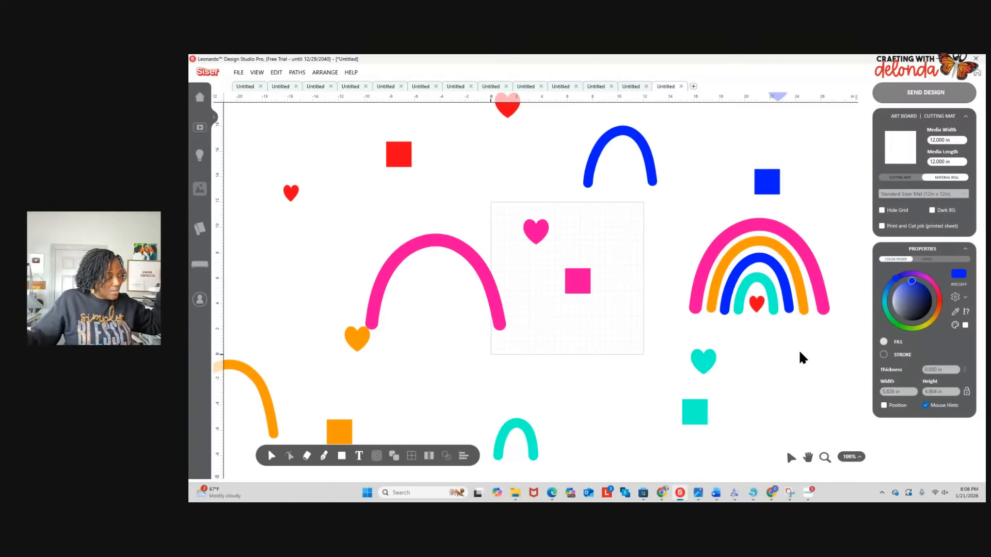
Create a new document and import MaleMedicalProfessionalTumblerWrap-Blank.png from the Downloads folder.
{"action": "left_click", "coordinate": [692, 86]}
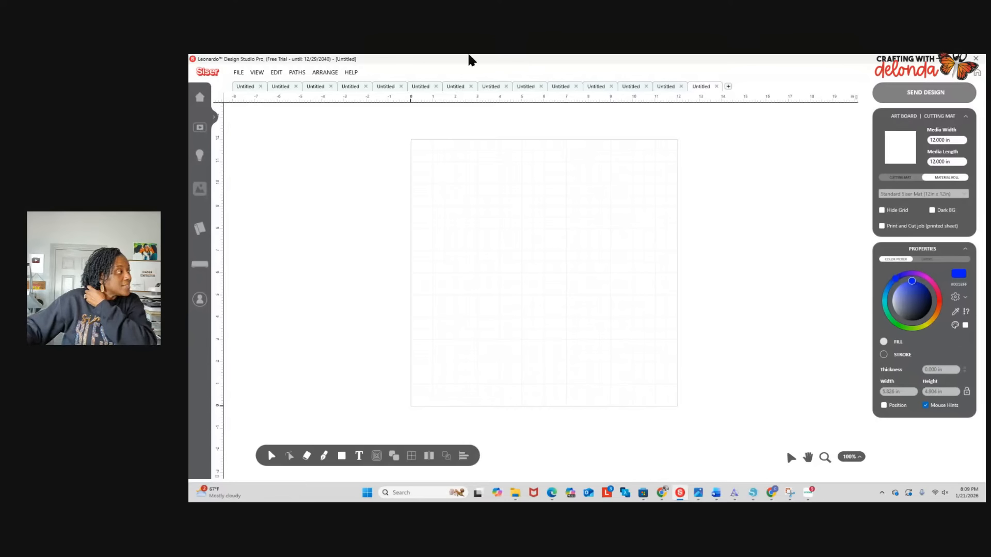
{"action": "left_click", "coordinate": [237, 73]}
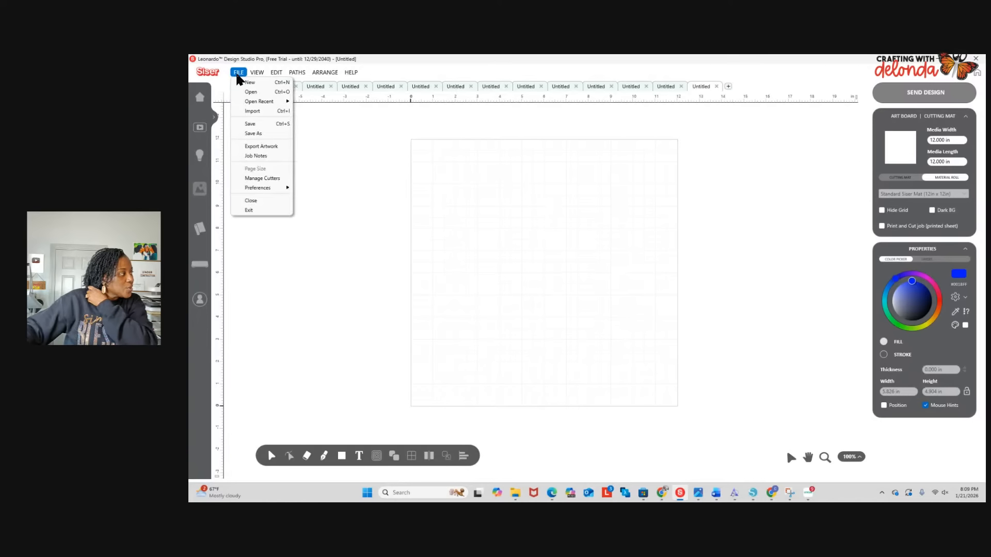
{"action": "left_click", "coordinate": [253, 108]}
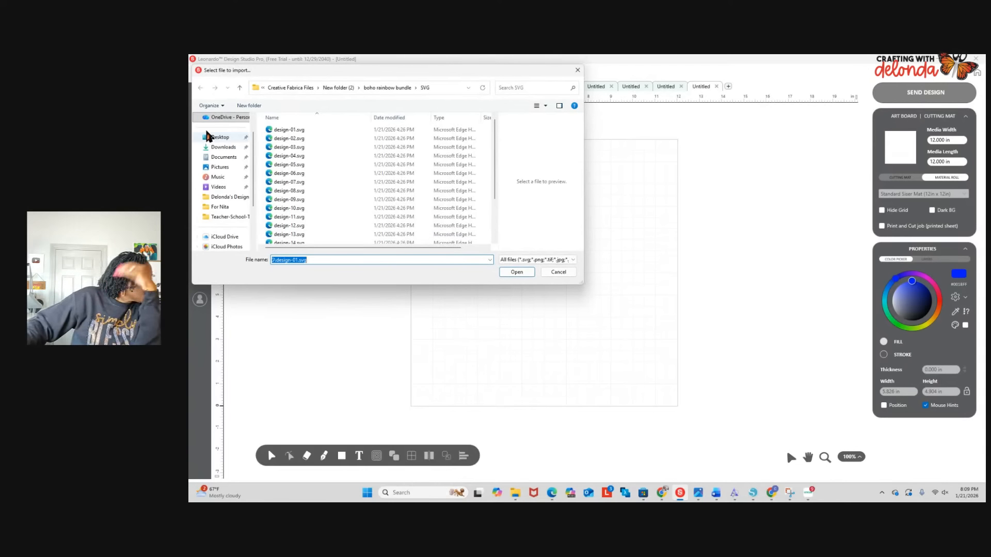
{"action": "left_click", "coordinate": [222, 147]}
{"action": "scroll", "coordinate": [289, 176], "scroll_direction": "down", "scroll_amount": 5}
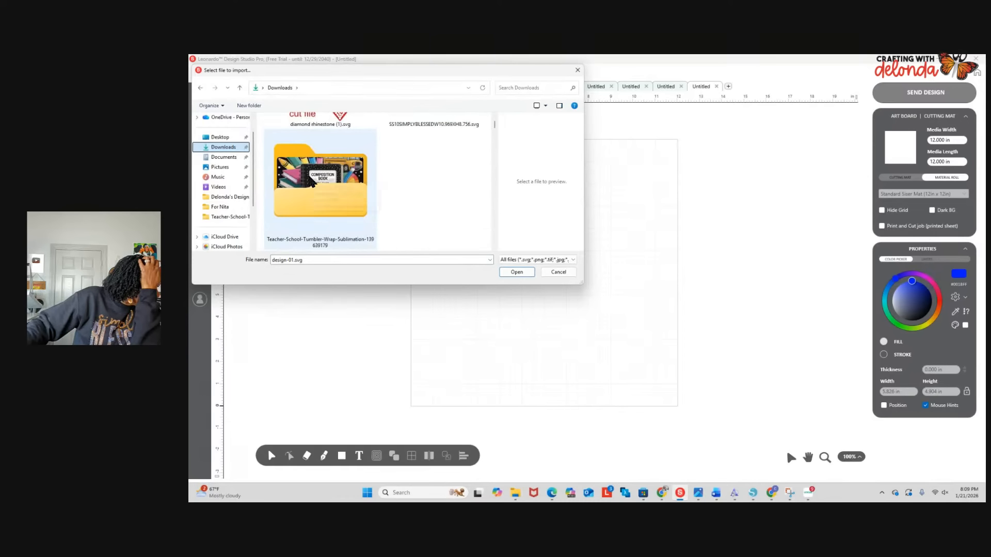
{"action": "scroll", "coordinate": [308, 179], "scroll_direction": "down", "scroll_amount": 8}
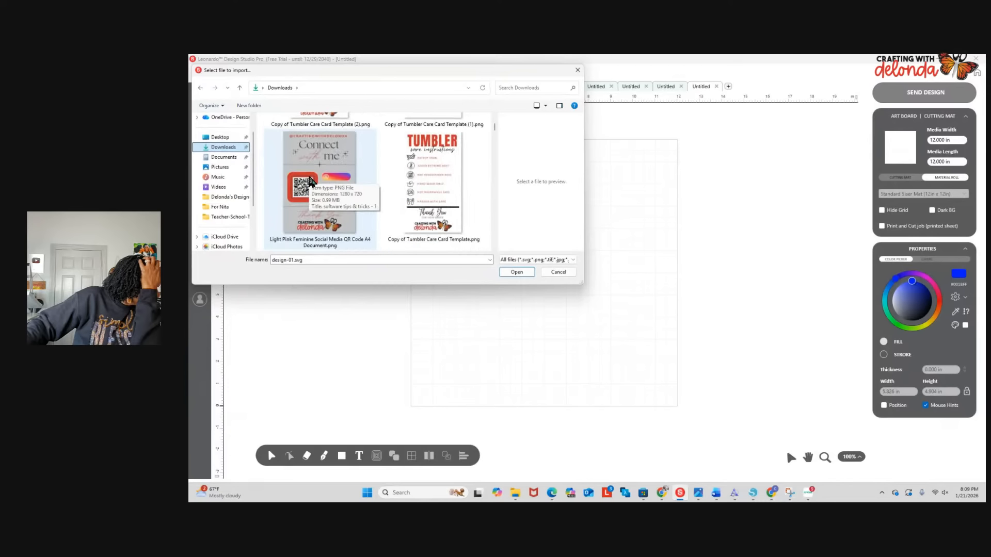
{"action": "scroll", "coordinate": [308, 175], "scroll_direction": "up", "scroll_amount": 3}
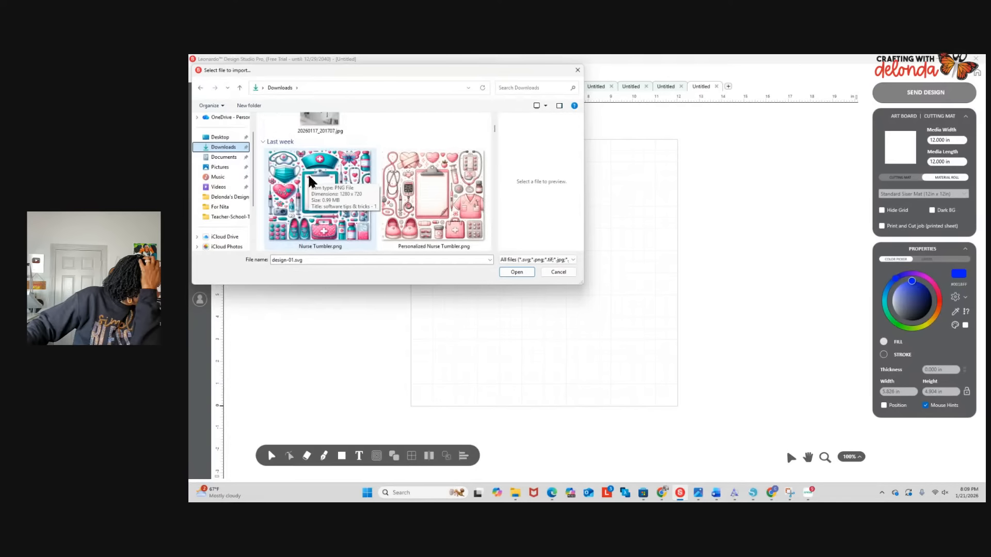
{"action": "scroll", "coordinate": [308, 176], "scroll_direction": "down", "scroll_amount": 2}
{"action": "left_click", "coordinate": [305, 181]}
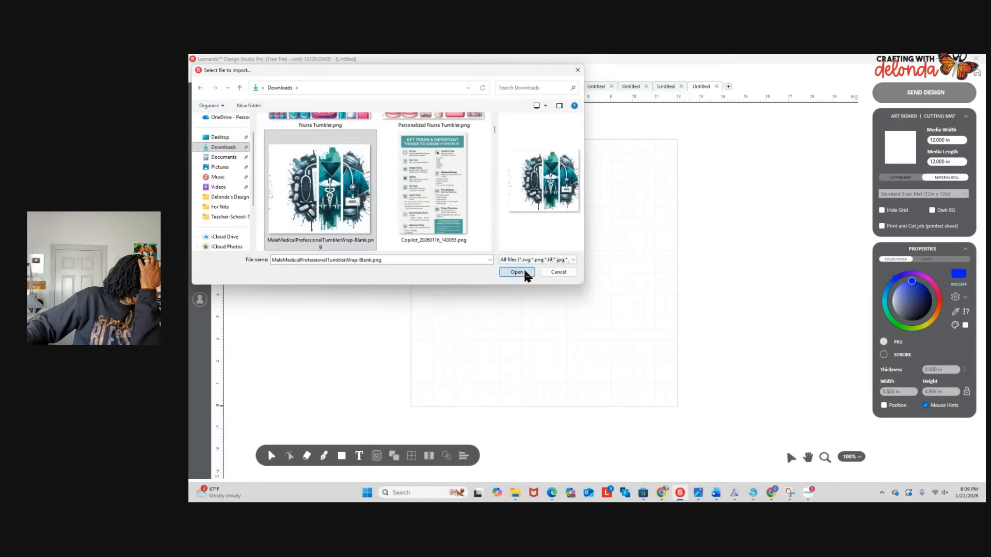
{"action": "left_click", "coordinate": [522, 270]}
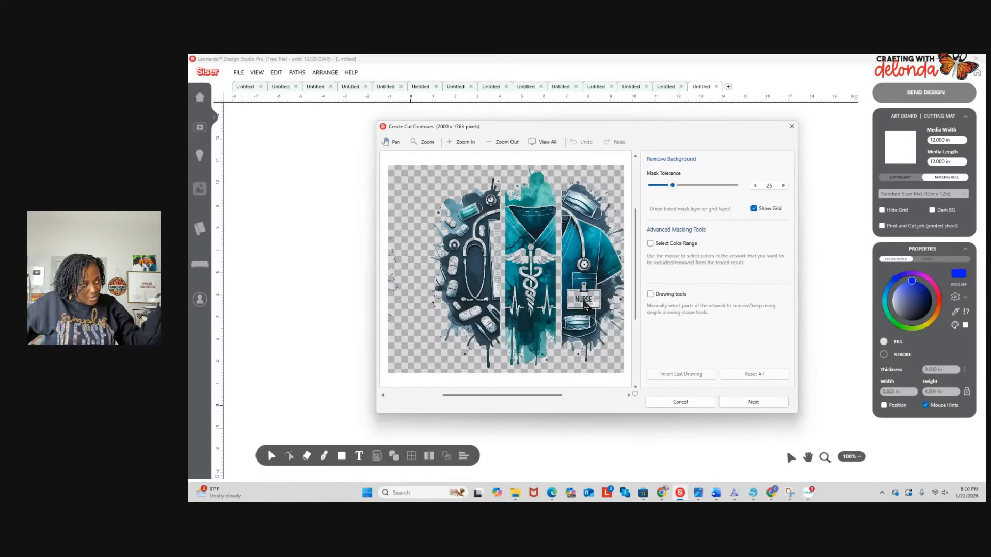
Erase the NURSE lettering on the badge with the Sketch drawing tool's Remove Brush and finish the cut contours with the offered settings.
{"action": "left_click", "coordinate": [649, 293]}
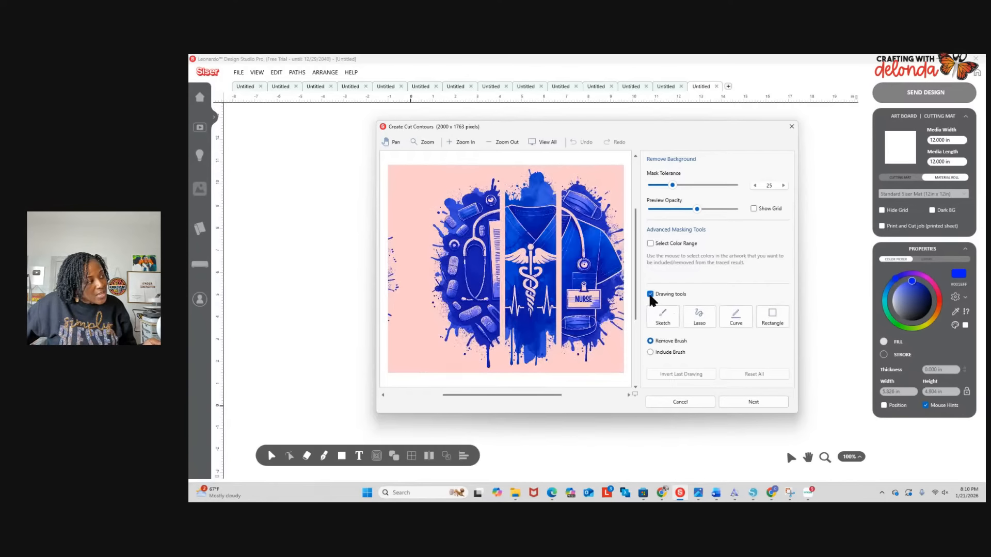
{"action": "left_click", "coordinate": [662, 321]}
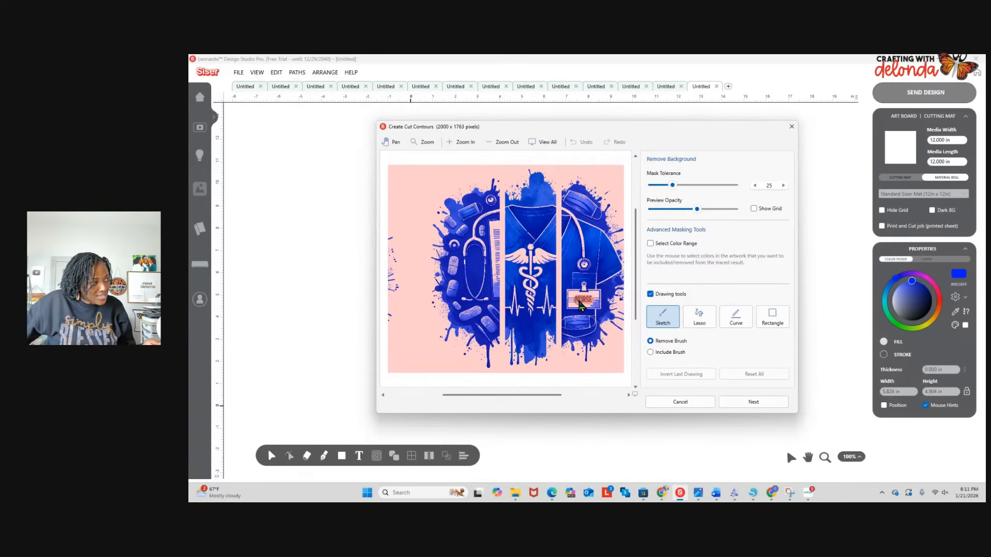
{"action": "left_click_drag", "start_coordinate": [589, 305], "coordinate": [573, 302]}
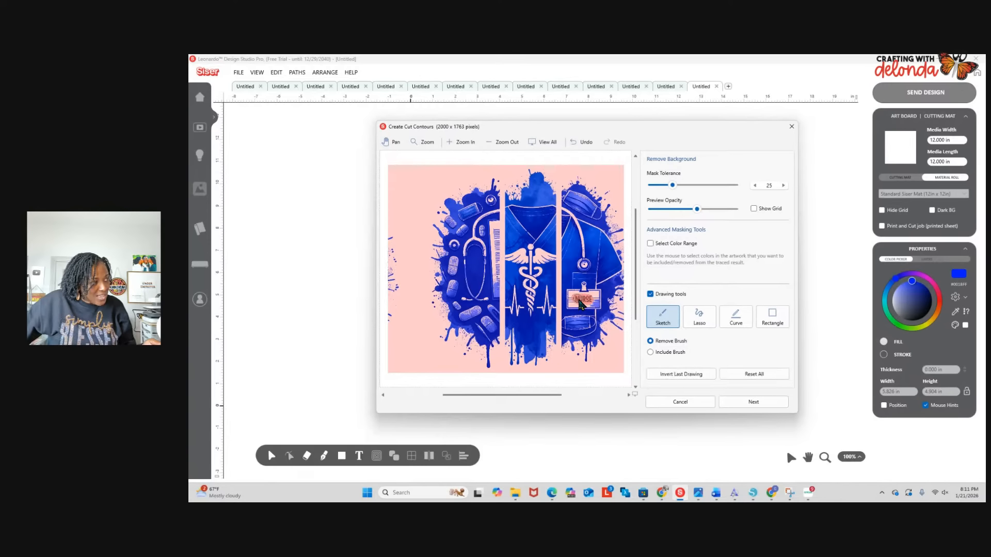
{"action": "left_click", "coordinate": [746, 403]}
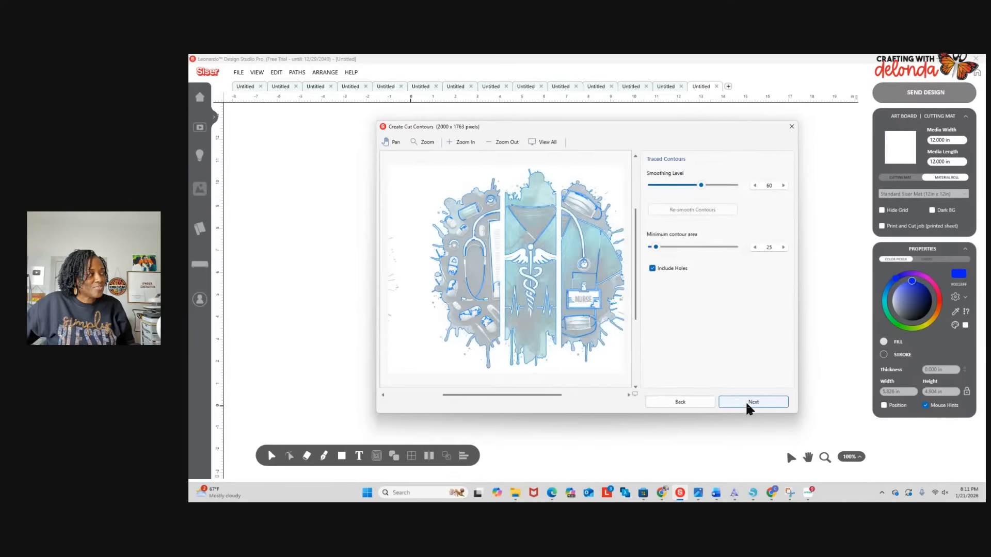
{"action": "left_click", "coordinate": [749, 402]}
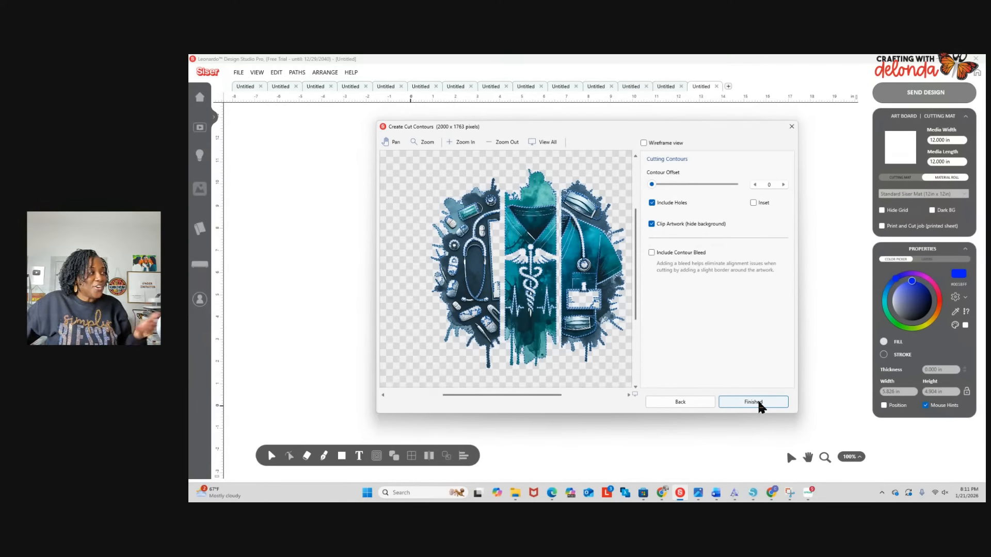
{"action": "left_click", "coordinate": [756, 403]}
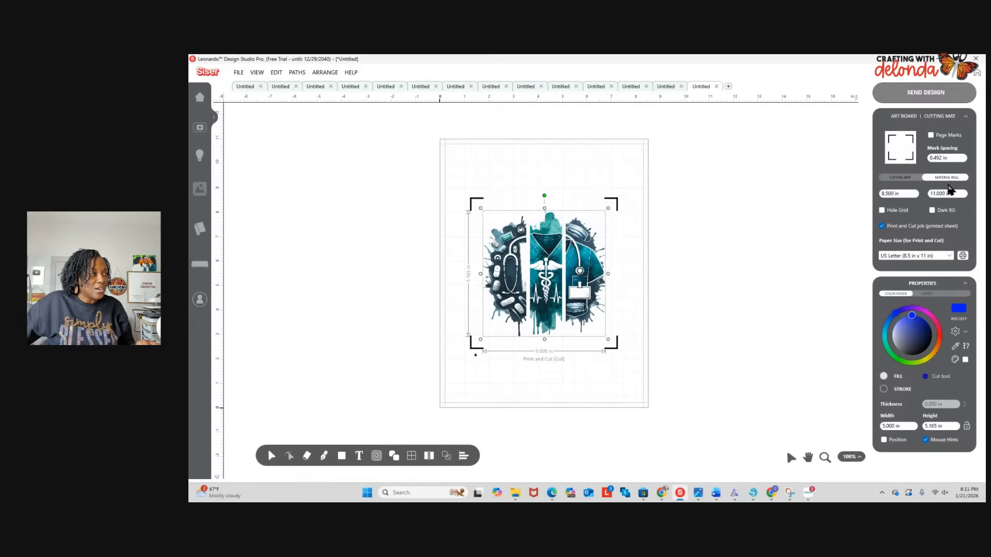
Set the print and cut page width to 15 in and enlarge the medical artwork to about 13.04 by 13.47 in.
{"action": "left_click_drag", "start_coordinate": [905, 196], "coordinate": [844, 201]}
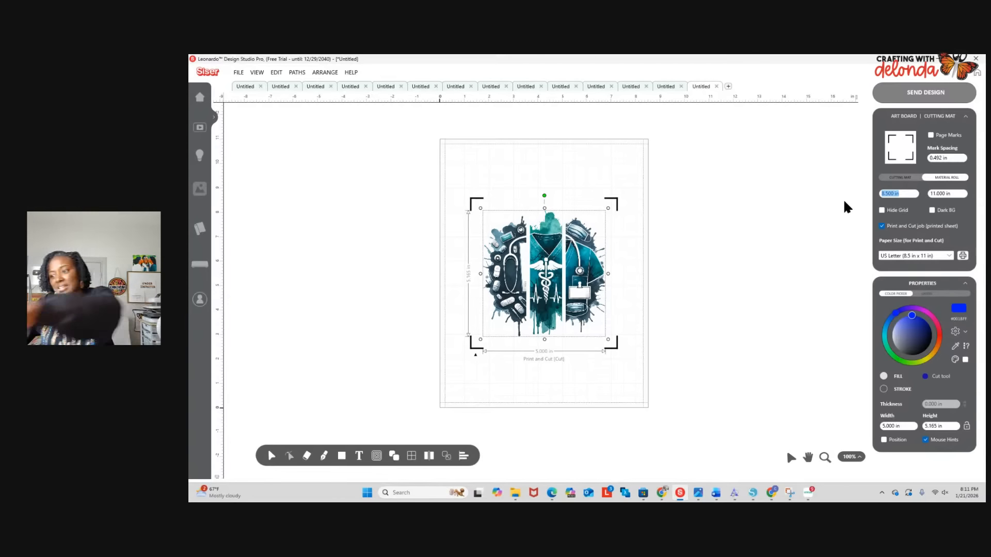
{"action": "type", "text": "15"}
{"action": "key", "text": "Return"}
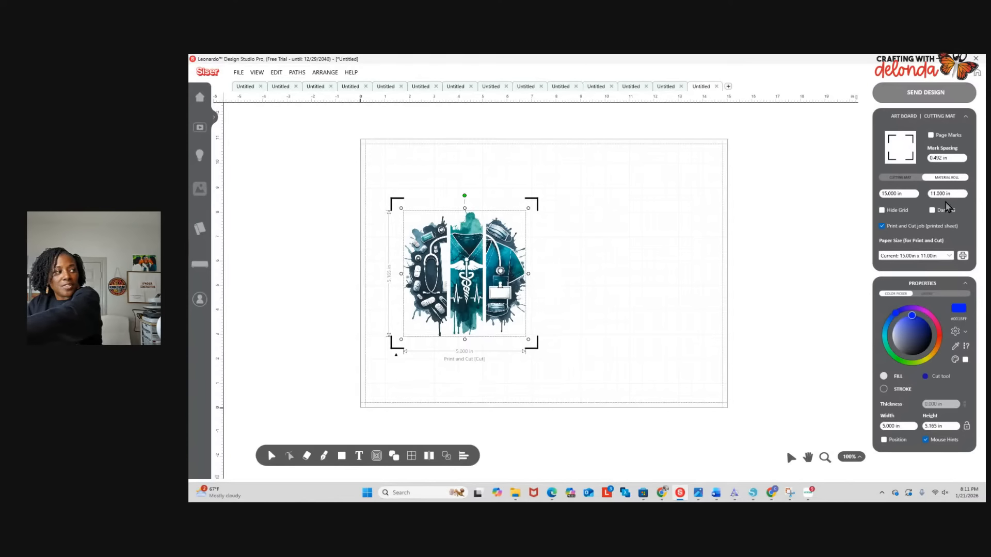
{"action": "left_click_drag", "start_coordinate": [528, 339], "coordinate": [569, 241]}
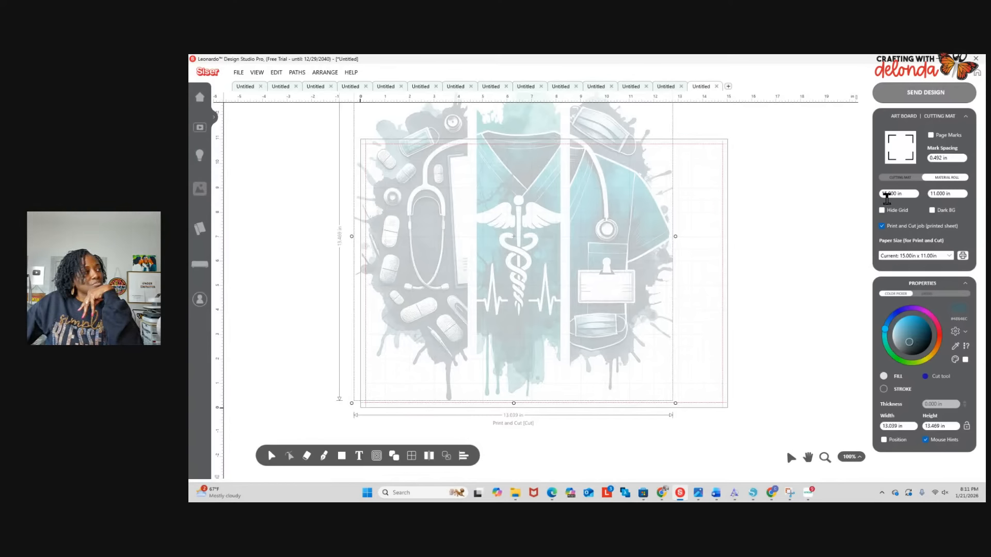
Set the page height to 15 in and move the enlarged artwork fully inside the page.
{"action": "triple_click", "coordinate": [955, 194]}
{"action": "type", "text": "1"}
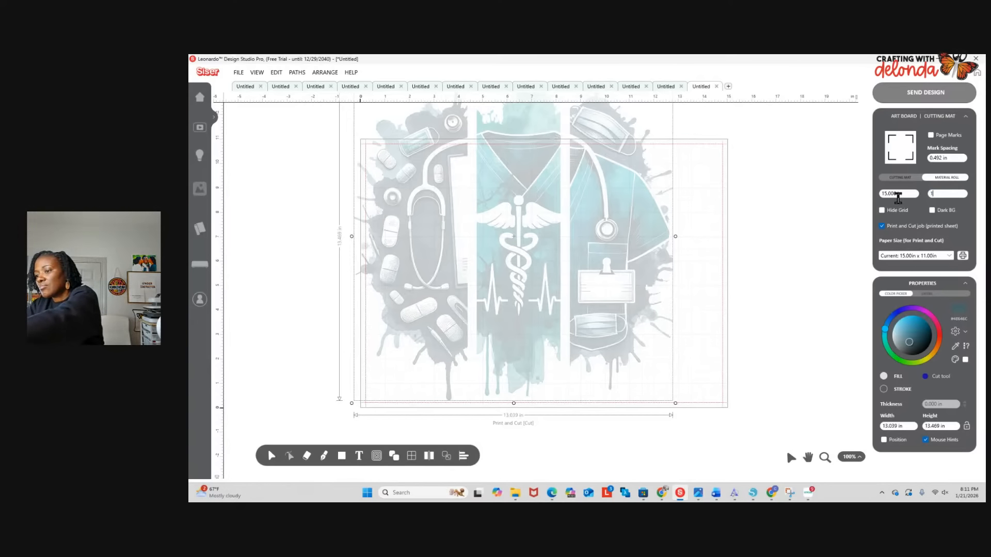
{"action": "type", "text": "5"}
{"action": "key", "text": "Return"}
{"action": "left_click_drag", "start_coordinate": [494, 188], "coordinate": [538, 280]}
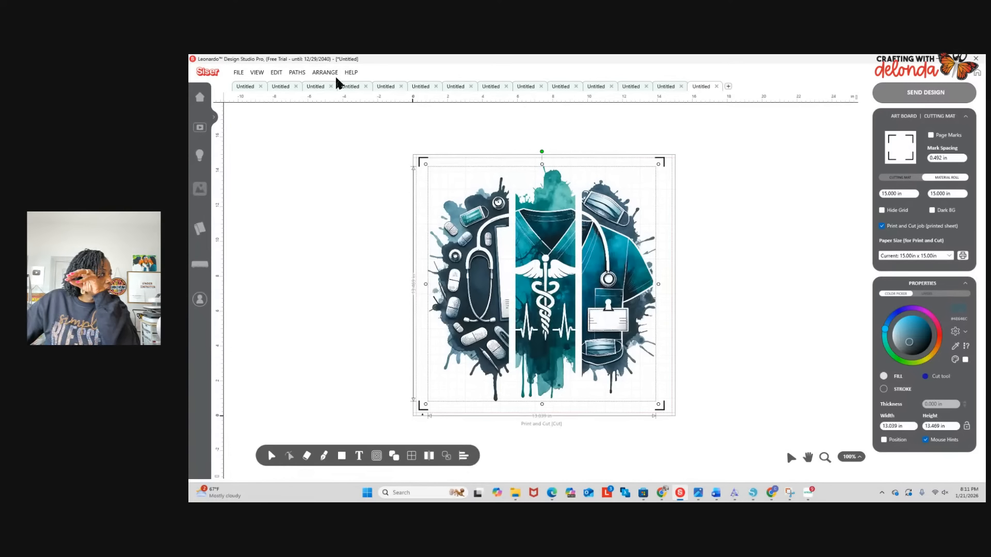
Add a text object with the badge owner's first name in the NBA Rockets font.
{"action": "key", "text": "ctrl+plus"}
{"action": "key", "text": "ctrl+plus"}
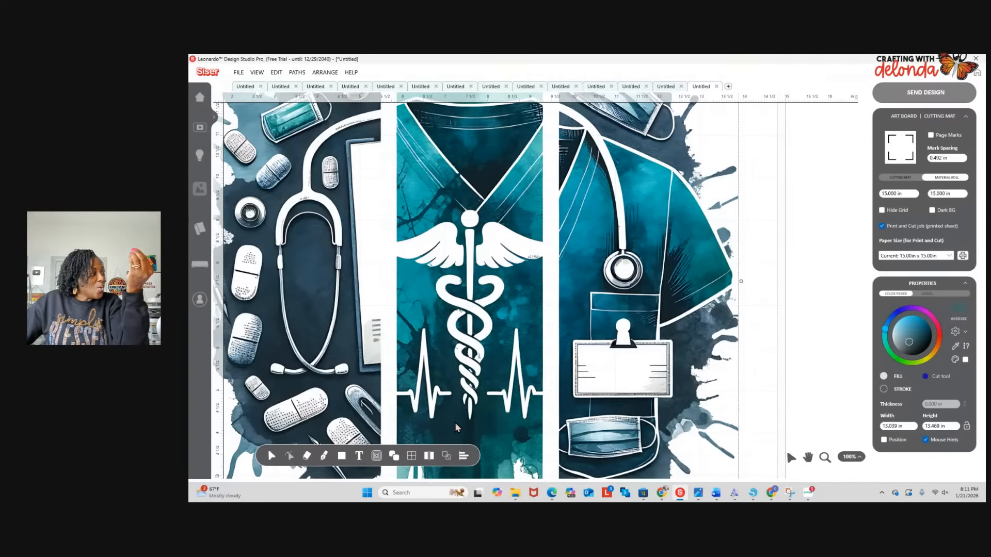
{"action": "mouse_move", "coordinate": [360, 461]}
{"action": "left_click", "coordinate": [365, 439]}
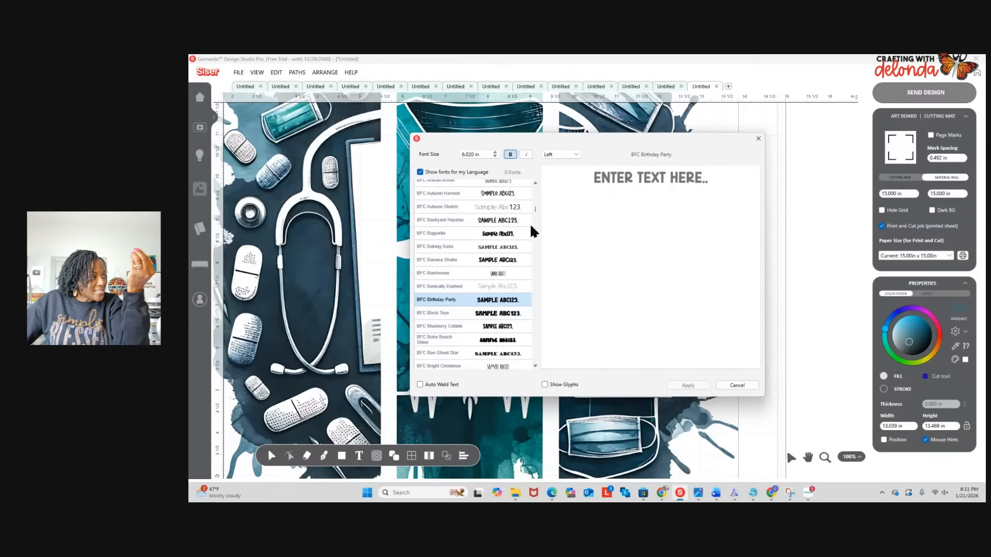
{"action": "left_click", "coordinate": [611, 183]}
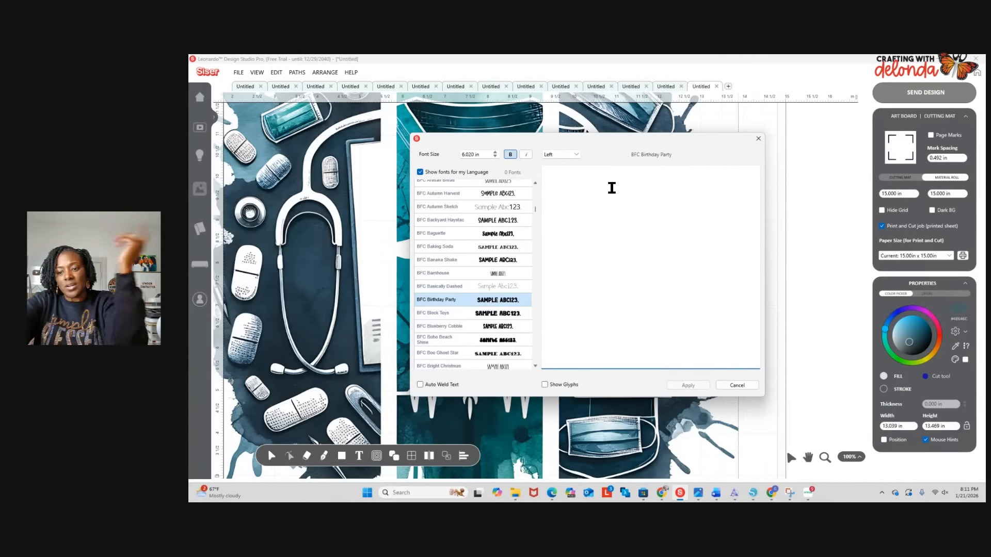
{"action": "type", "text": "KEN"}
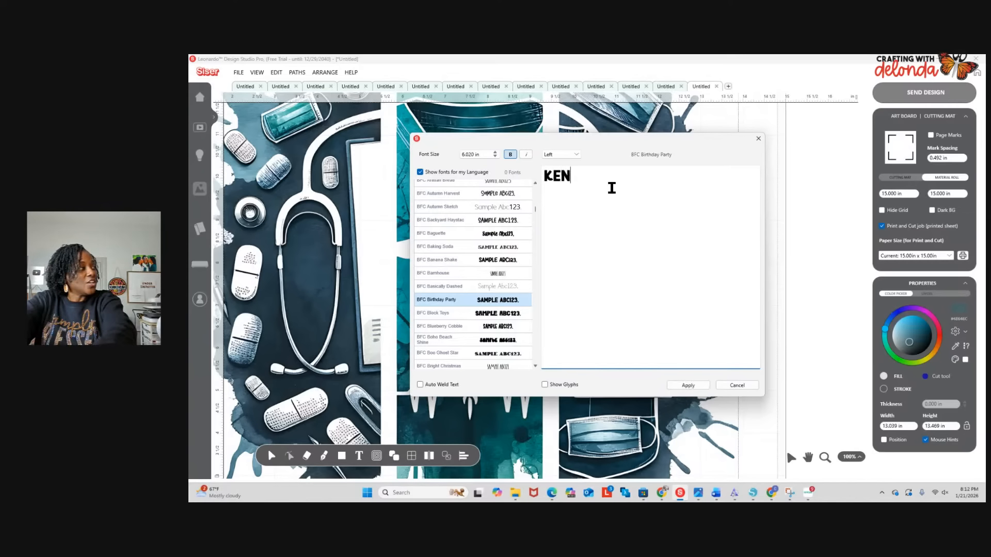
{"action": "type", "text": "DRICK"}
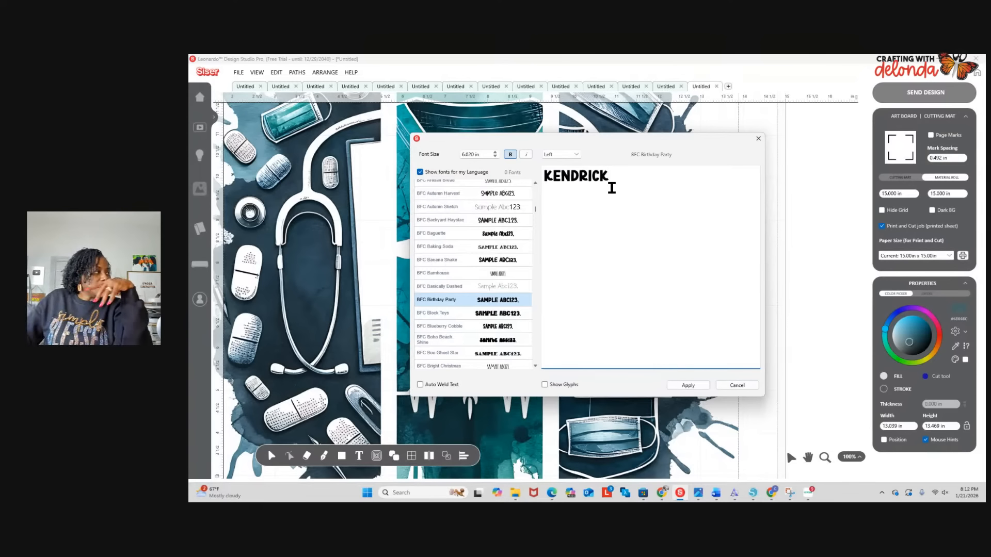
{"action": "left_click_drag", "start_coordinate": [535, 207], "coordinate": [538, 310]}
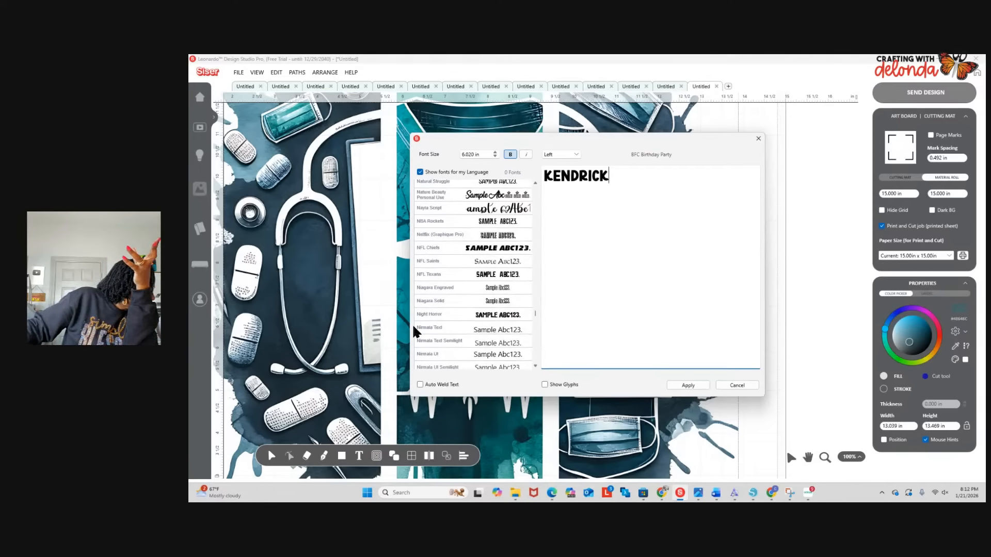
{"action": "left_click", "coordinate": [442, 221]}
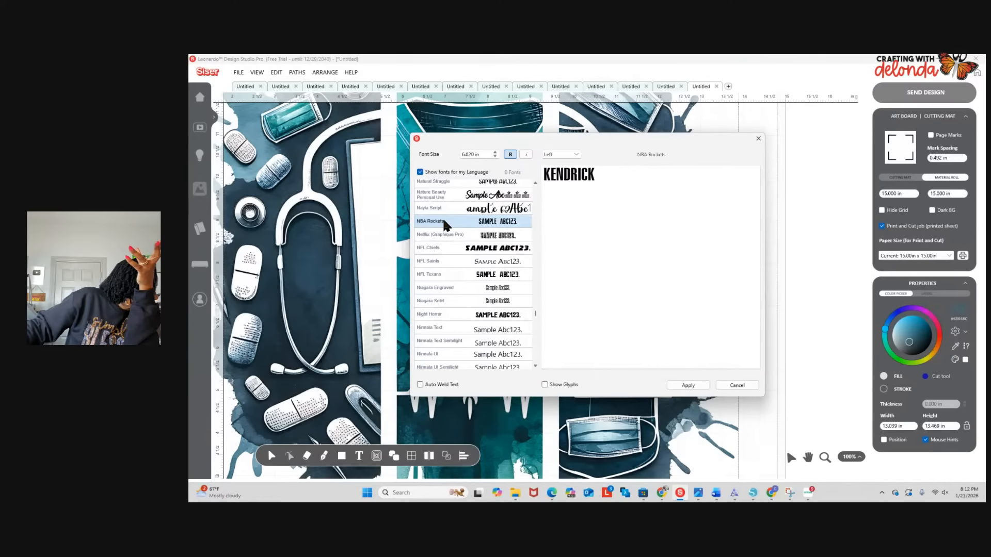
{"action": "left_click", "coordinate": [688, 385]}
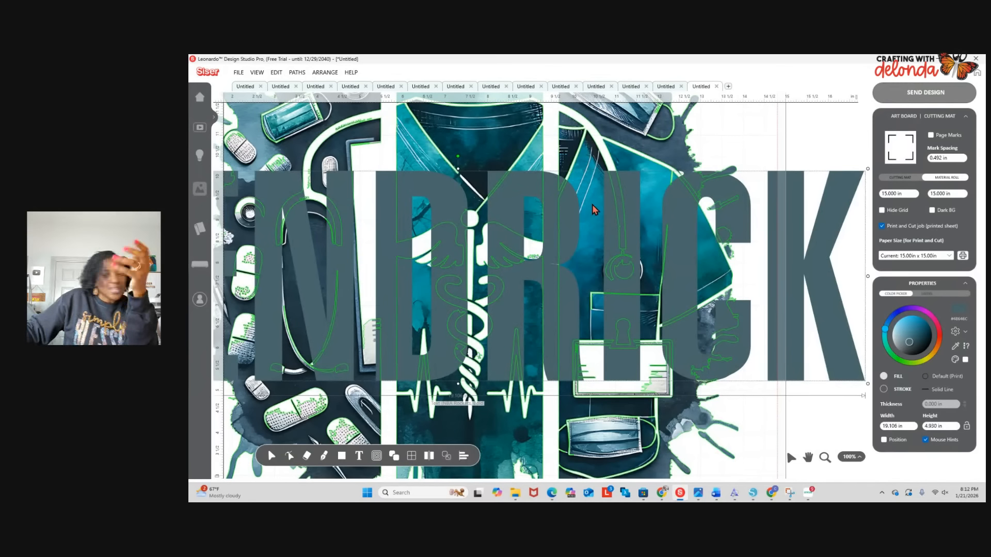
Shrink the name text to about 8.2 by 2.1 in and move it off the artwork to the right of the page.
{"action": "scroll", "coordinate": [592, 205], "scroll_direction": "down", "scroll_amount": 3}
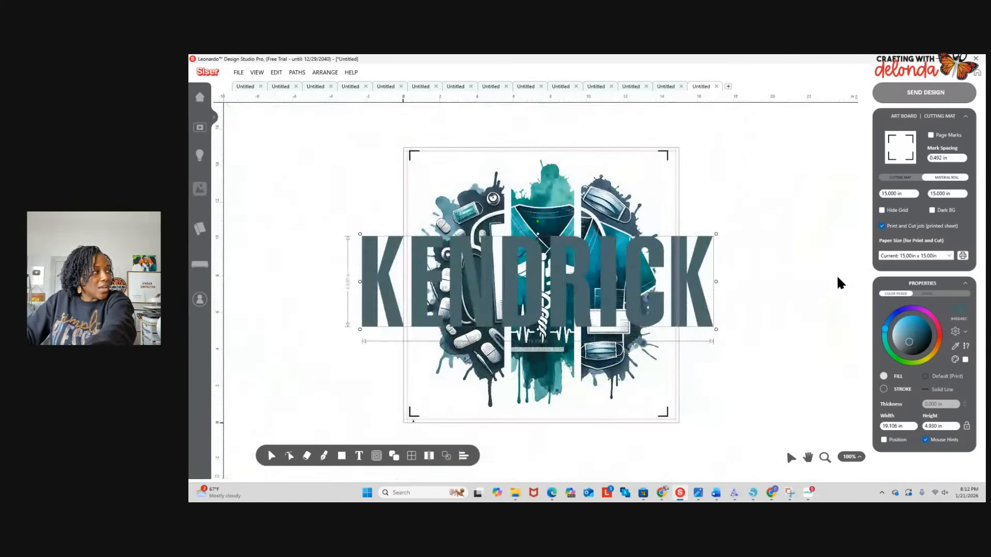
{"action": "left_click_drag", "start_coordinate": [702, 261], "coordinate": [645, 329]}
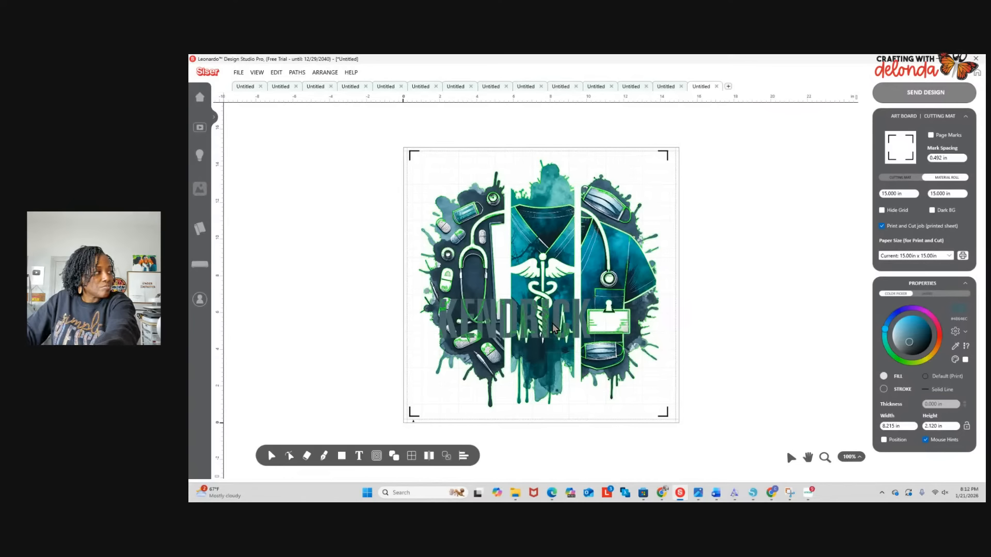
{"action": "left_click_drag", "start_coordinate": [553, 328], "coordinate": [516, 336]}
{"action": "left_click", "coordinate": [769, 271]}
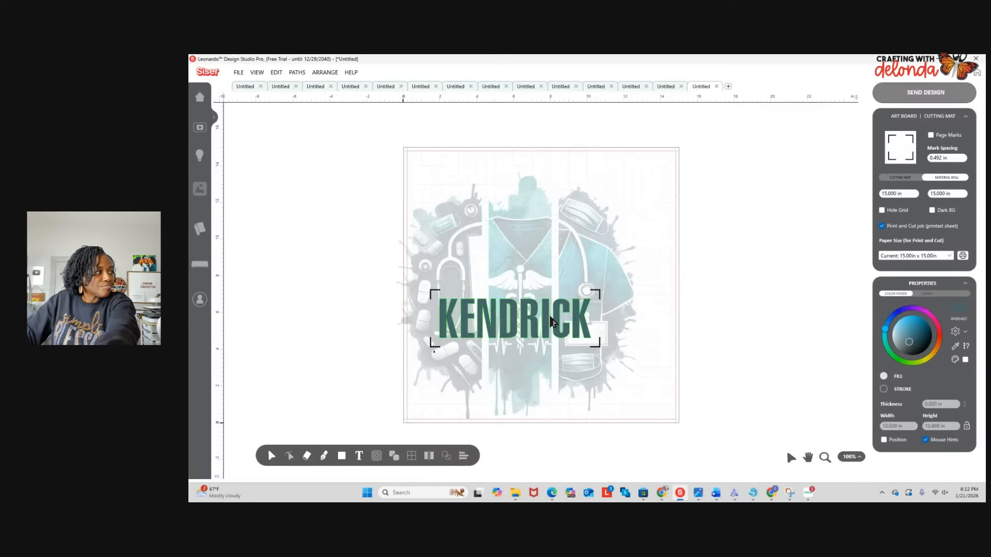
{"action": "left_click_drag", "start_coordinate": [589, 321], "coordinate": [826, 256]}
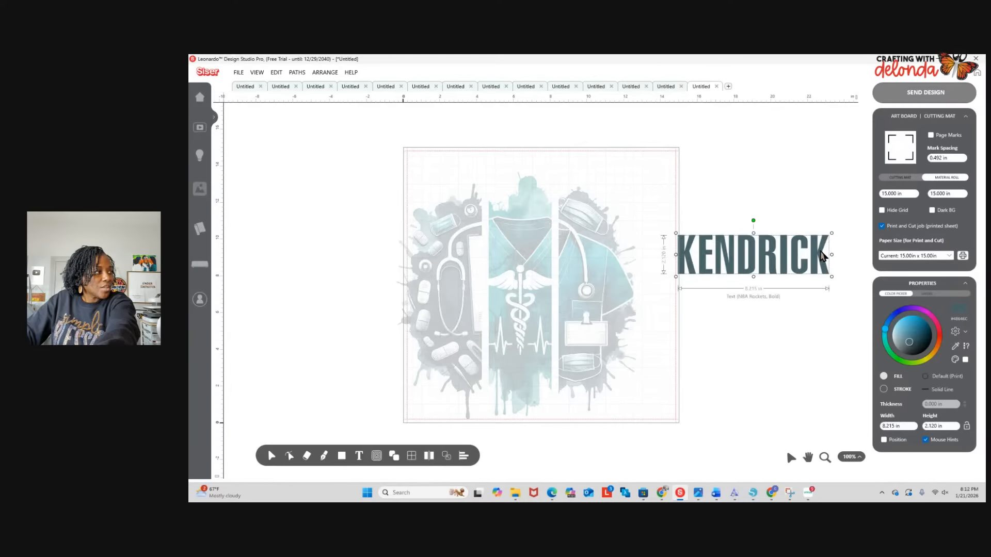
Change the name text's color to black (000000) and reduce it to about 4.28 by 1.1 in.
{"action": "left_click", "coordinate": [959, 310]}
{"action": "left_click", "coordinate": [569, 307]}
{"action": "left_click", "coordinate": [640, 344]}
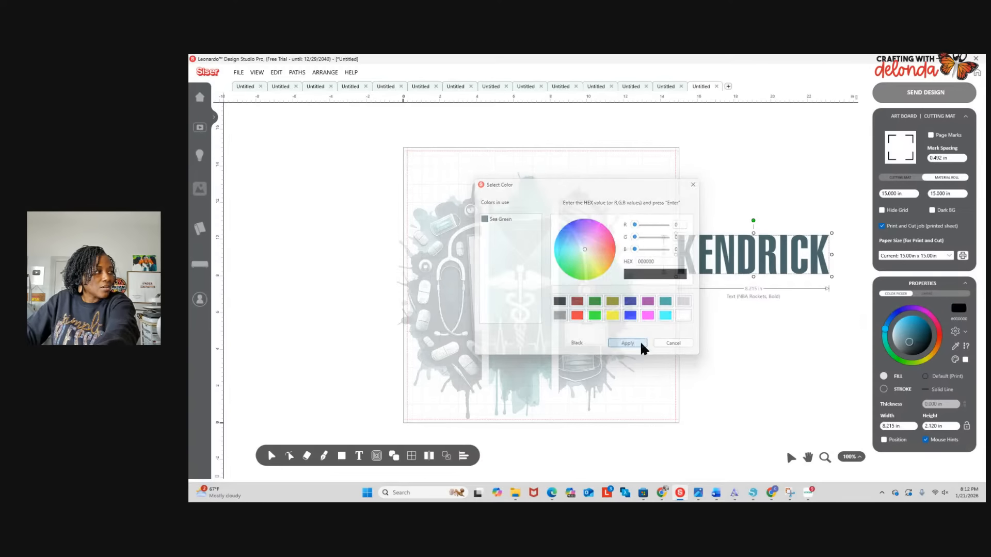
{"action": "left_click_drag", "start_coordinate": [830, 277], "coordinate": [756, 272]}
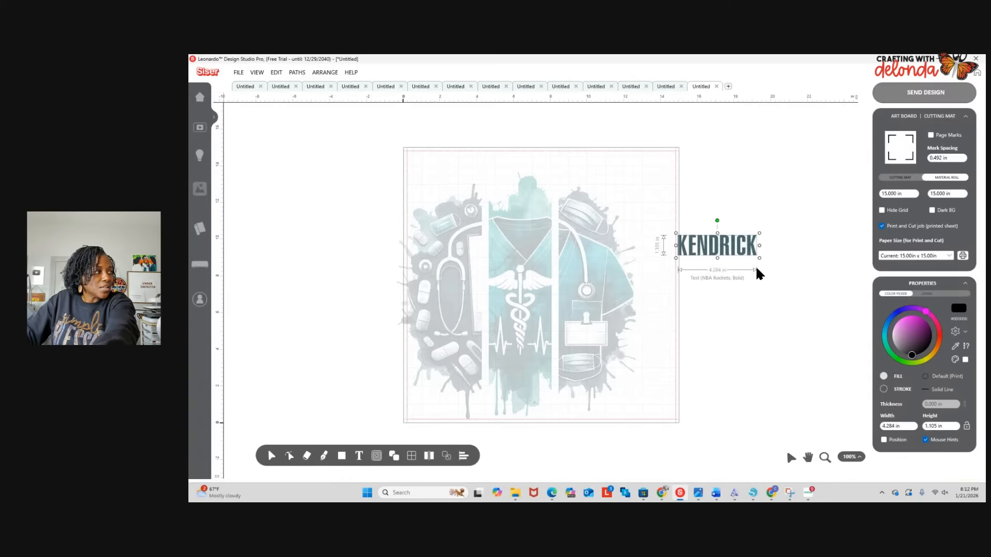
Move the artwork back inside the page and fit the name text onto the blank badge at about 1.78 in wide.
{"action": "left_click", "coordinate": [563, 310]}
{"action": "left_click_drag", "start_coordinate": [562, 309], "coordinate": [589, 298]}
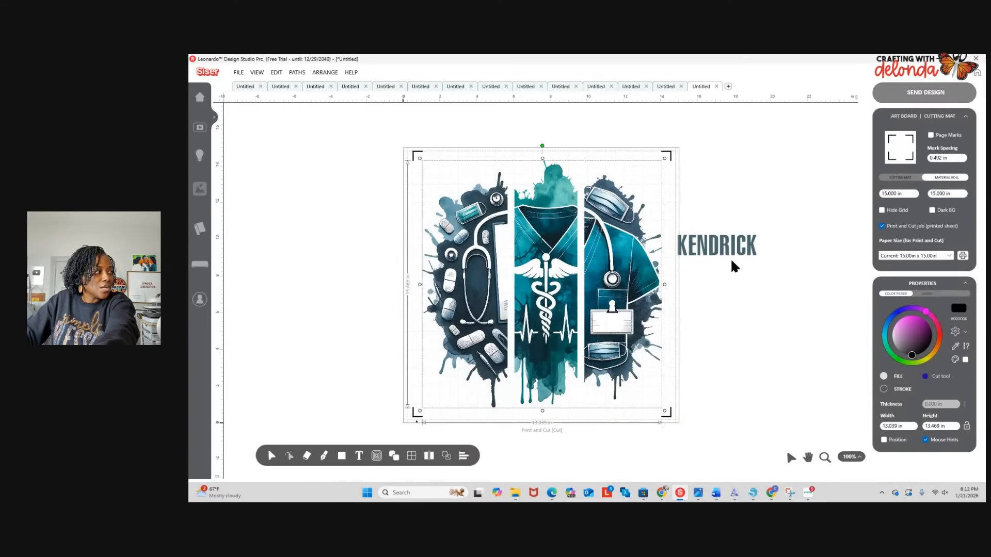
{"action": "left_click_drag", "start_coordinate": [730, 259], "coordinate": [611, 314]}
{"action": "left_click", "coordinate": [610, 332]}
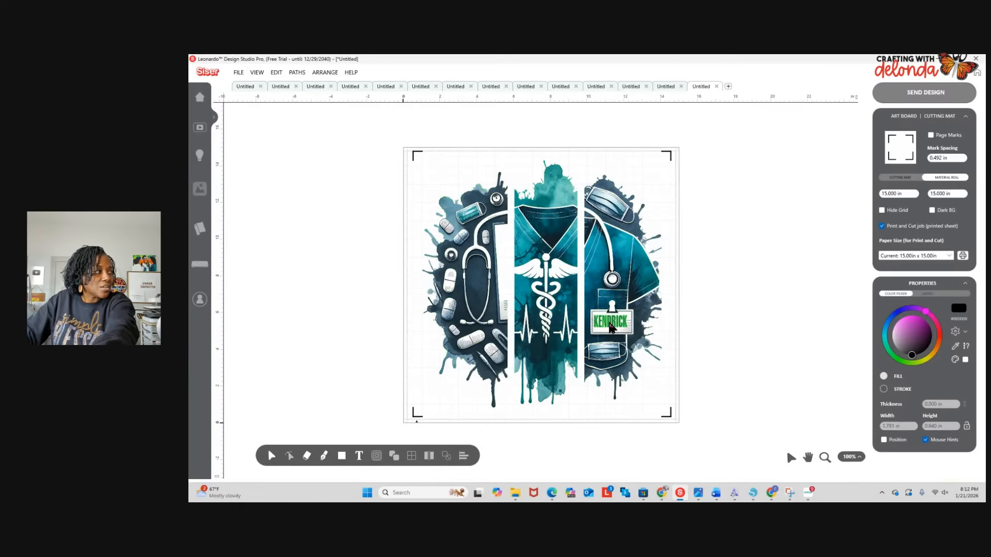
Add a copy of the badge name text and place it outside the page, to the right of the artwork.
{"action": "left_click", "coordinate": [610, 328]}
{"action": "left_click", "coordinate": [728, 325]}
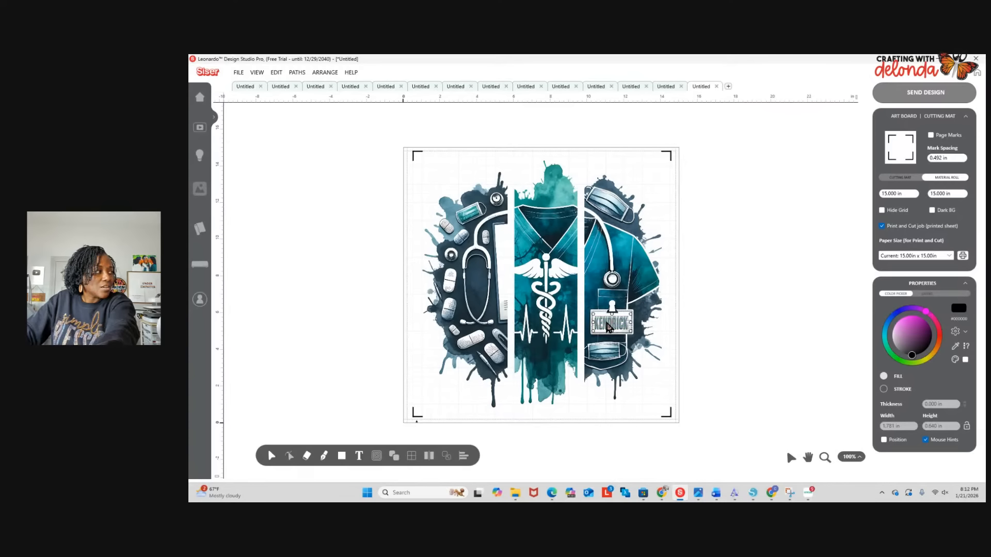
{"action": "left_click", "coordinate": [608, 328]}
{"action": "scroll", "coordinate": [697, 355], "scroll_direction": "up", "scroll_amount": 4}
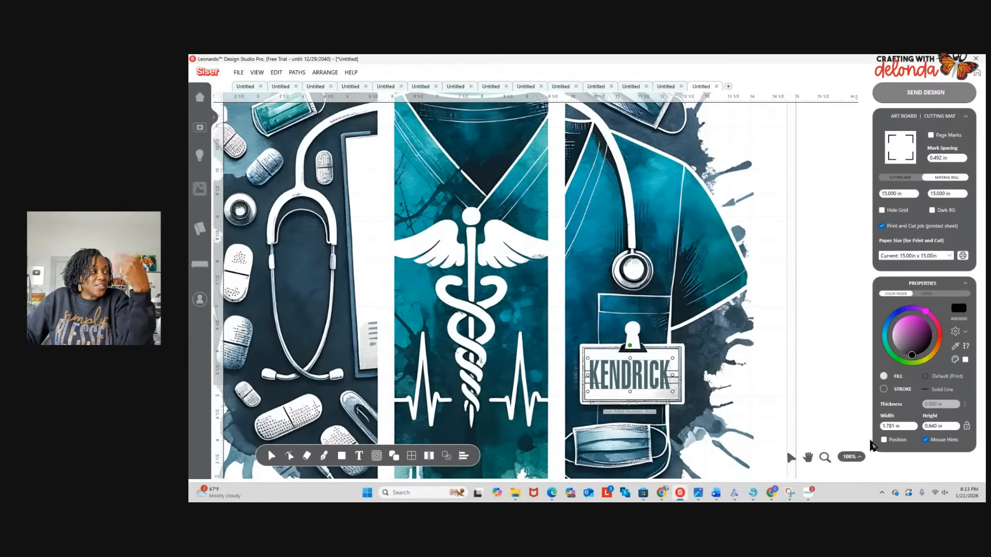
{"action": "right_click", "coordinate": [640, 383]}
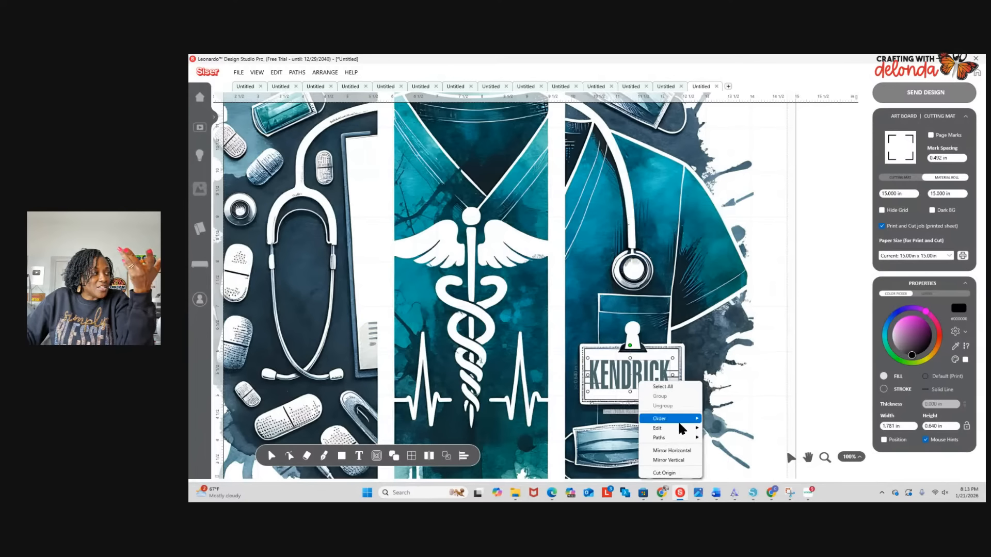
{"action": "mouse_move", "coordinate": [676, 431]}
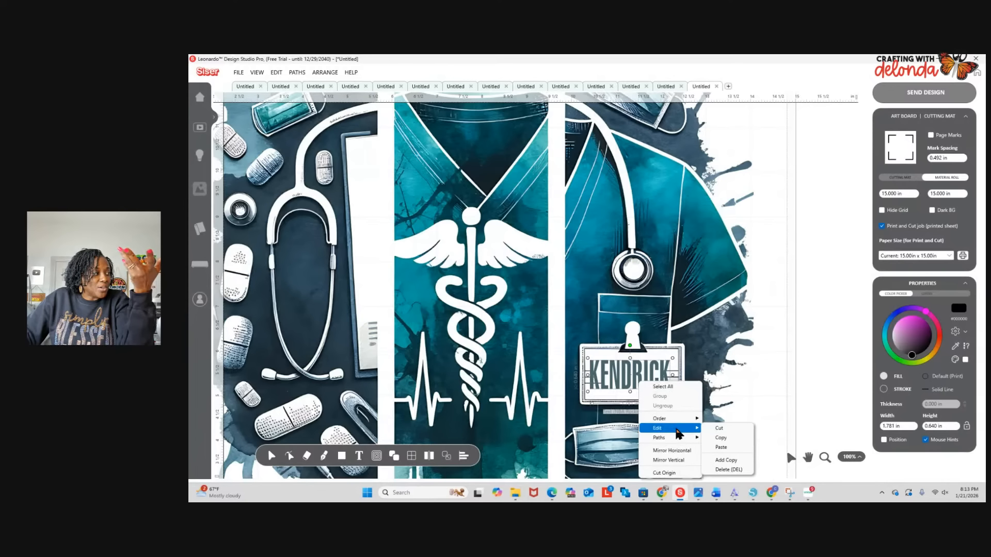
{"action": "left_click", "coordinate": [728, 463]}
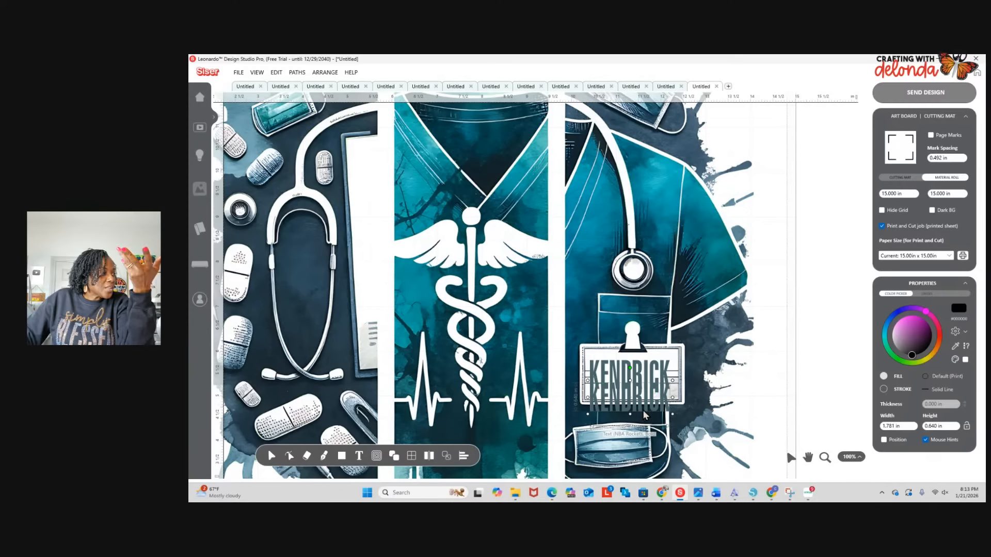
{"action": "left_click_drag", "start_coordinate": [644, 415], "coordinate": [831, 376]}
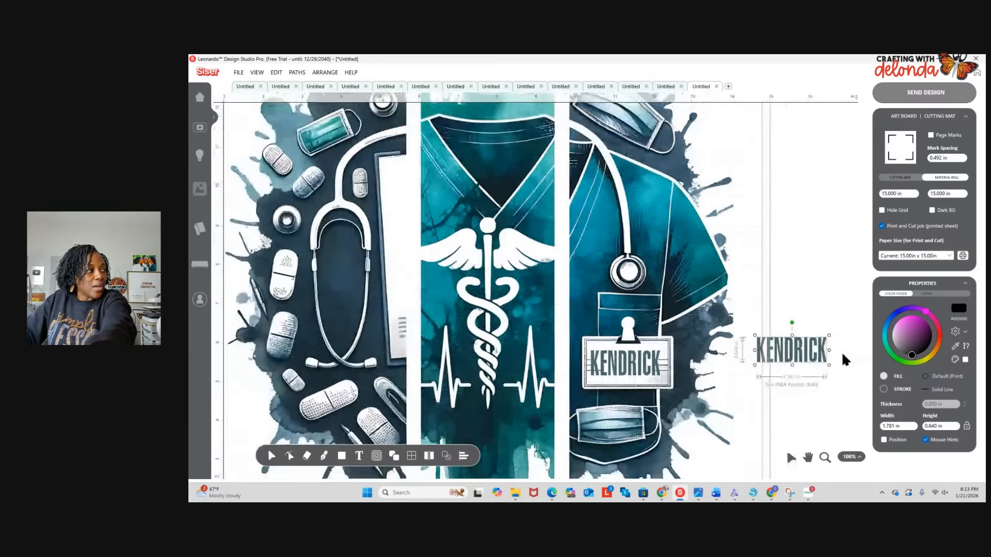
{"action": "scroll", "coordinate": [843, 358], "scroll_direction": "down", "scroll_amount": 6}
{"action": "left_click_drag", "start_coordinate": [695, 312], "coordinate": [741, 308]}
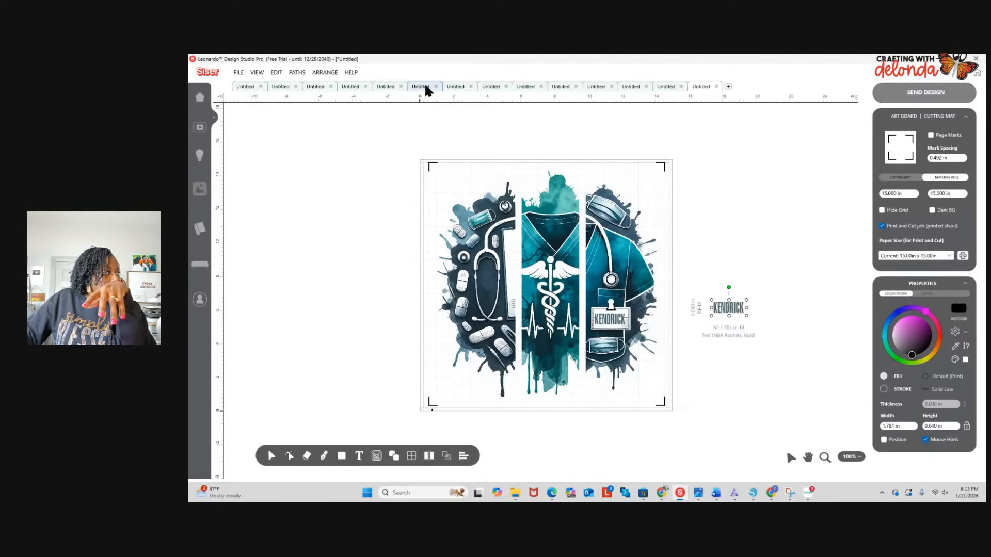
Rotate the copied name text in 90-degree turns until it reads vertically from bottom to top.
{"action": "left_click", "coordinate": [333, 73]}
{"action": "left_click", "coordinate": [337, 83]}
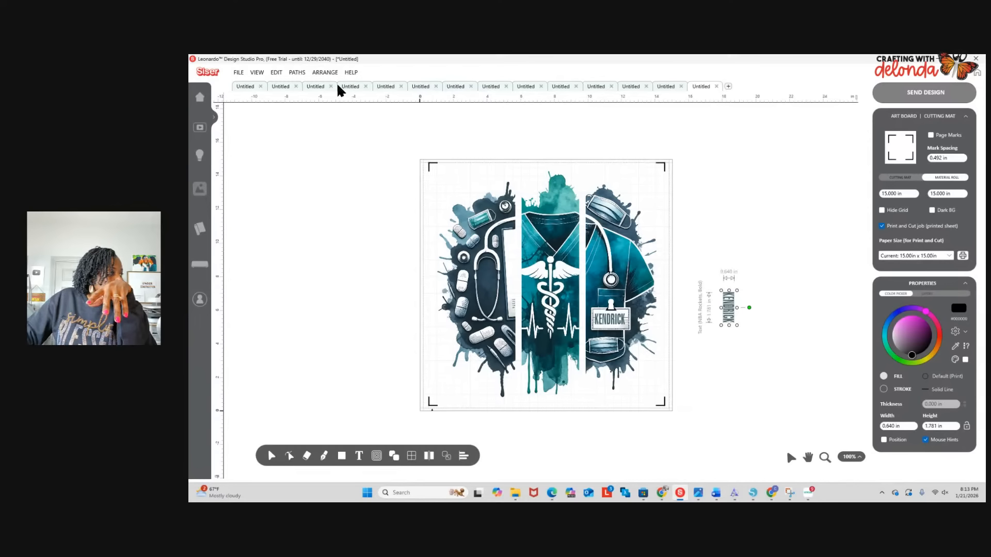
{"action": "left_click", "coordinate": [330, 73]}
{"action": "left_click", "coordinate": [331, 82]}
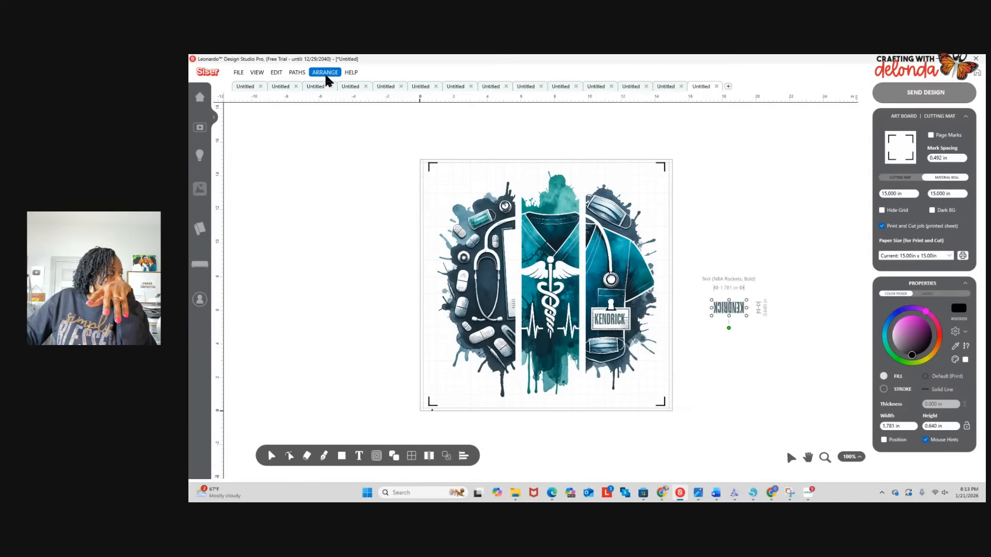
{"action": "left_click", "coordinate": [329, 74]}
{"action": "left_click", "coordinate": [326, 91]}
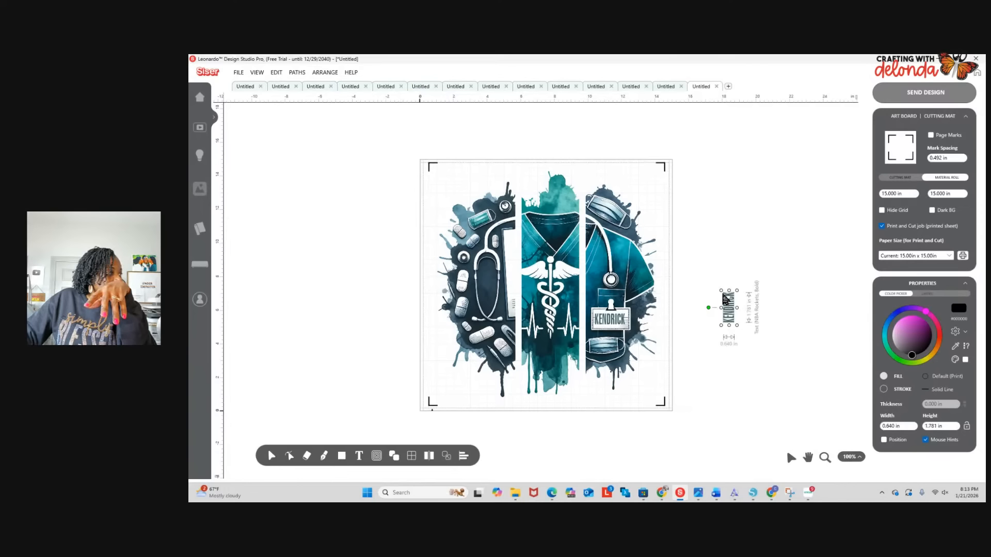
Enlarge the vertical name to about 3.05 by 10.12 in and move it clear of the artwork's left side.
{"action": "left_click_drag", "start_coordinate": [721, 290], "coordinate": [651, 211]}
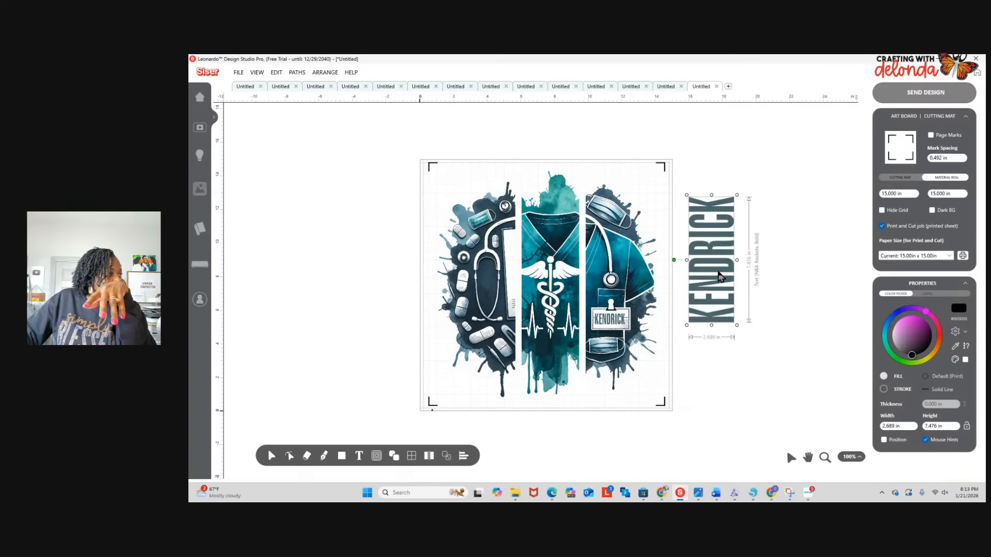
{"action": "left_click_drag", "start_coordinate": [718, 272], "coordinate": [419, 298]}
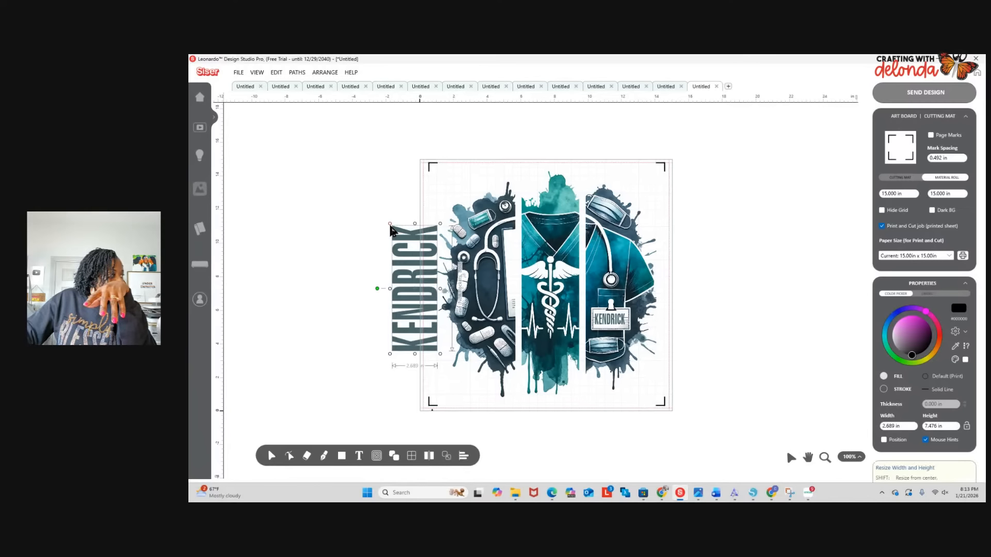
{"action": "left_click_drag", "start_coordinate": [389, 223], "coordinate": [412, 198]}
{"action": "left_click_drag", "start_coordinate": [412, 358], "coordinate": [412, 374]}
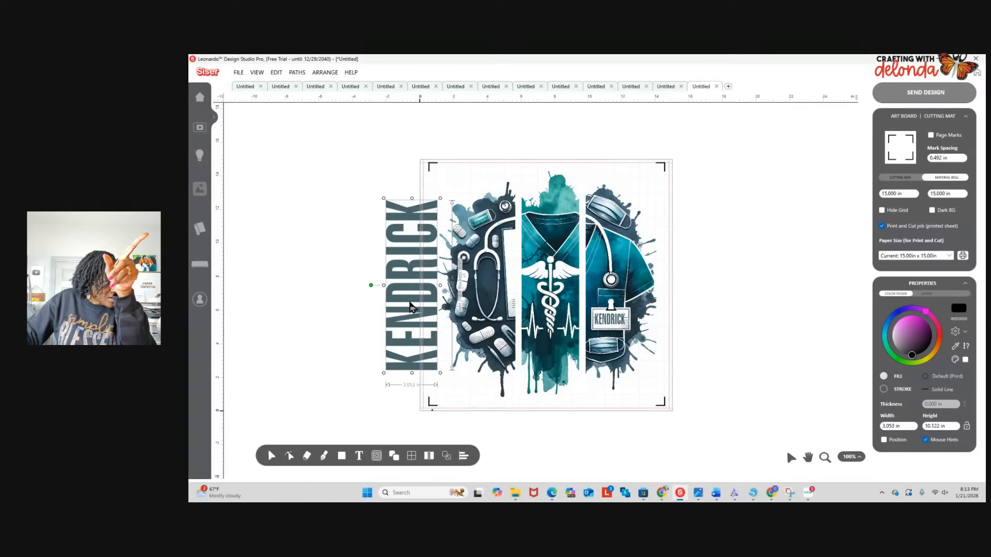
{"action": "left_click_drag", "start_coordinate": [400, 279], "coordinate": [302, 291]}
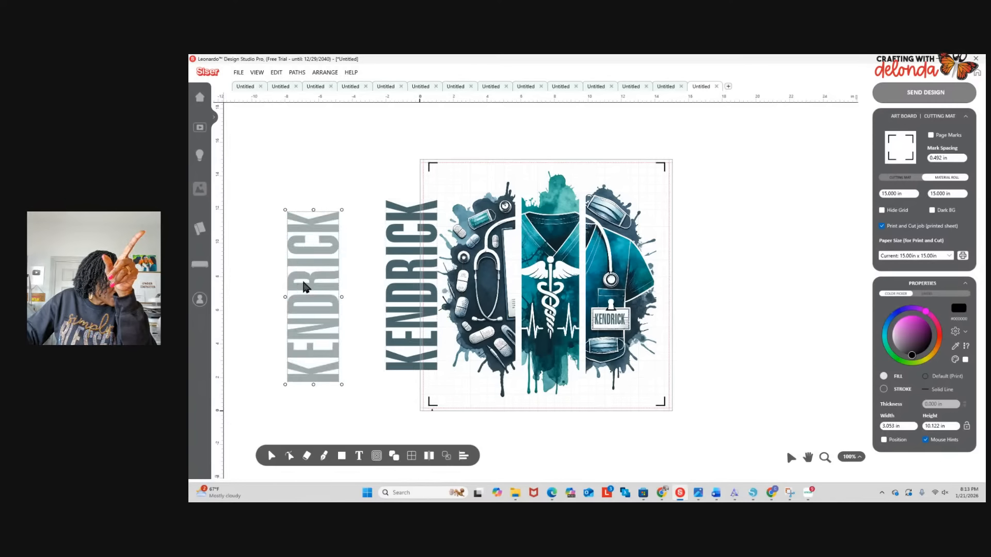
Group the small badge name with the medical print-and-cut artwork.
{"action": "left_click", "coordinate": [581, 184]}
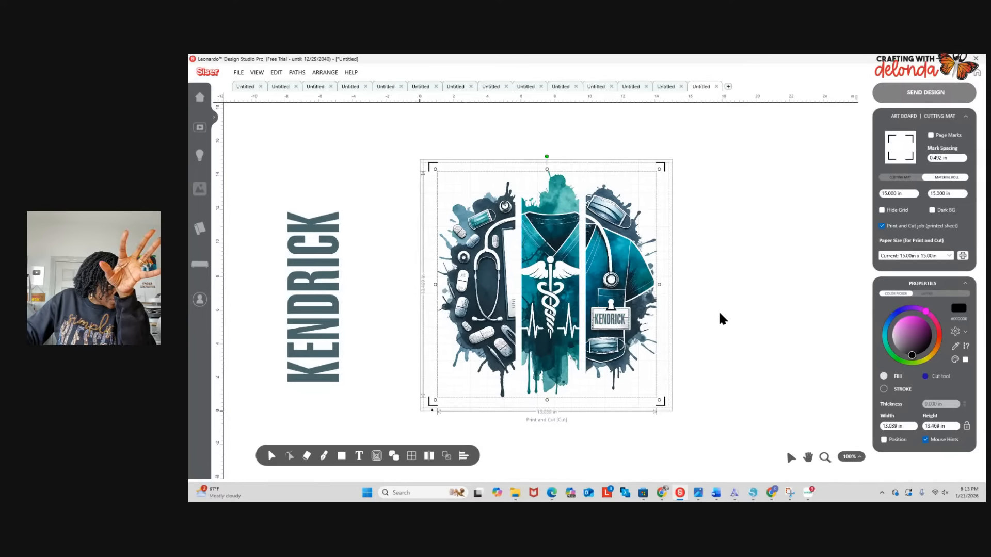
{"action": "left_click", "coordinate": [616, 321]}
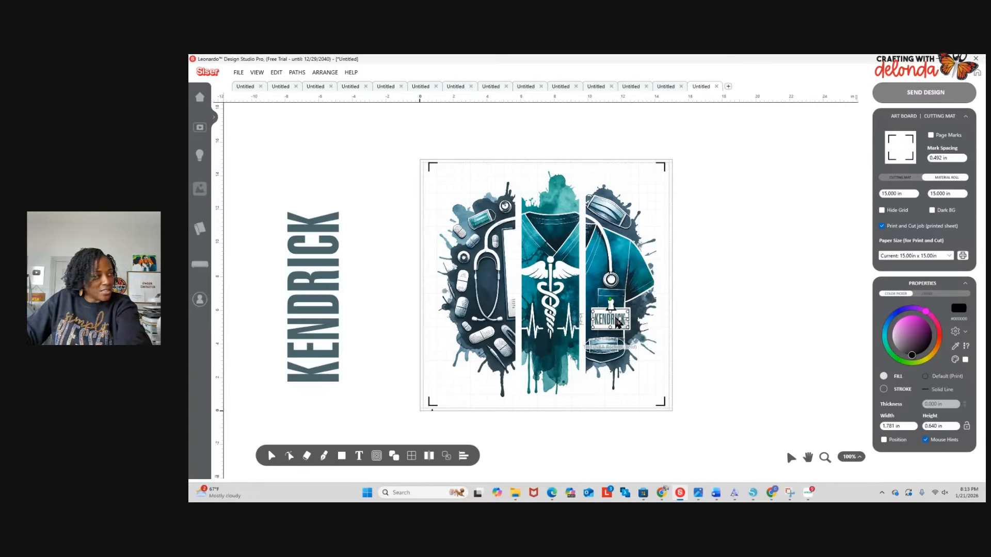
{"action": "left_click", "coordinate": [613, 276], "text": "shift"}
{"action": "right_click", "coordinate": [720, 282]}
{"action": "left_click", "coordinate": [741, 293]}
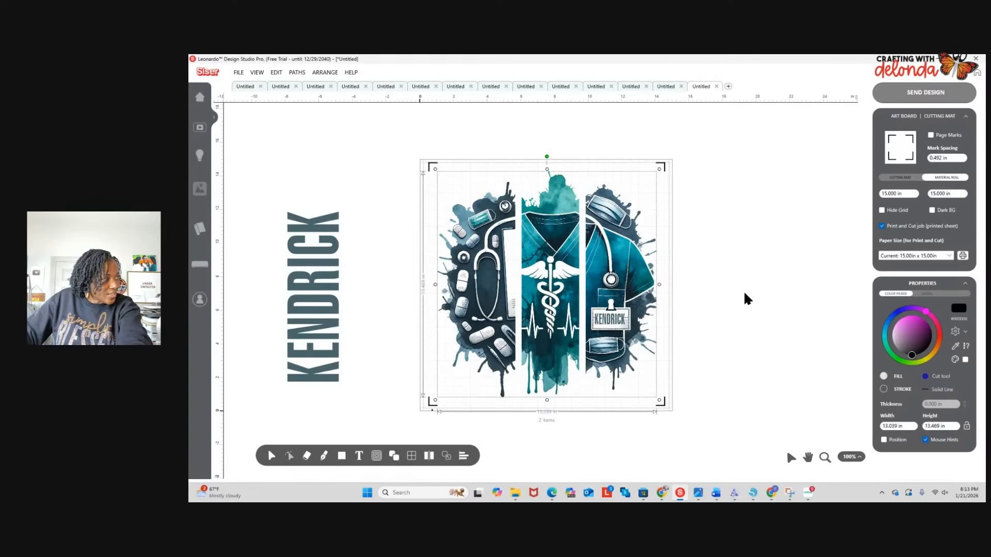
Place the vertical name against the artwork's left edge, vertically center-aligned with it, and group the two objects.
{"action": "left_click", "coordinate": [362, 316]}
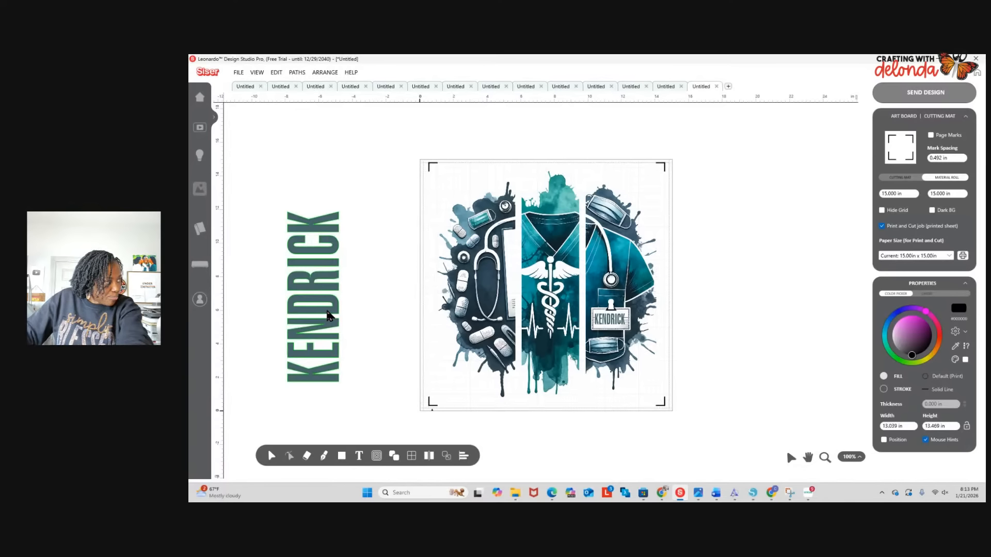
{"action": "left_click_drag", "start_coordinate": [328, 316], "coordinate": [426, 316]}
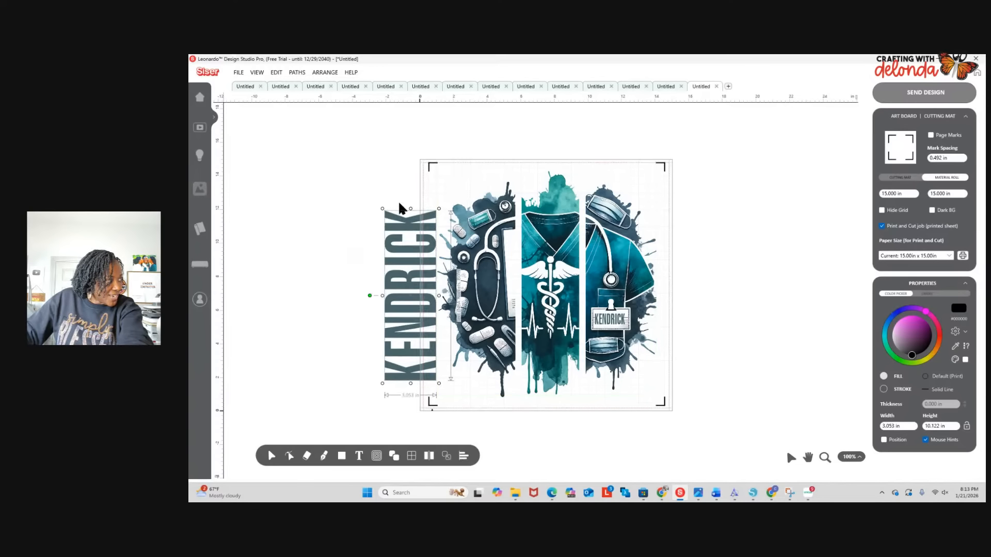
{"action": "key", "text": "ctrl+a"}
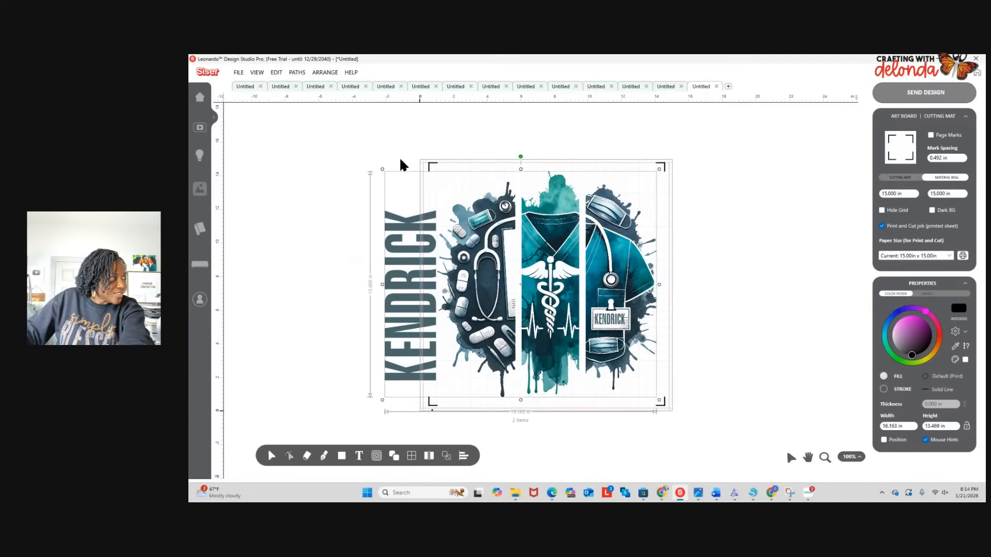
{"action": "left_click", "coordinate": [325, 73]}
{"action": "mouse_move", "coordinate": [344, 118]}
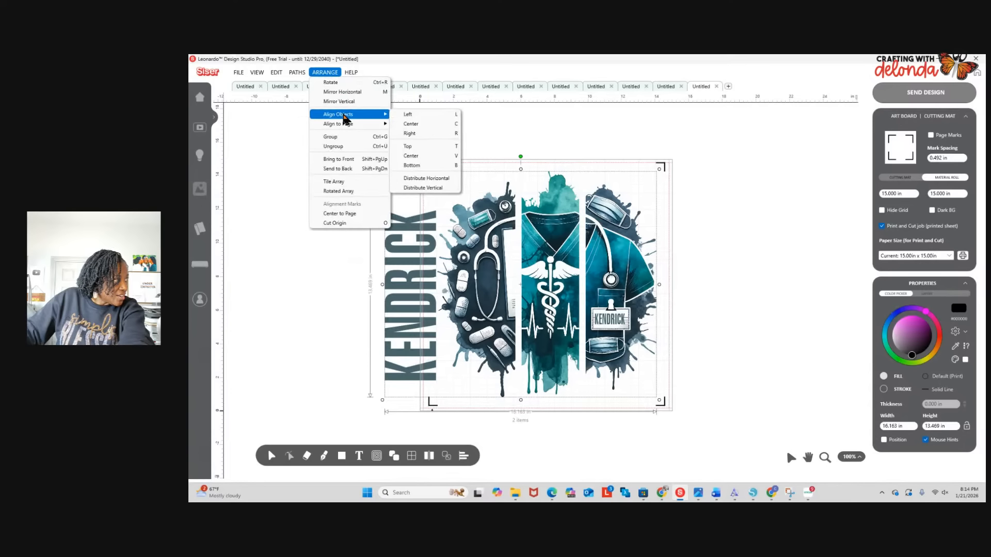
{"action": "left_click", "coordinate": [431, 155]}
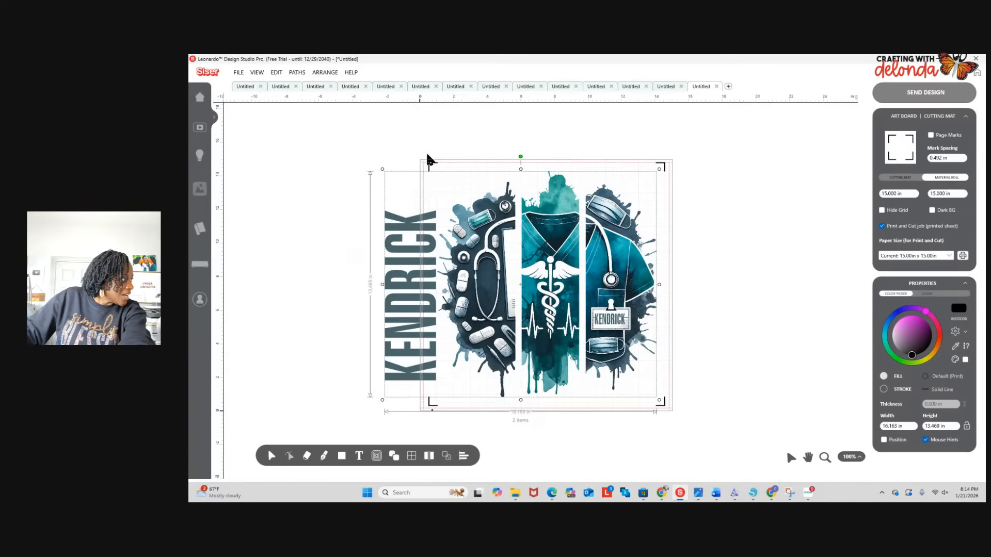
{"action": "right_click", "coordinate": [764, 287]}
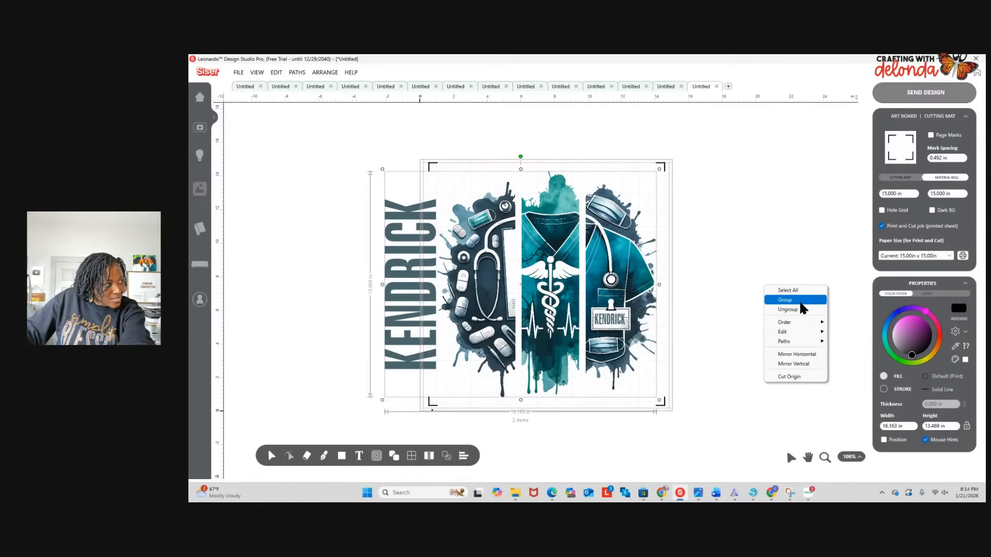
{"action": "left_click", "coordinate": [799, 301]}
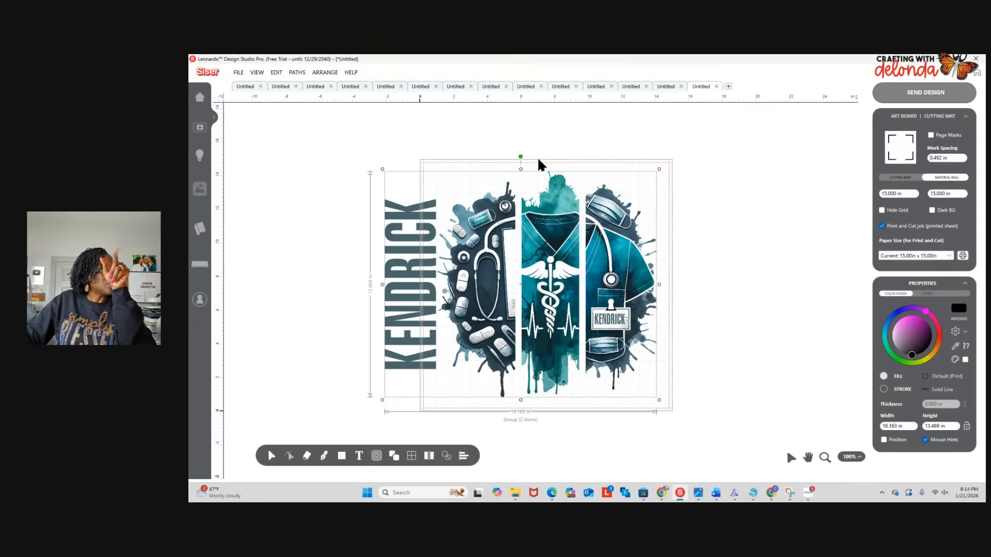
Close the medical design, rainbow, blank and alphabet documents without saving changes.
{"action": "left_click", "coordinate": [716, 86]}
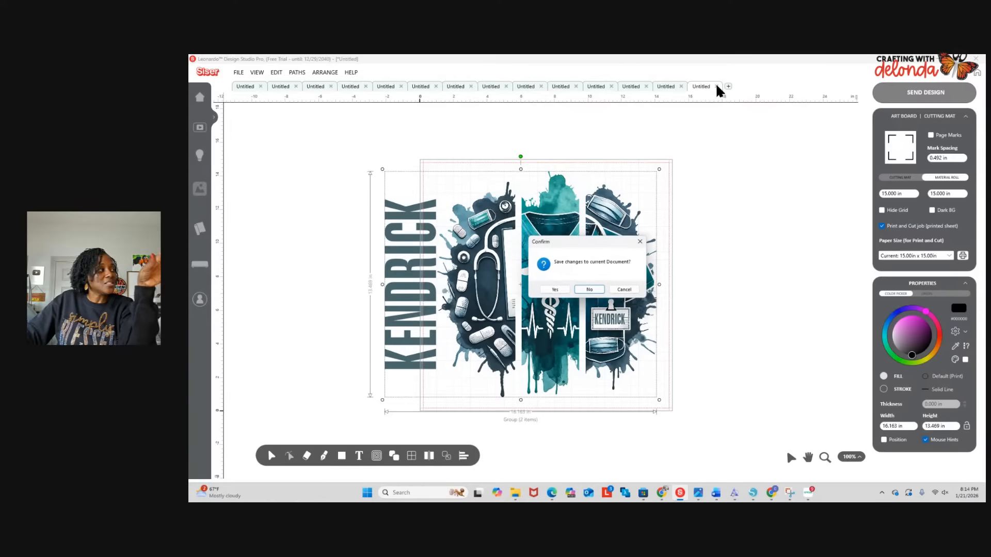
{"action": "left_click", "coordinate": [589, 290]}
{"action": "left_click", "coordinate": [681, 87]}
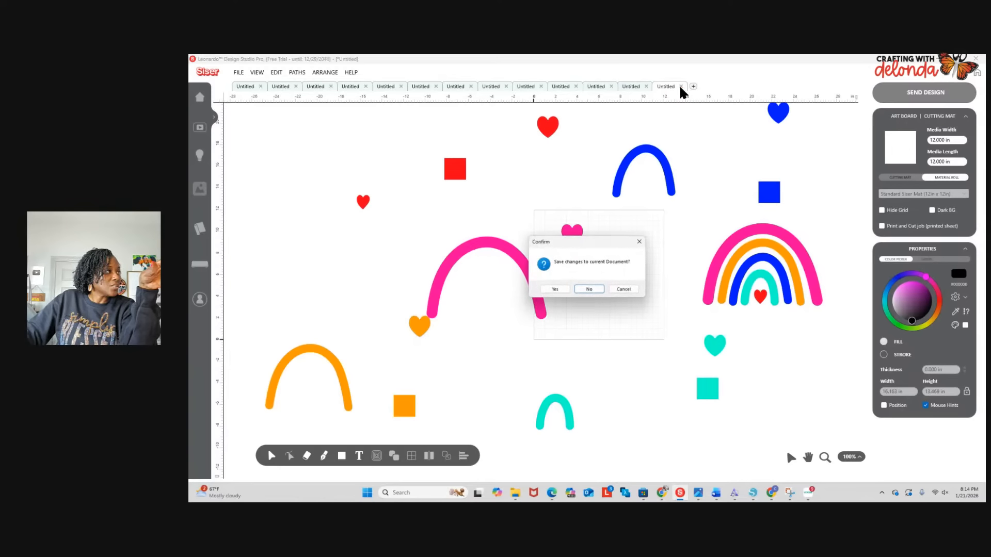
{"action": "left_click", "coordinate": [588, 289]}
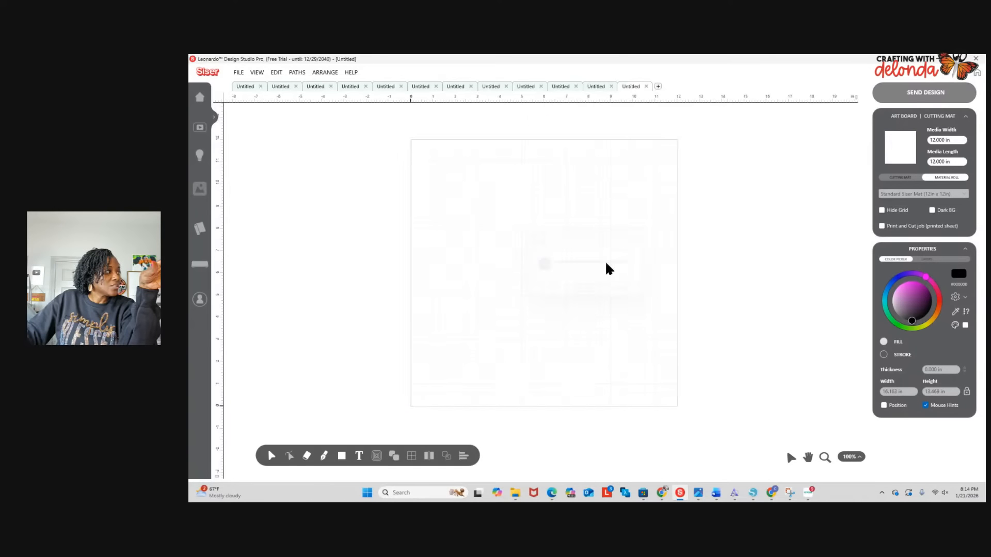
{"action": "left_click", "coordinate": [646, 86]}
{"action": "left_click", "coordinate": [611, 86]}
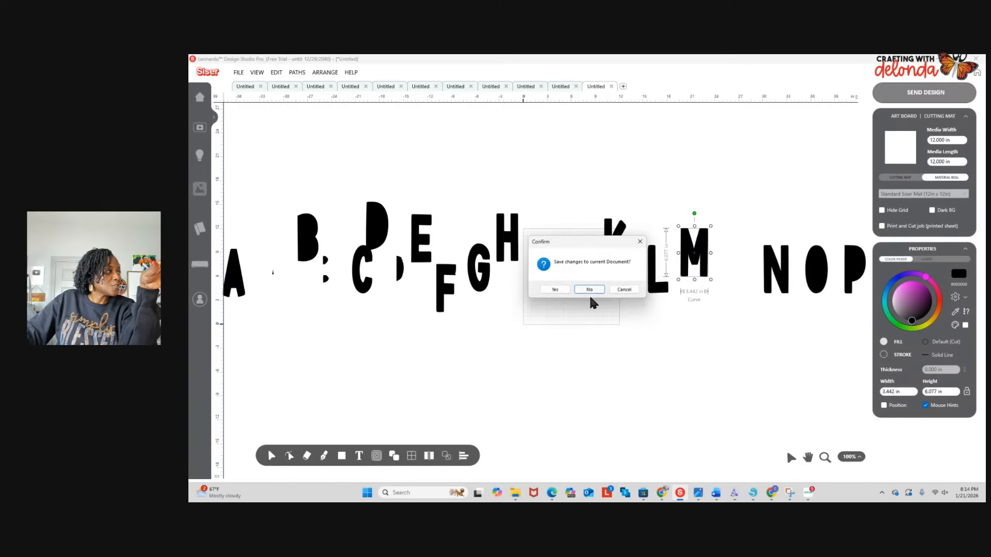
{"action": "left_click", "coordinate": [588, 288]}
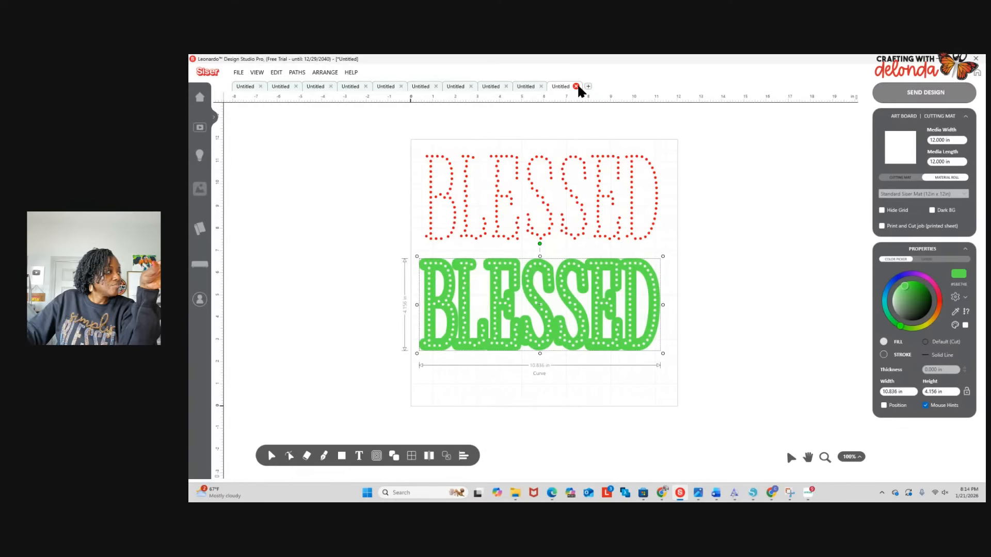
Check the dotted "love" document and close the CRAFTER document without saving.
{"action": "left_click", "coordinate": [526, 86]}
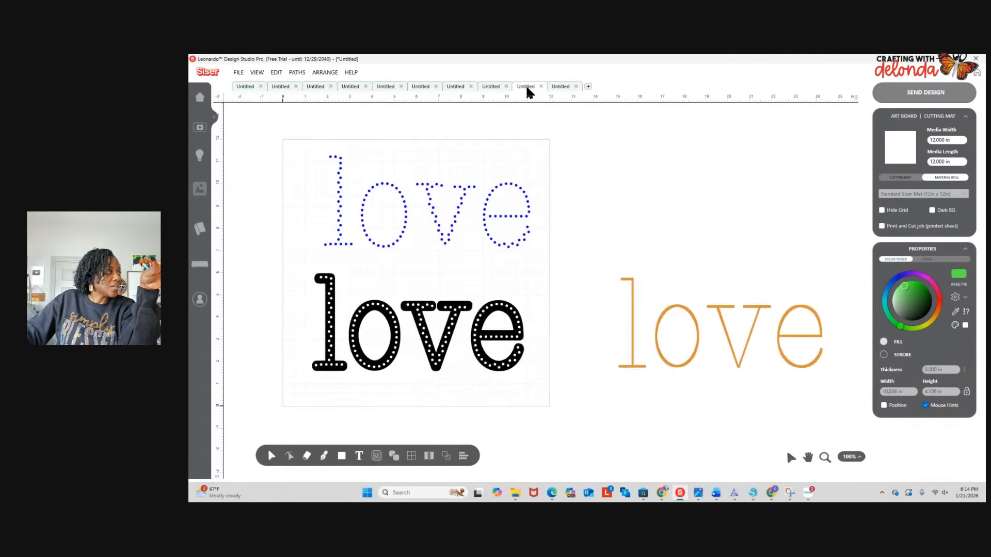
{"action": "left_click", "coordinate": [490, 86]}
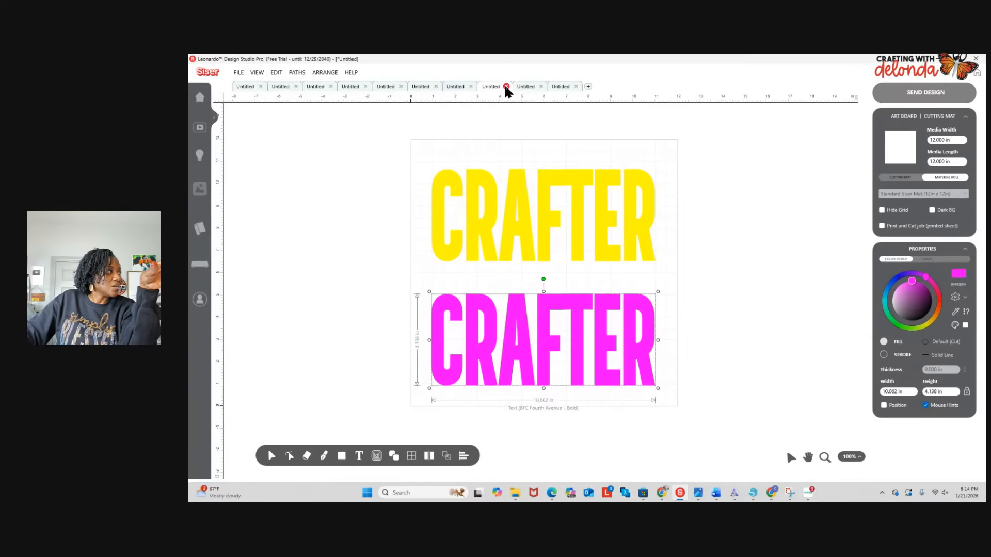
{"action": "left_click", "coordinate": [506, 86]}
{"action": "left_click", "coordinate": [592, 289]}
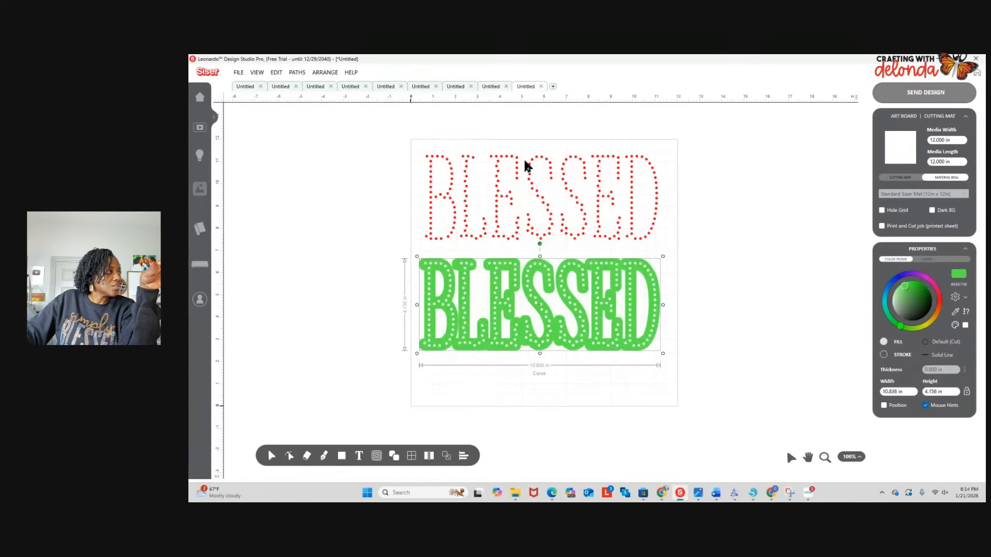
Close the document with the circle, heart and square without saving and bring up the composition book design.
{"action": "left_click", "coordinate": [456, 86]}
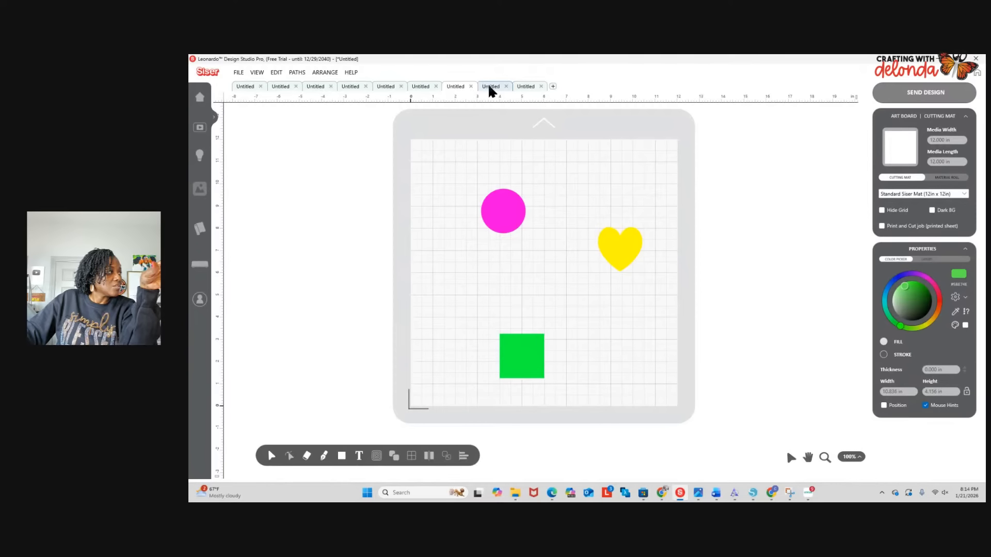
{"action": "left_click", "coordinate": [470, 86]}
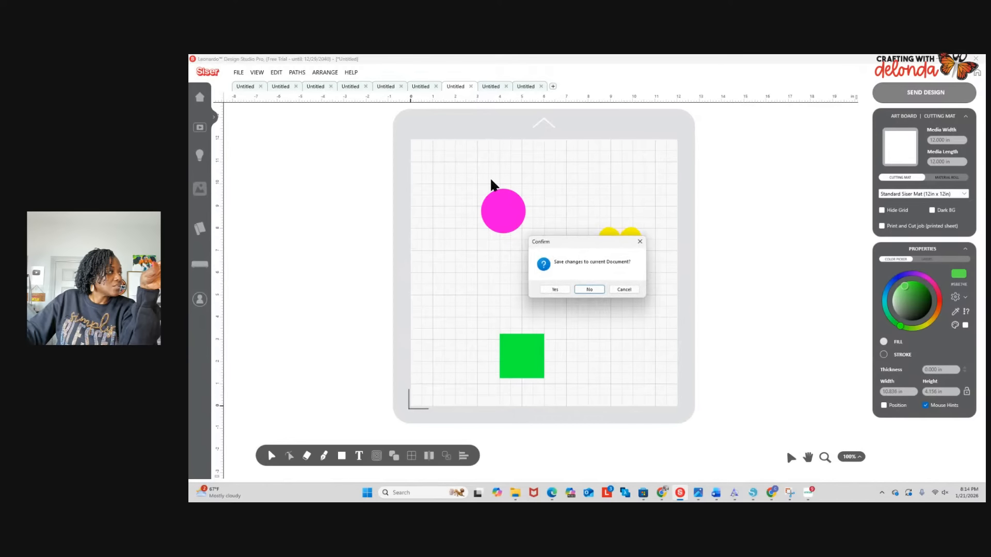
{"action": "left_click", "coordinate": [587, 288]}
{"action": "left_click", "coordinate": [422, 87]}
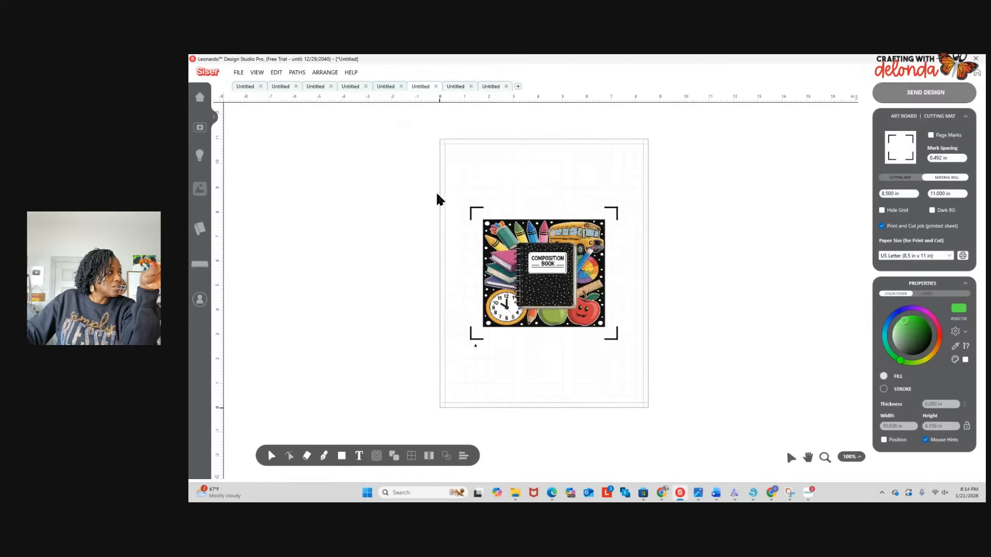
Keep the composition book document open and delete the artwork from its page.
{"action": "left_click", "coordinate": [436, 87]}
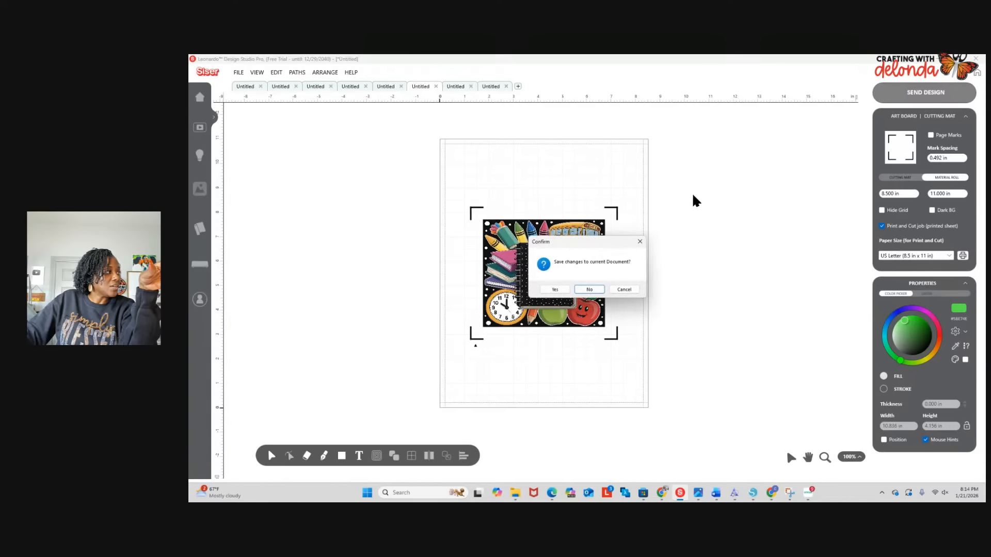
{"action": "left_click", "coordinate": [623, 289]}
{"action": "left_click", "coordinate": [543, 294]}
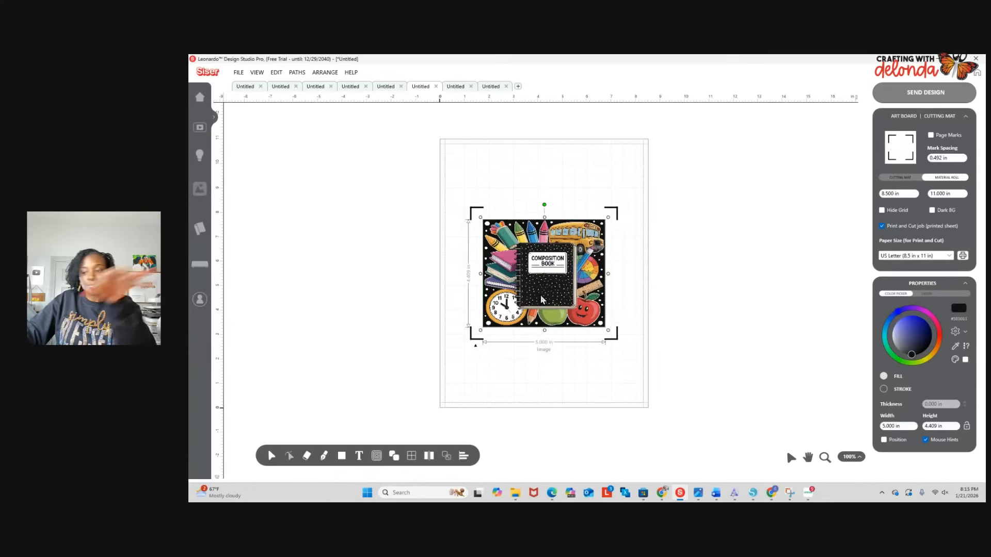
{"action": "key", "text": "Delete"}
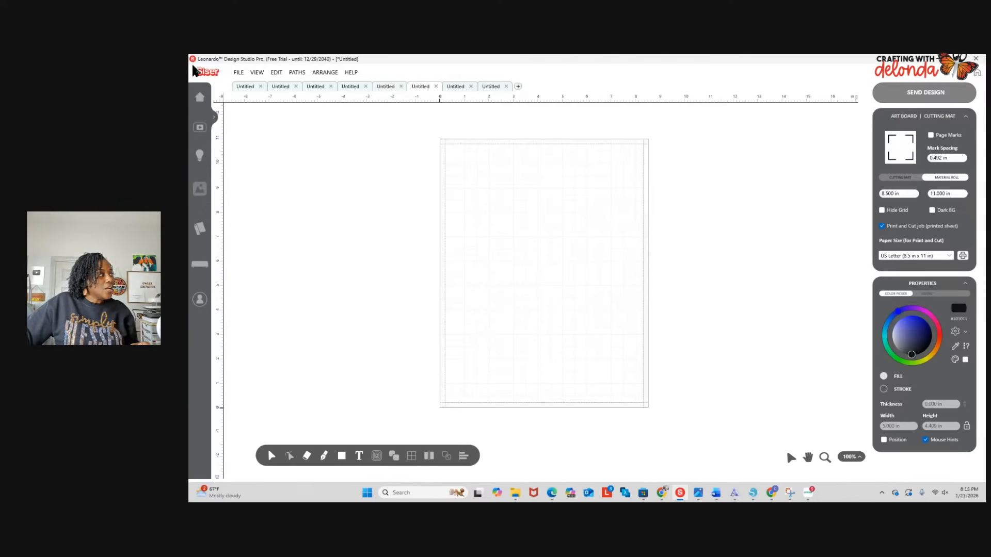
Import Square.png from the Teacher-School-Tumbler-Wrap-Sublimation folder in Downloads as a Print and Cut image.
{"action": "left_click", "coordinate": [239, 72]}
{"action": "left_click", "coordinate": [256, 111]}
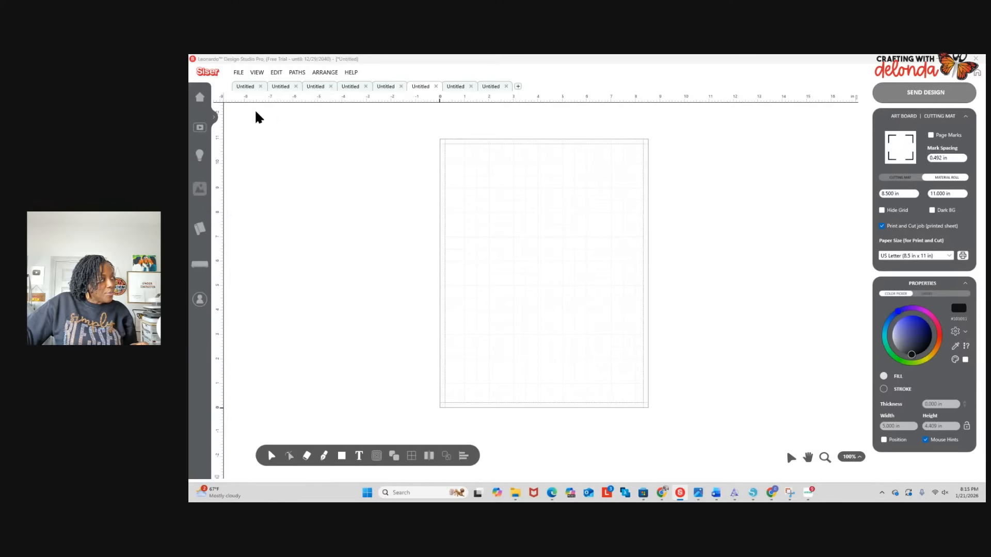
{"action": "scroll", "coordinate": [331, 238], "scroll_direction": "down", "scroll_amount": 2}
{"action": "scroll", "coordinate": [335, 230], "scroll_direction": "up", "scroll_amount": 2}
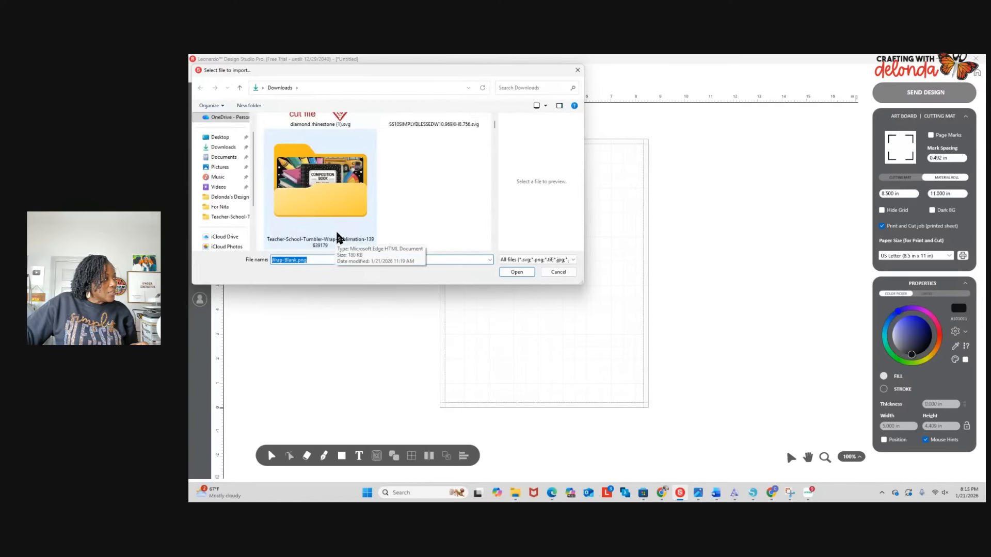
{"action": "left_click", "coordinate": [314, 186]}
{"action": "left_click", "coordinate": [518, 272]}
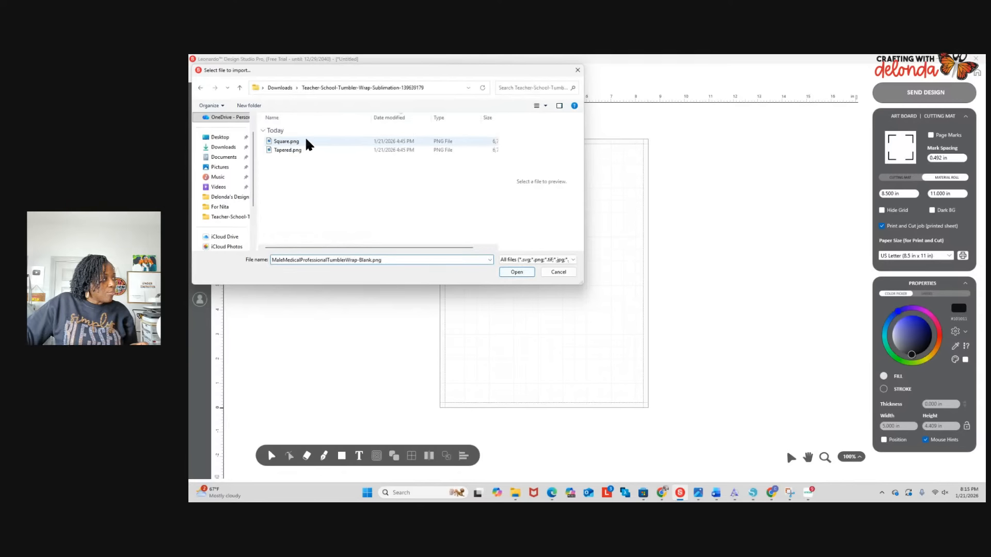
{"action": "left_click", "coordinate": [289, 143]}
{"action": "left_click", "coordinate": [522, 273]}
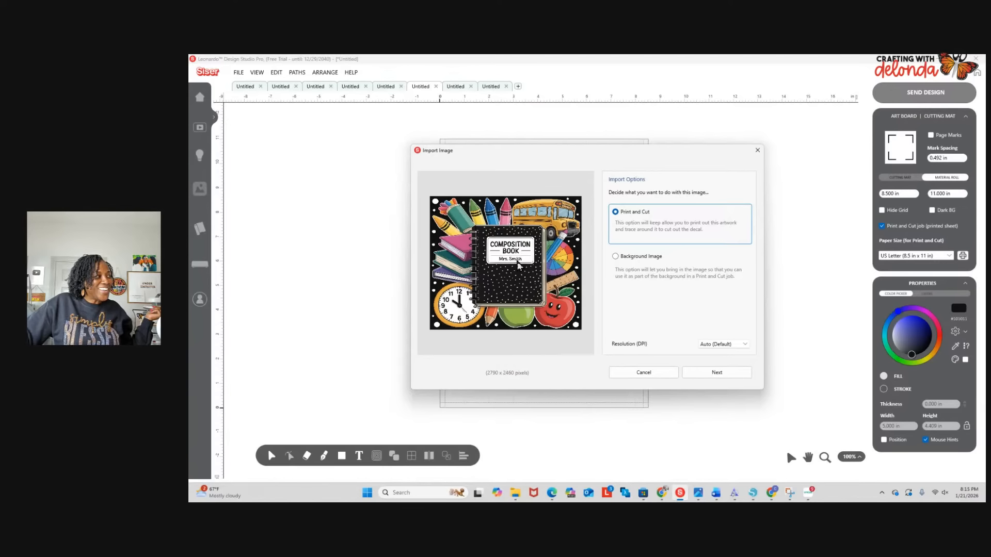
{"action": "left_click", "coordinate": [710, 370]}
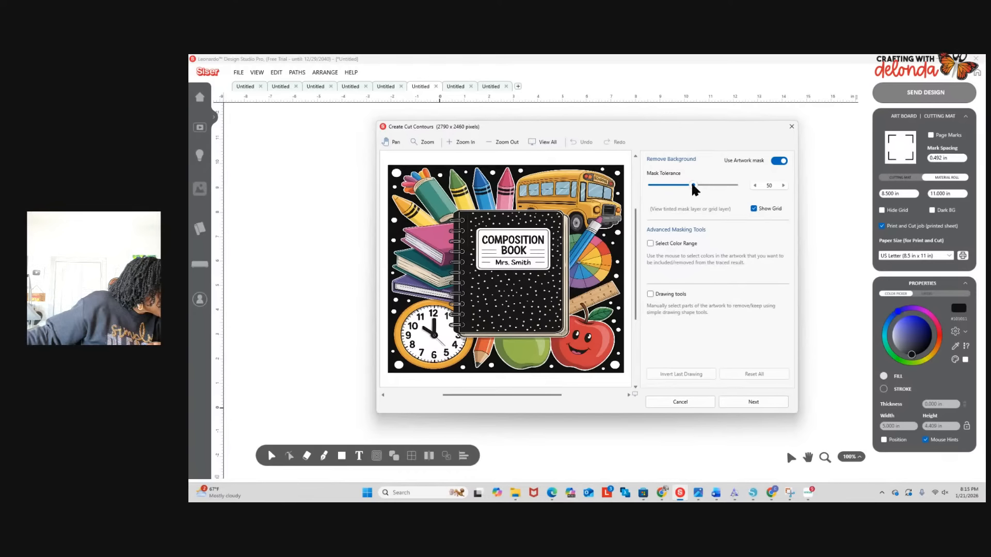
Set the mask tolerance to 40 and mark the teacher's name on the notebook label for removal with the Sketch tool.
{"action": "left_click_drag", "start_coordinate": [692, 185], "coordinate": [667, 186]}
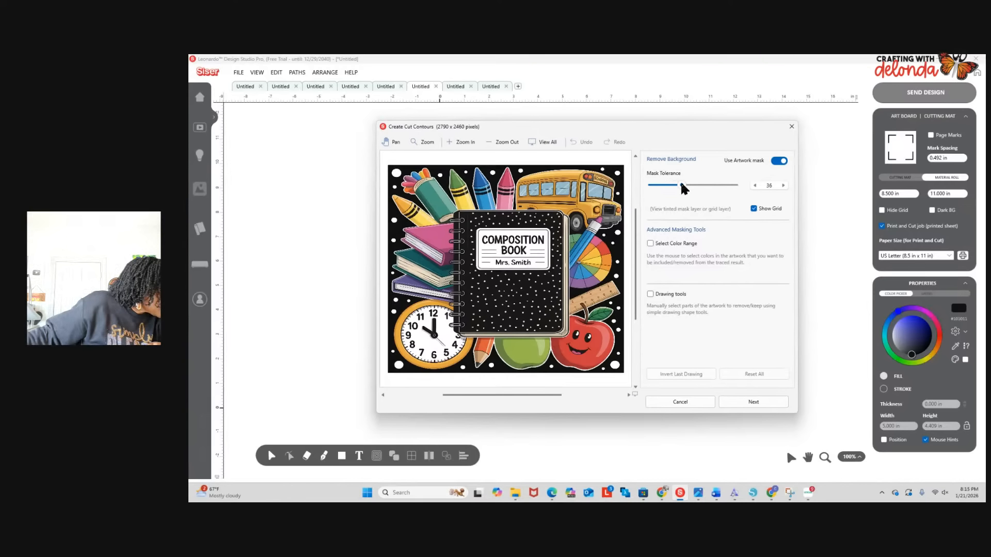
{"action": "left_click_drag", "start_coordinate": [682, 187], "coordinate": [686, 187]}
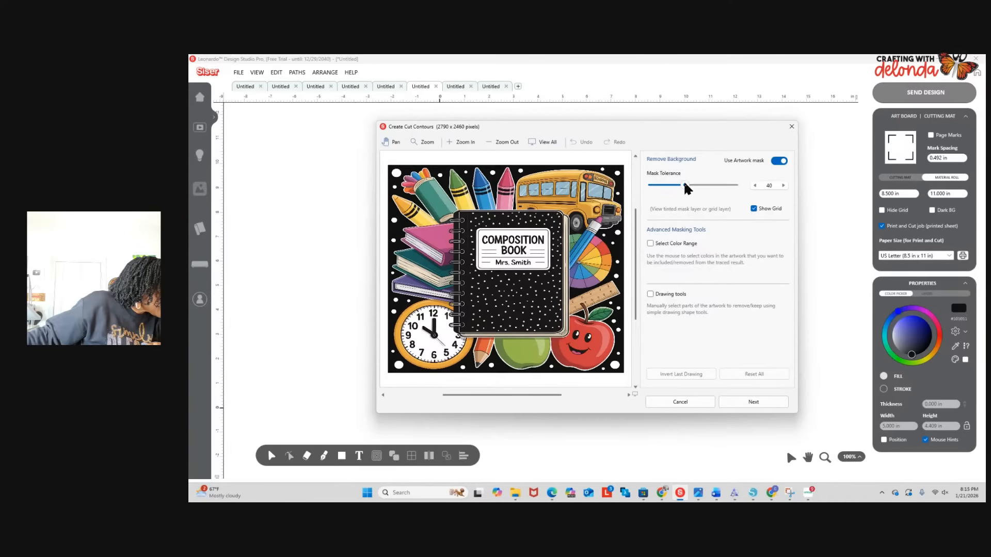
{"action": "left_click", "coordinate": [651, 294]}
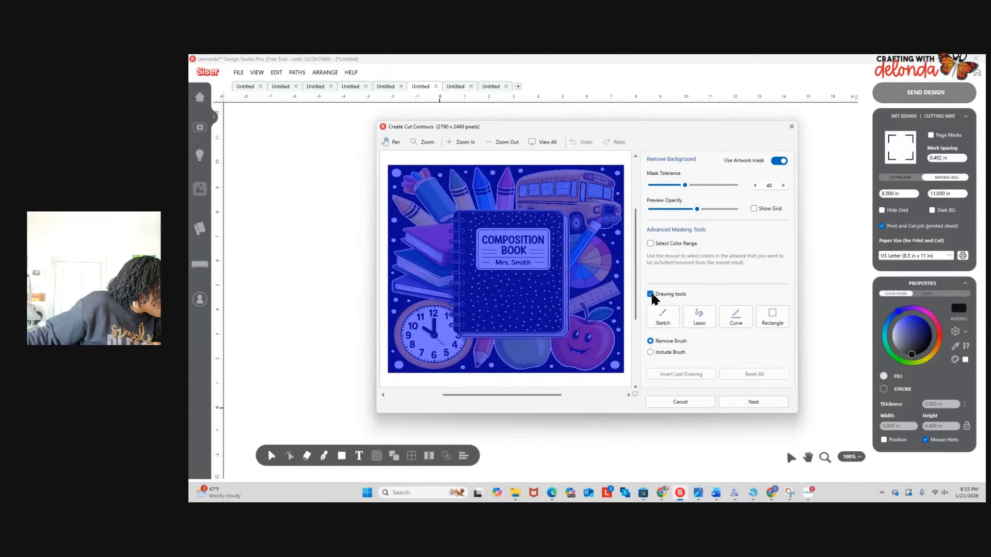
{"action": "left_click", "coordinate": [664, 322]}
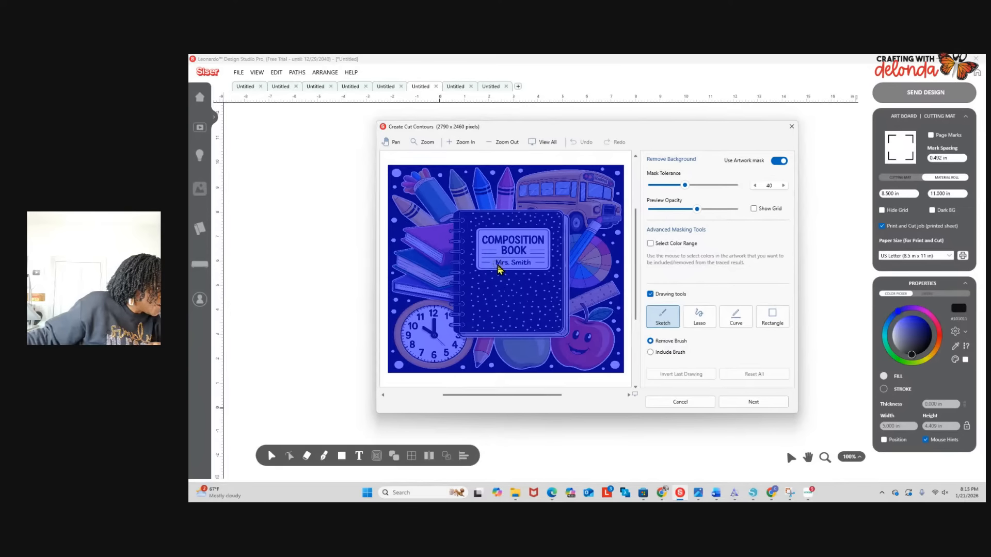
{"action": "left_click_drag", "start_coordinate": [497, 263], "coordinate": [528, 264]}
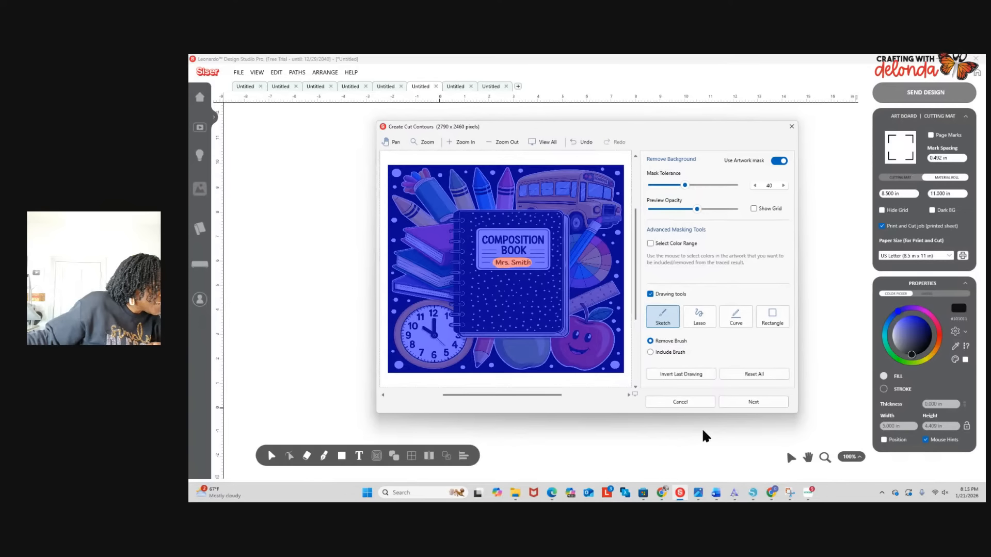
Try clipping the artwork to the traced contours with zero offset, and cancel the import.
{"action": "left_click", "coordinate": [757, 403]}
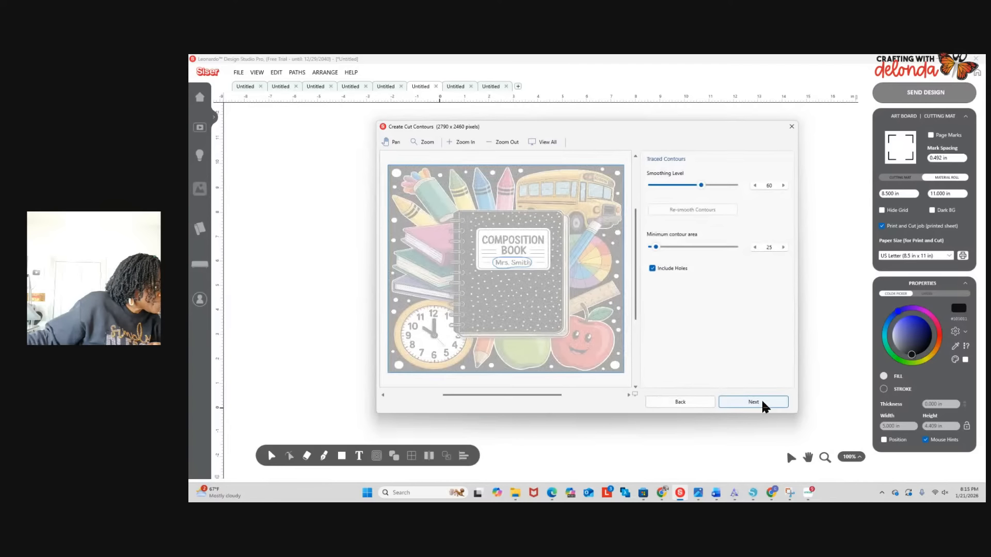
{"action": "left_click", "coordinate": [762, 402]}
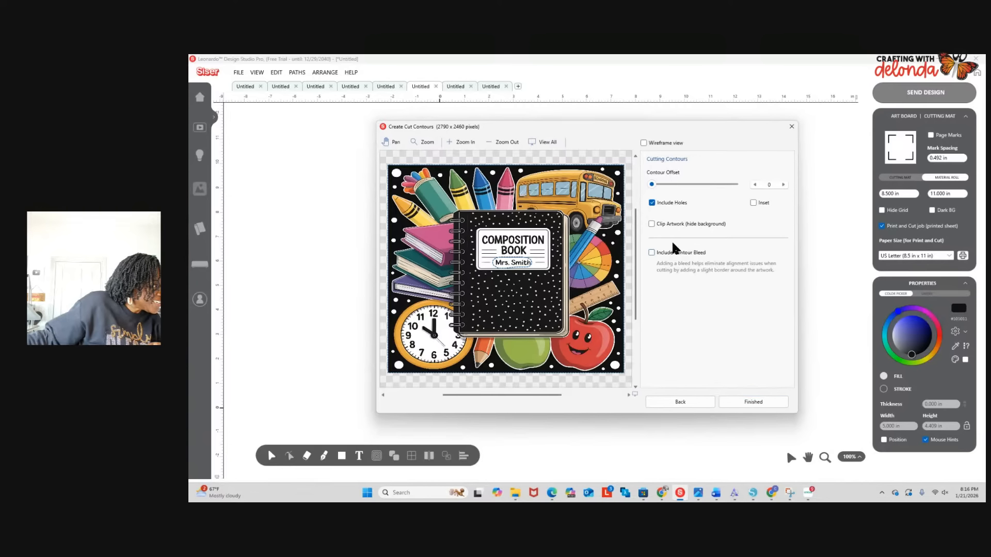
{"action": "left_click", "coordinate": [651, 225]}
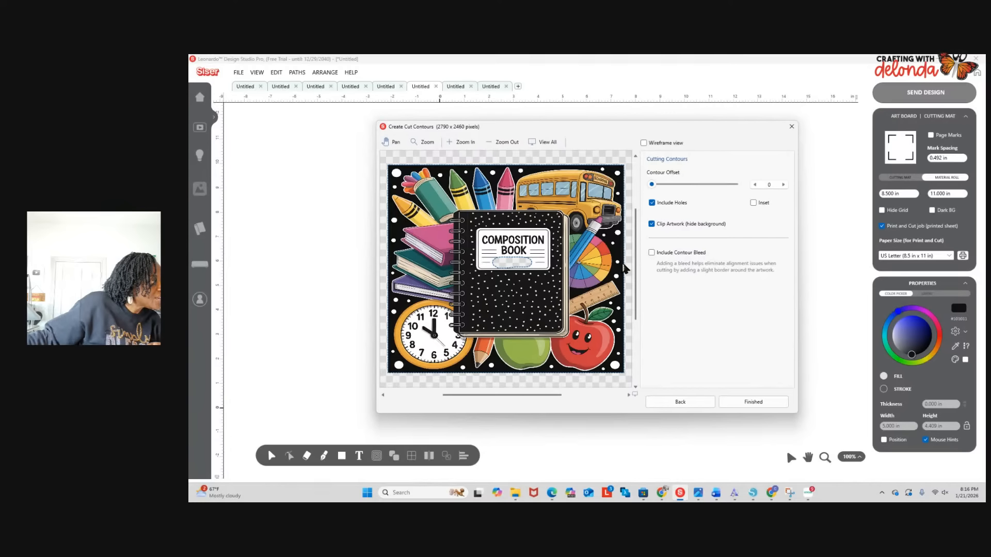
{"action": "left_click", "coordinate": [688, 403]}
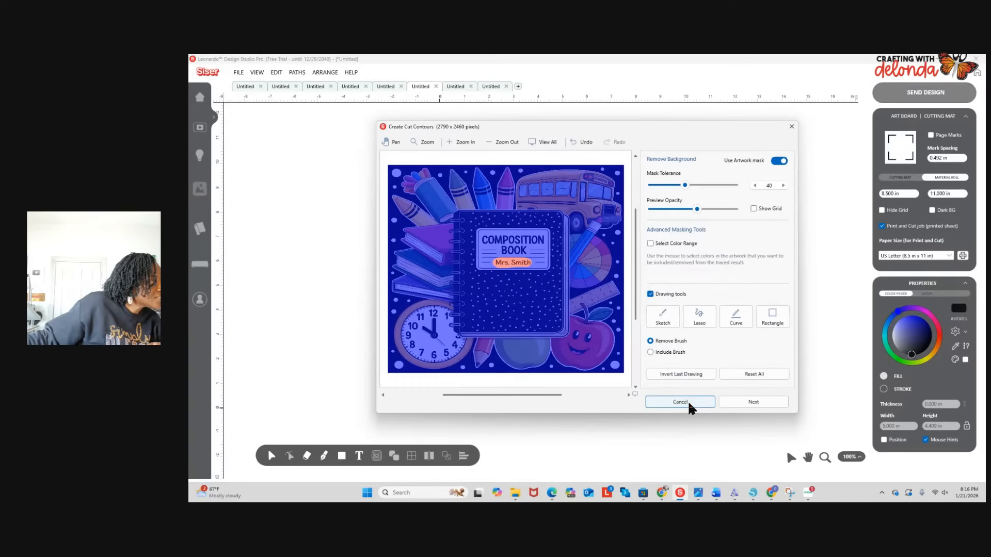
{"action": "left_click", "coordinate": [680, 402]}
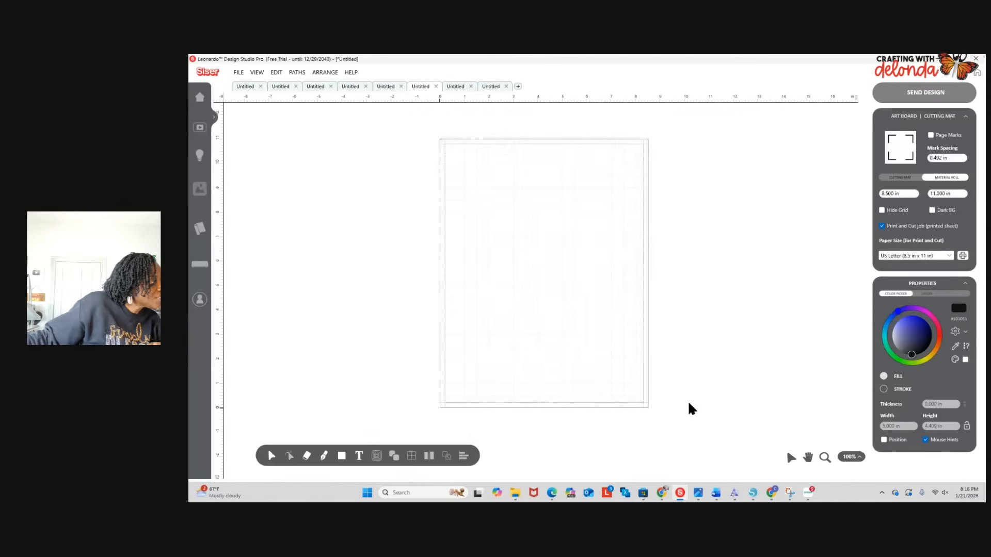
Import Square.png again as a Print and Cut image and proceed to its cut contour settings.
{"action": "left_click", "coordinate": [250, 77]}
{"action": "left_click", "coordinate": [257, 106]}
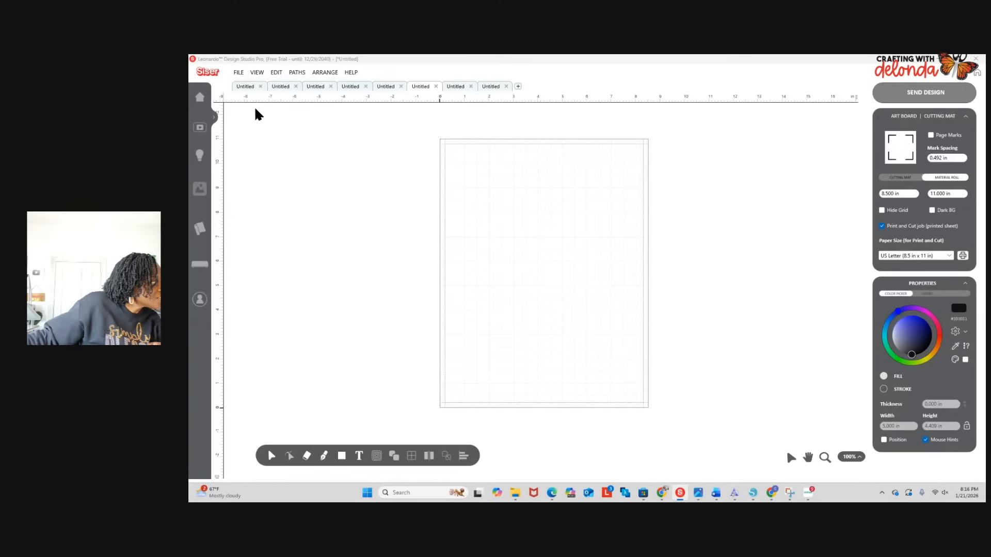
{"action": "left_click", "coordinate": [301, 141]}
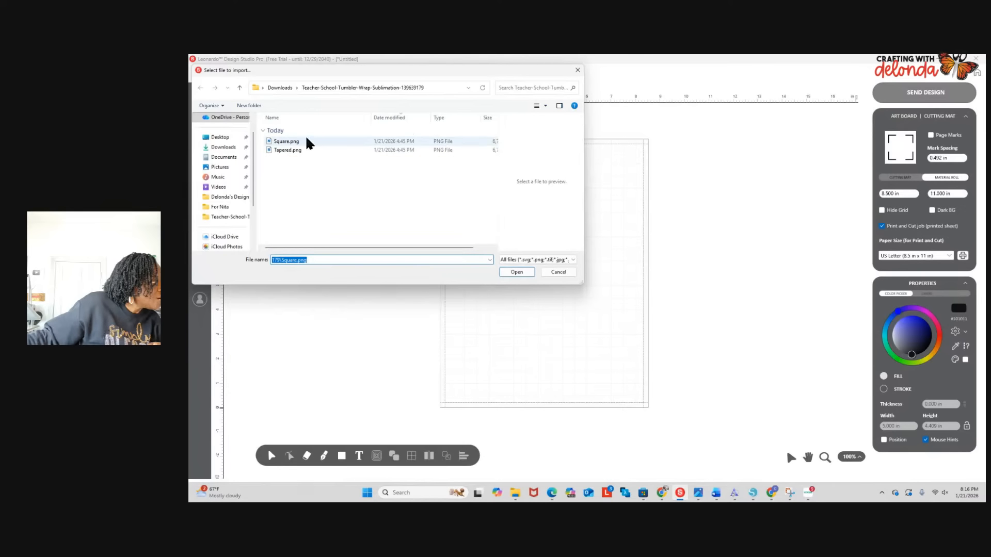
{"action": "left_click", "coordinate": [526, 272]}
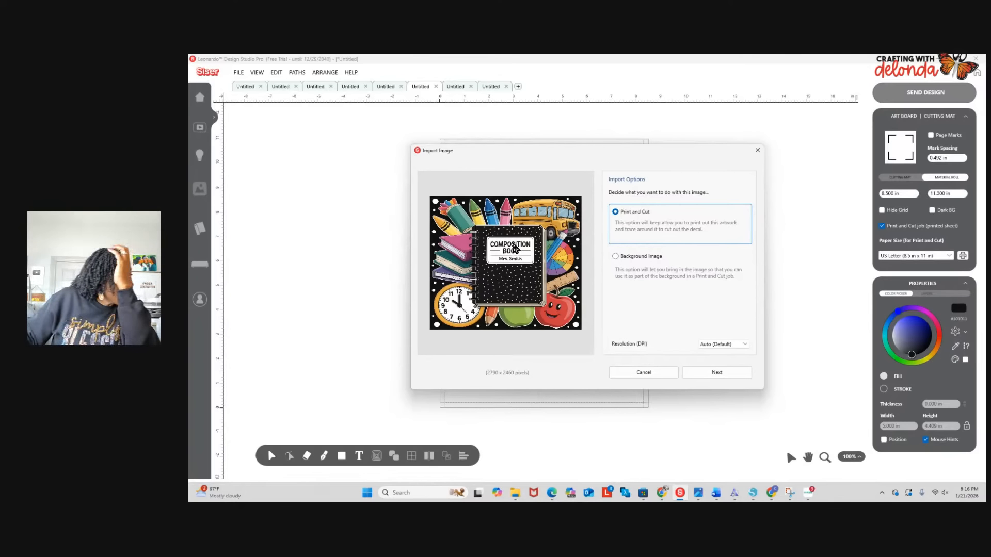
{"action": "left_click", "coordinate": [714, 374]}
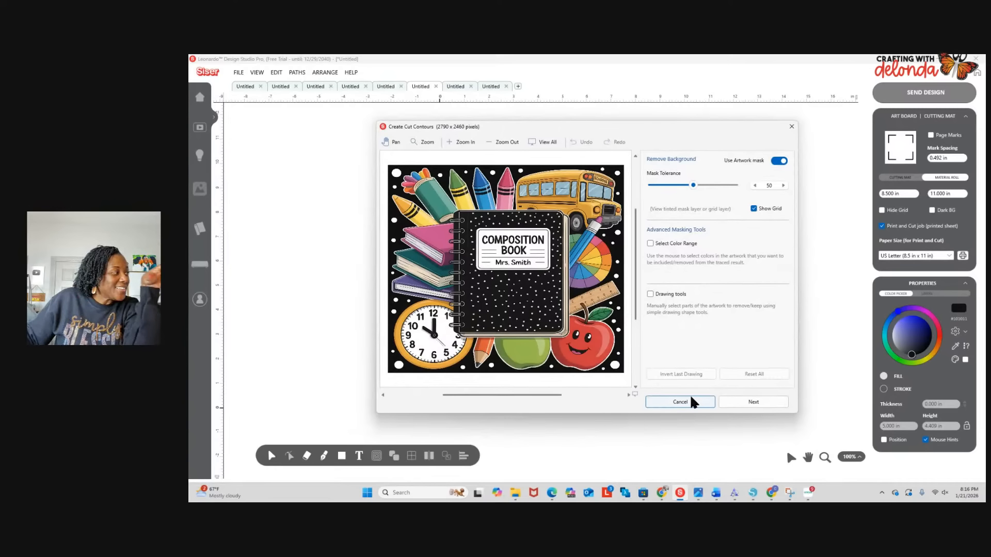
Mask out the teacher's name on the notebook label with the Rectangle drawing tool and the Remove Brush.
{"action": "left_click", "coordinate": [450, 142]}
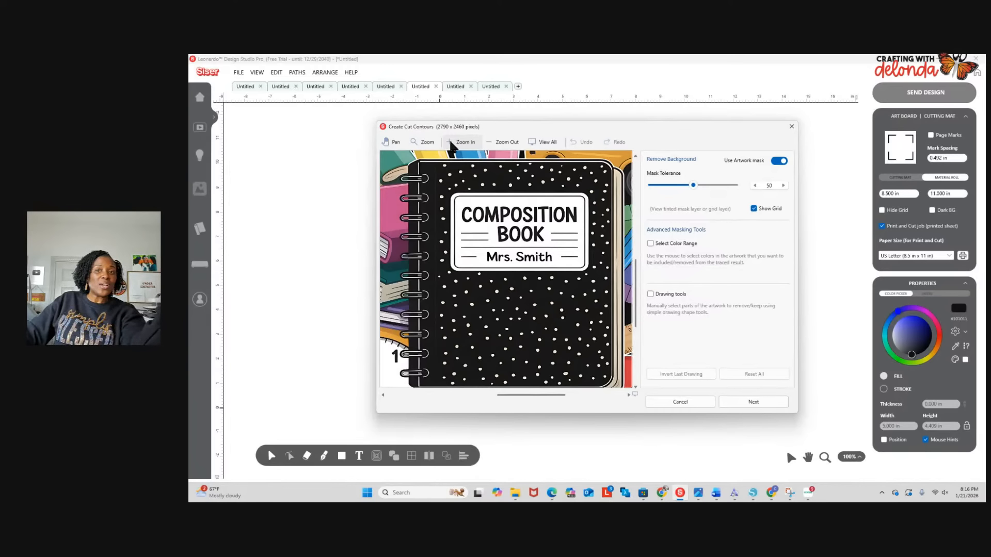
{"action": "left_click", "coordinate": [650, 294]}
{"action": "left_click", "coordinate": [774, 320]}
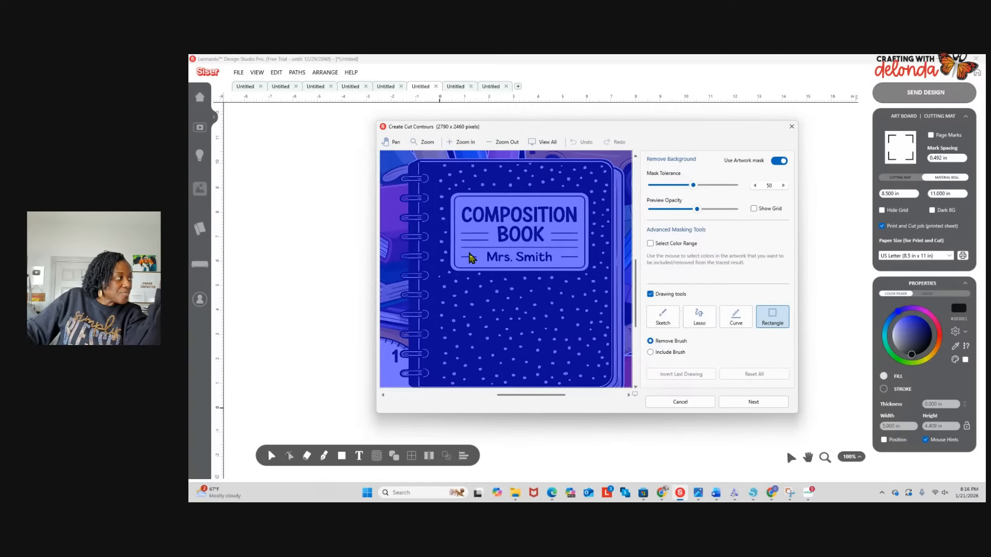
{"action": "mouse_move", "coordinate": [485, 253]}
{"action": "left_mouse_down"}
{"action": "mouse_move", "coordinate": [495, 266]}
{"action": "mouse_move", "coordinate": [555, 269]}
{"action": "left_mouse_up"}
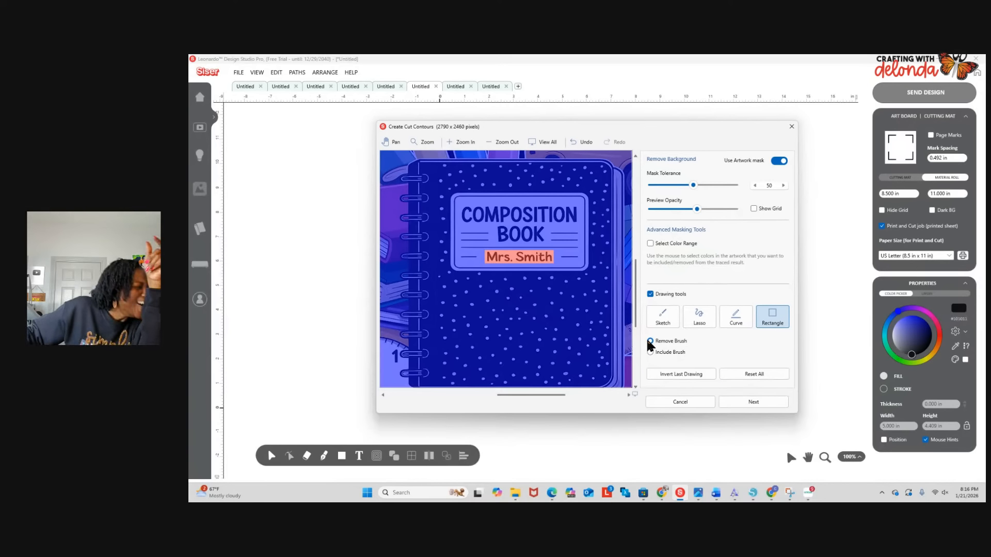
Accept the traced contours, enable Clip Artwork to hide the background, and finish the import.
{"action": "left_click", "coordinate": [757, 400]}
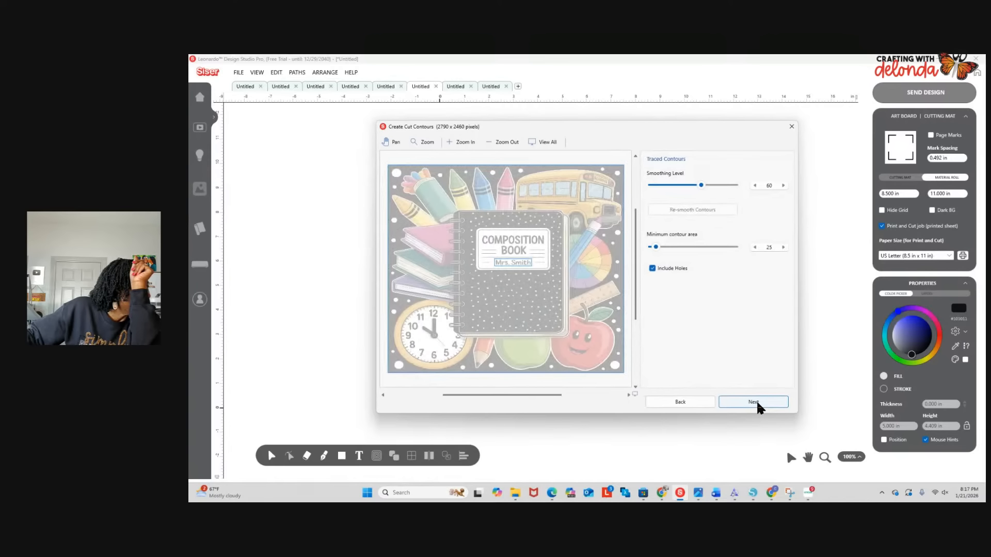
{"action": "left_click", "coordinate": [756, 400]}
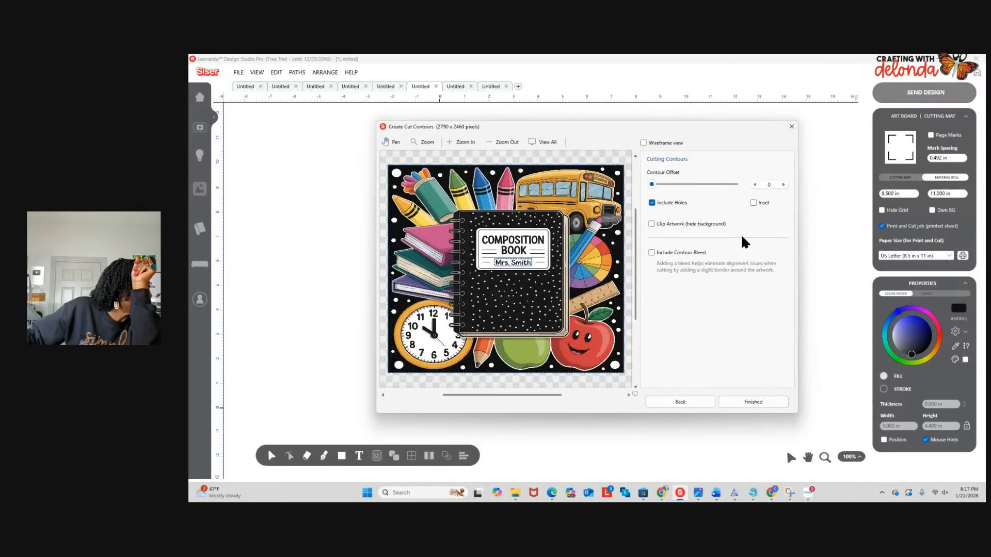
{"action": "left_click", "coordinate": [651, 224]}
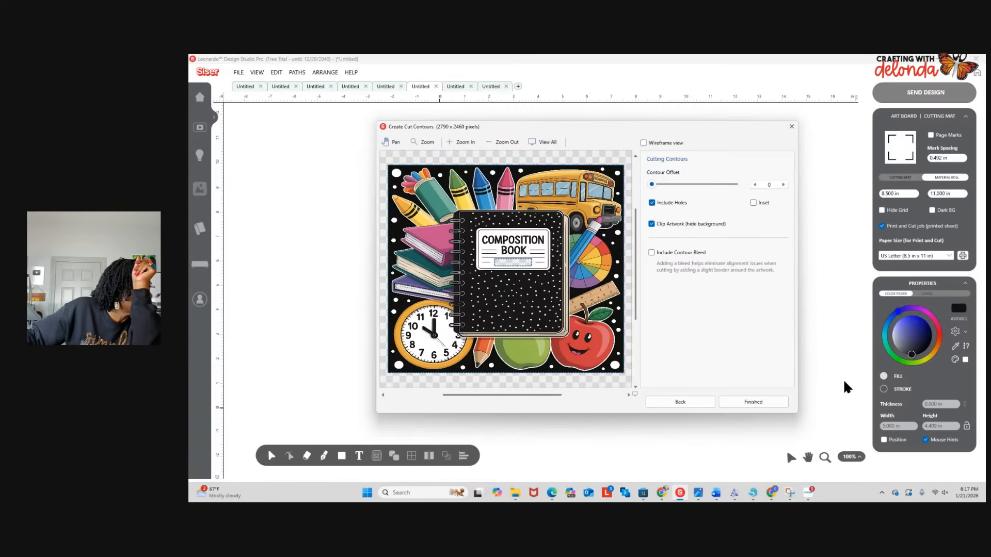
{"action": "left_click", "coordinate": [741, 402]}
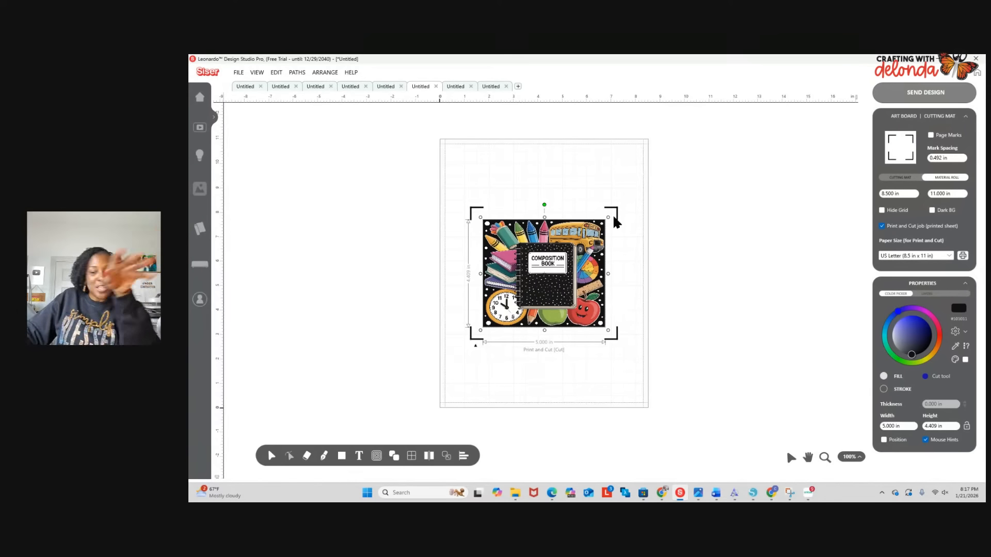
Add the text "Mrs. Teacher" in the bold Niagara Solid font.
{"action": "scroll", "coordinate": [614, 219], "scroll_direction": "up", "scroll_amount": 5}
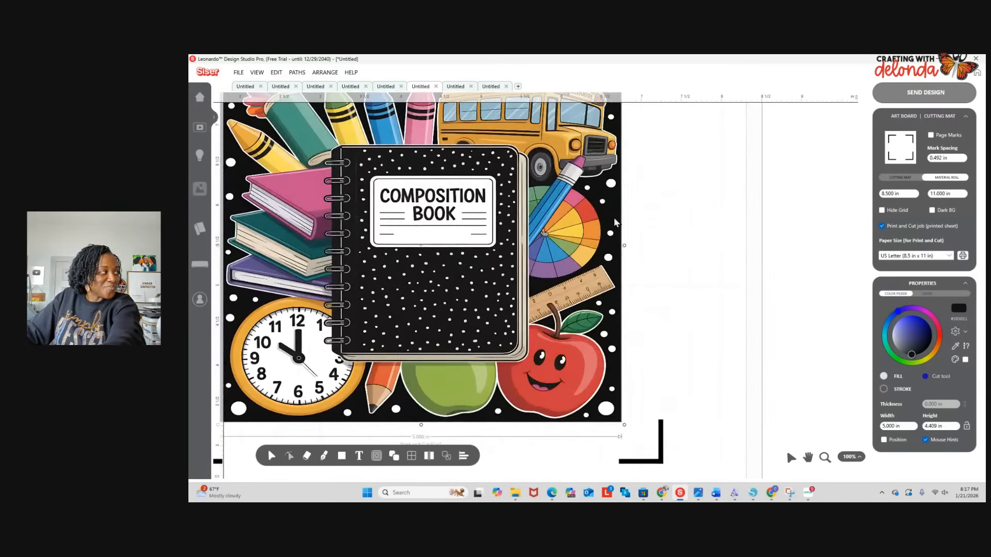
{"action": "scroll", "coordinate": [614, 219], "scroll_direction": "up", "scroll_amount": 2}
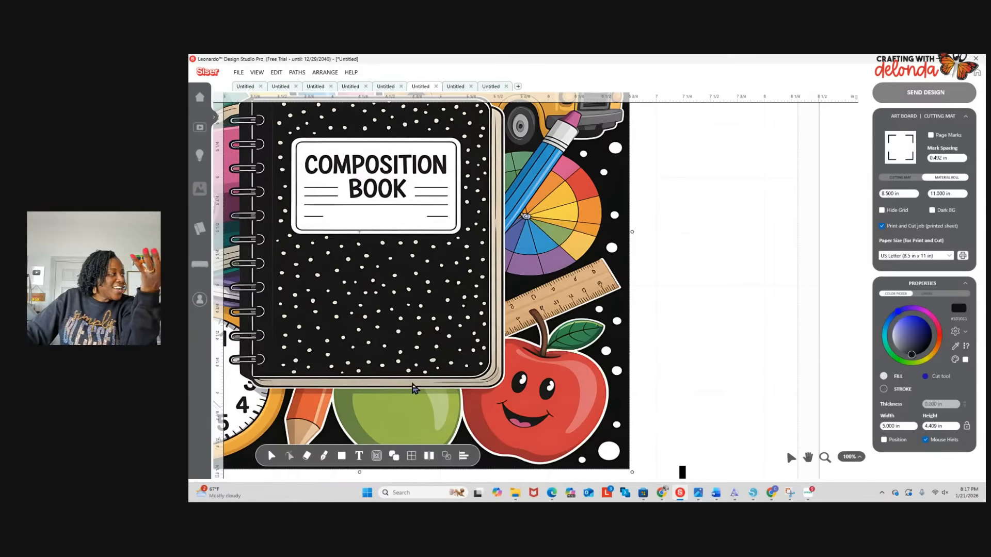
{"action": "left_click", "coordinate": [360, 456]}
{"action": "left_click", "coordinate": [631, 180]}
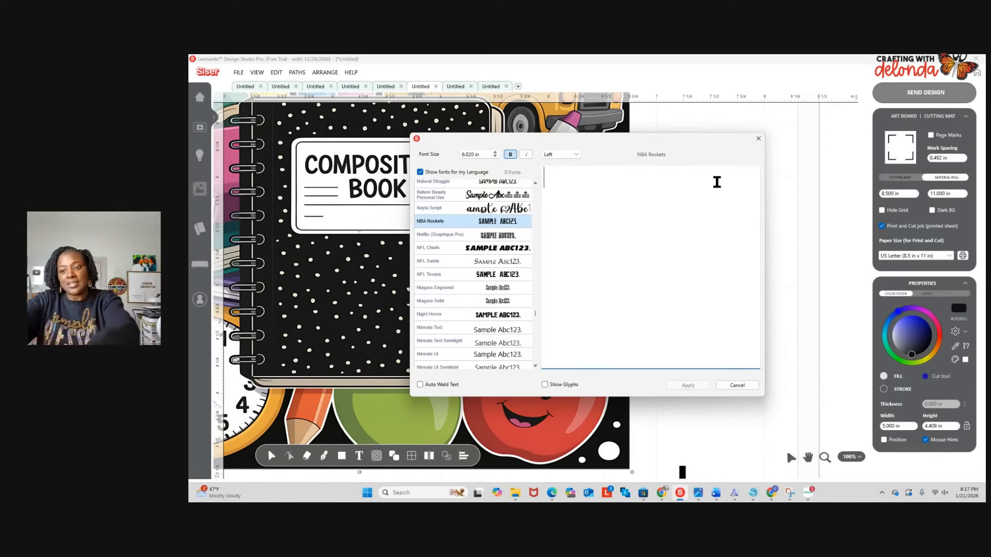
{"action": "type", "text": "MRS"}
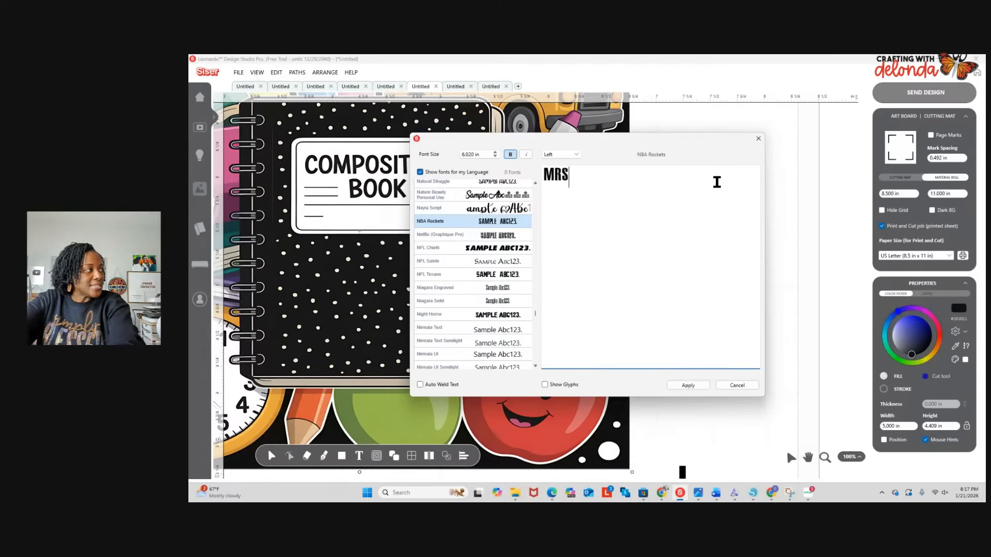
{"action": "type", "text": ". TEACHER"}
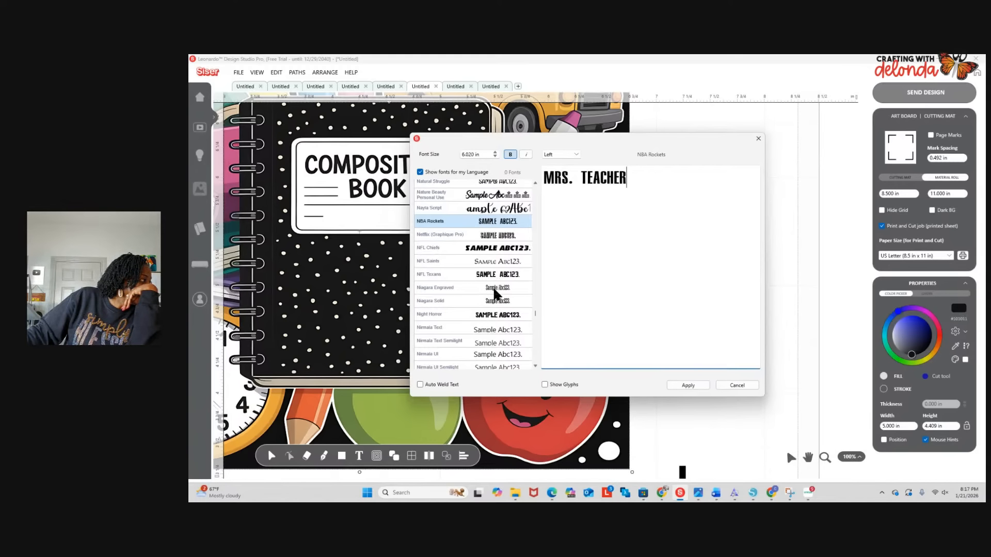
{"action": "left_click", "coordinate": [499, 306]}
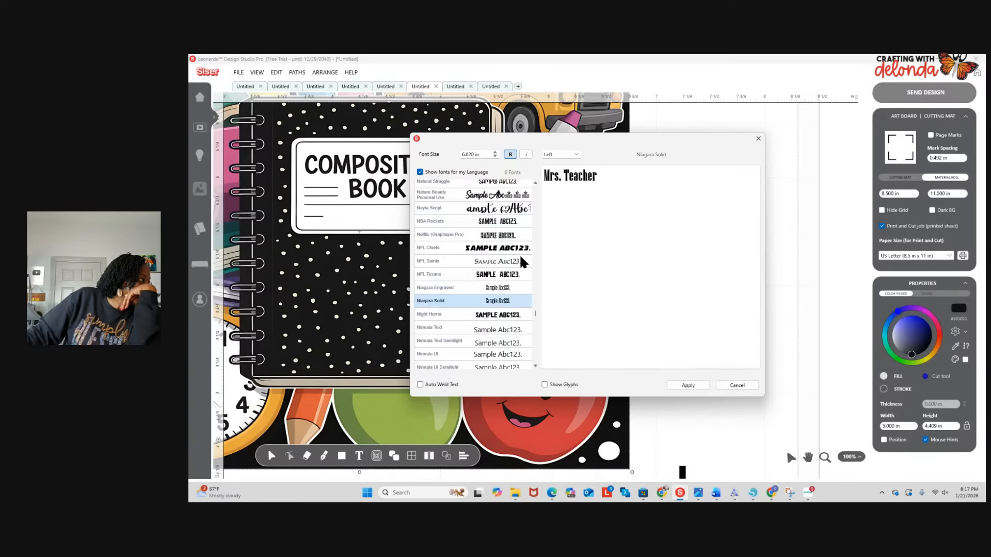
{"action": "left_click", "coordinate": [689, 385]}
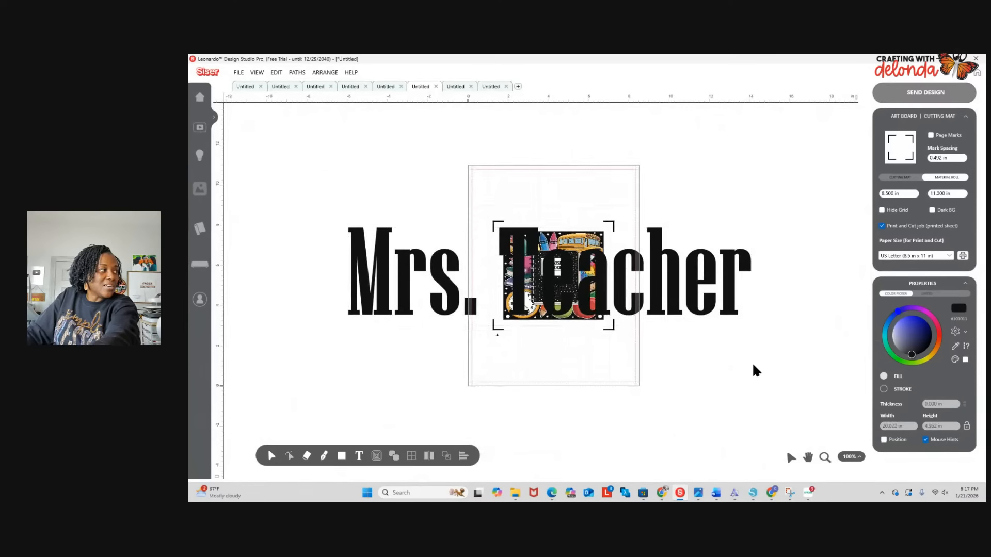
Scale the "Mrs. Teacher" text down to about 2.39 in wide and place it over the composition book.
{"action": "left_click", "coordinate": [735, 318]}
{"action": "left_click_drag", "start_coordinate": [752, 228], "coordinate": [497, 281]}
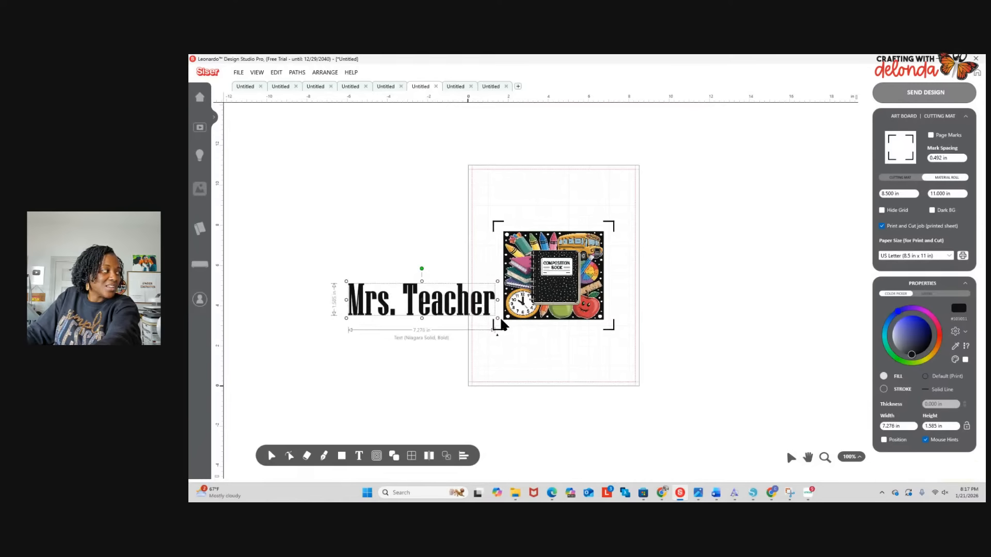
{"action": "left_click_drag", "start_coordinate": [496, 322], "coordinate": [576, 282]}
{"action": "scroll", "coordinate": [576, 282], "scroll_direction": "up", "scroll_amount": 3}
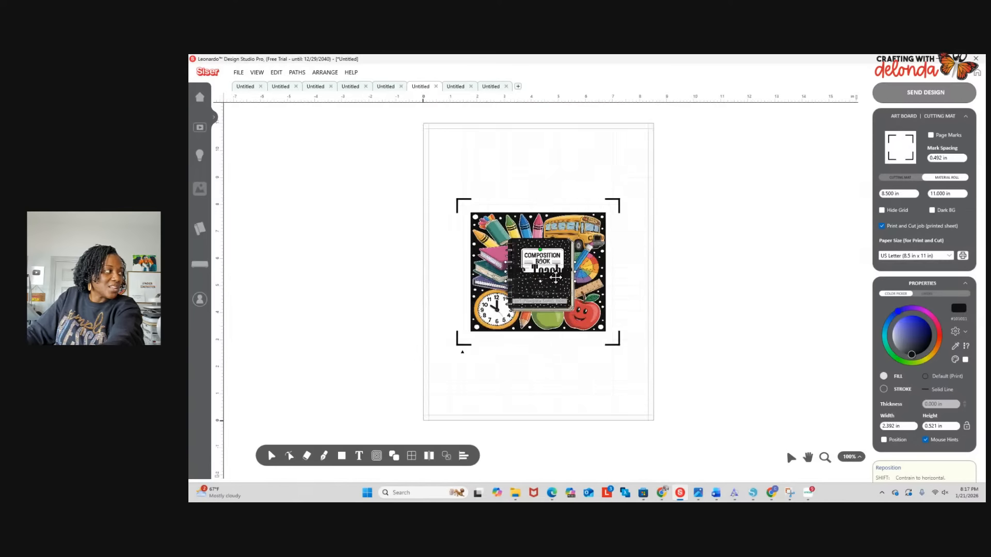
{"action": "scroll", "coordinate": [557, 283], "scroll_direction": "up", "scroll_amount": 3}
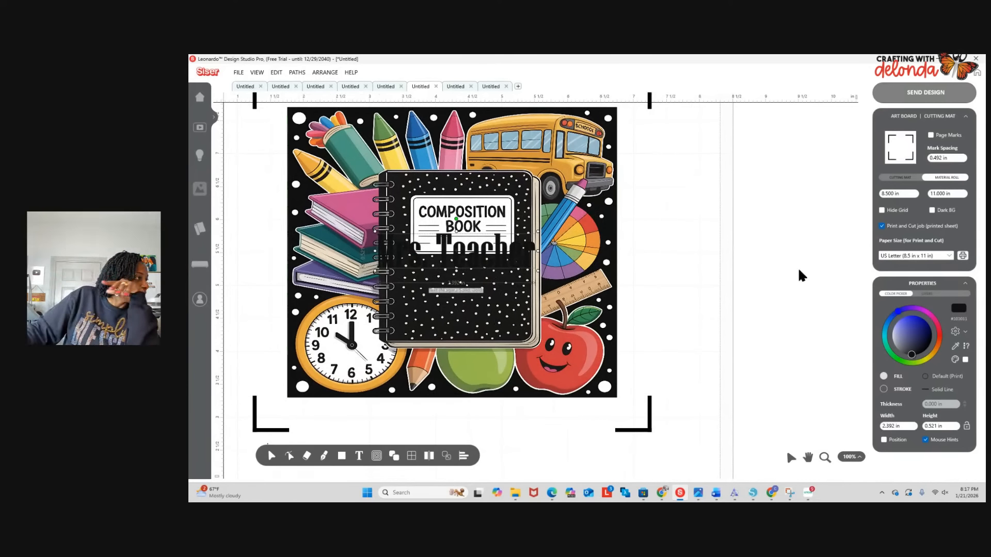
Recolor the "Mrs. Teacher" text to red.
{"action": "left_click", "coordinate": [958, 309]}
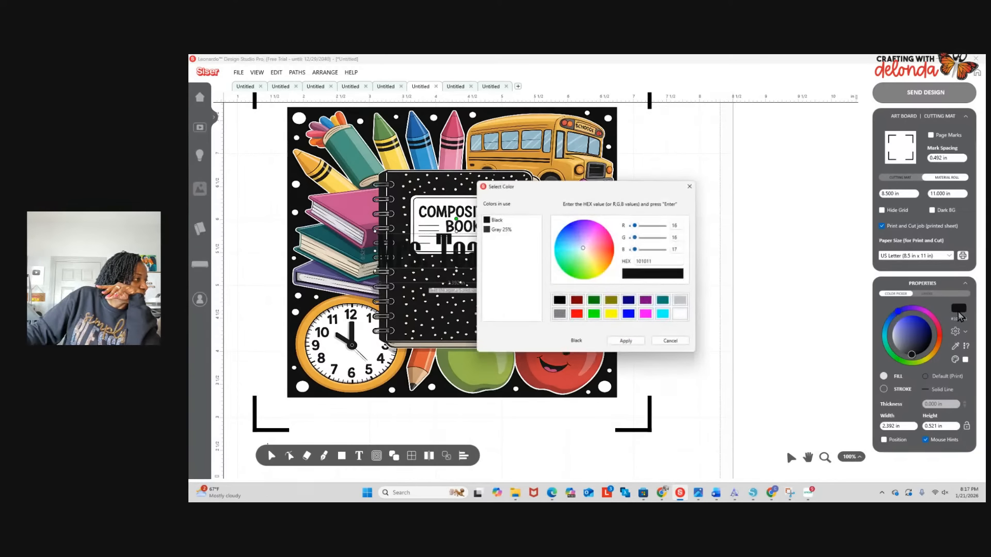
{"action": "left_click", "coordinate": [576, 316]}
{"action": "left_click", "coordinate": [638, 344]}
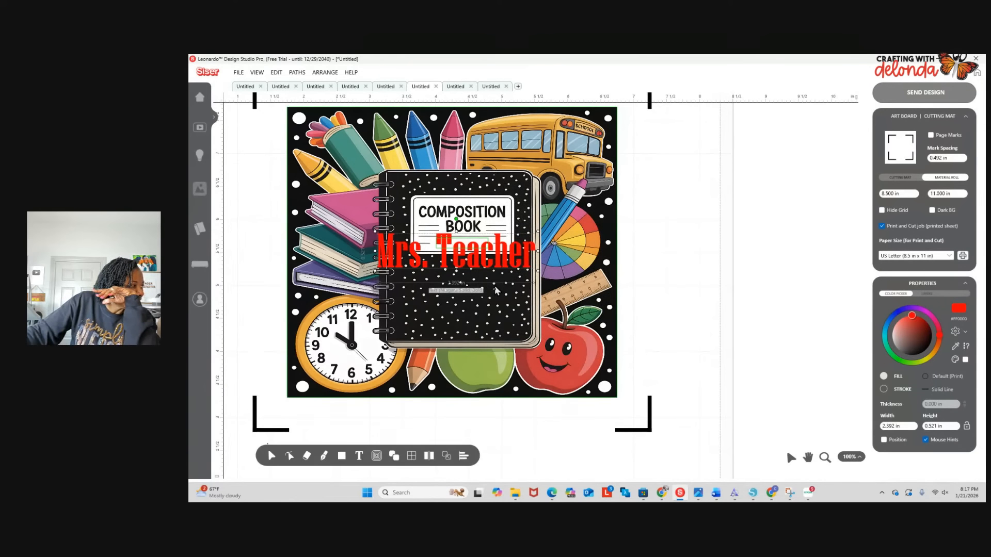
Shrink the red text to about 0.82 by 0.19 in and fit it beneath COMPOSITION BOOK on the notebook label.
{"action": "left_click_drag", "start_coordinate": [538, 232], "coordinate": [471, 251]}
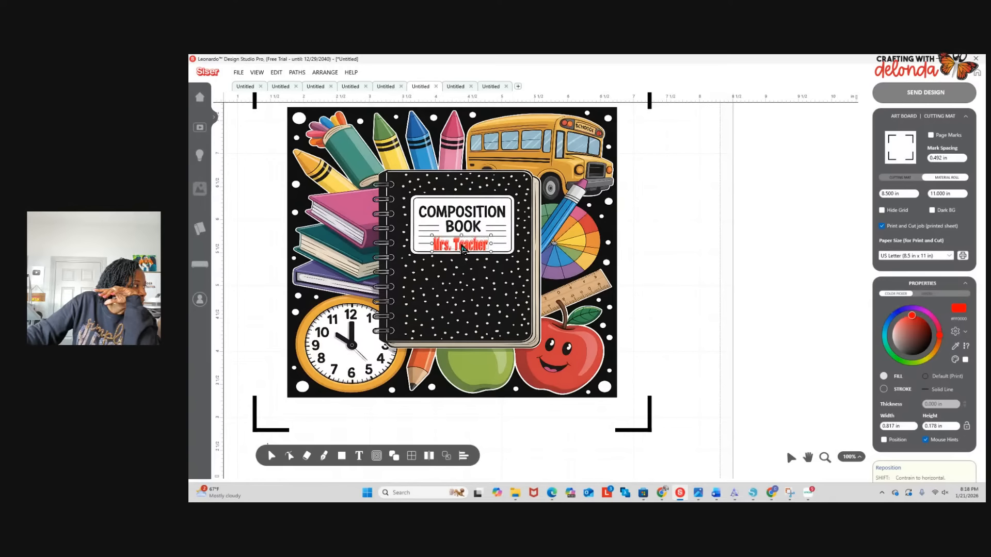
{"action": "left_click", "coordinate": [684, 265]}
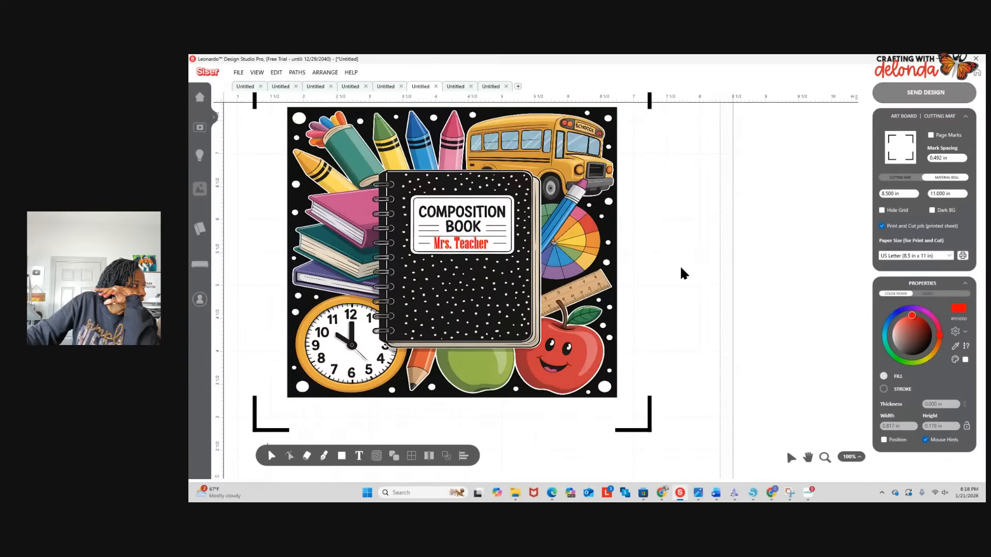
{"action": "left_click", "coordinate": [467, 249]}
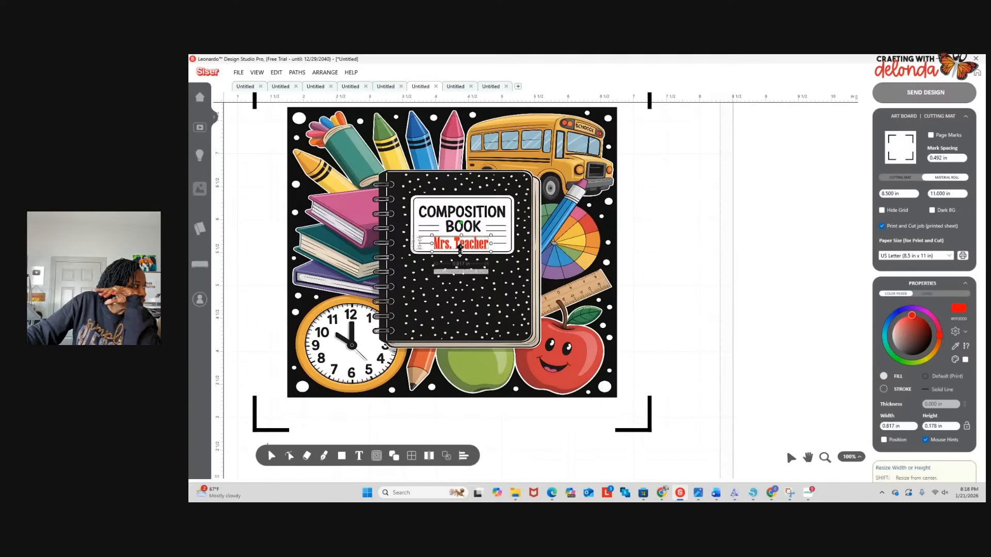
{"action": "left_click_drag", "start_coordinate": [460, 252], "coordinate": [460, 253]}
{"action": "left_click", "coordinate": [674, 237]}
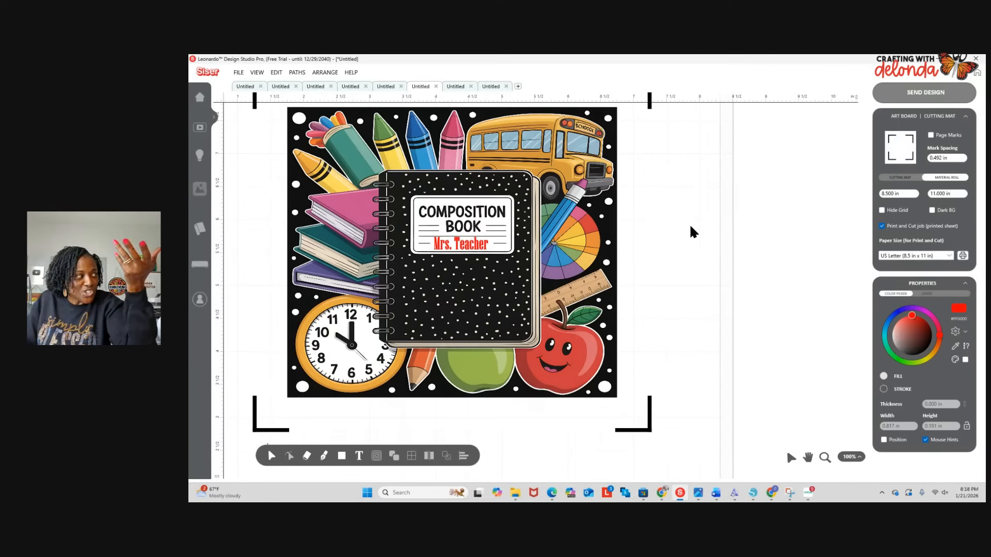
Select the artwork and the teacher name together and group them.
{"action": "left_click", "coordinate": [501, 189]}
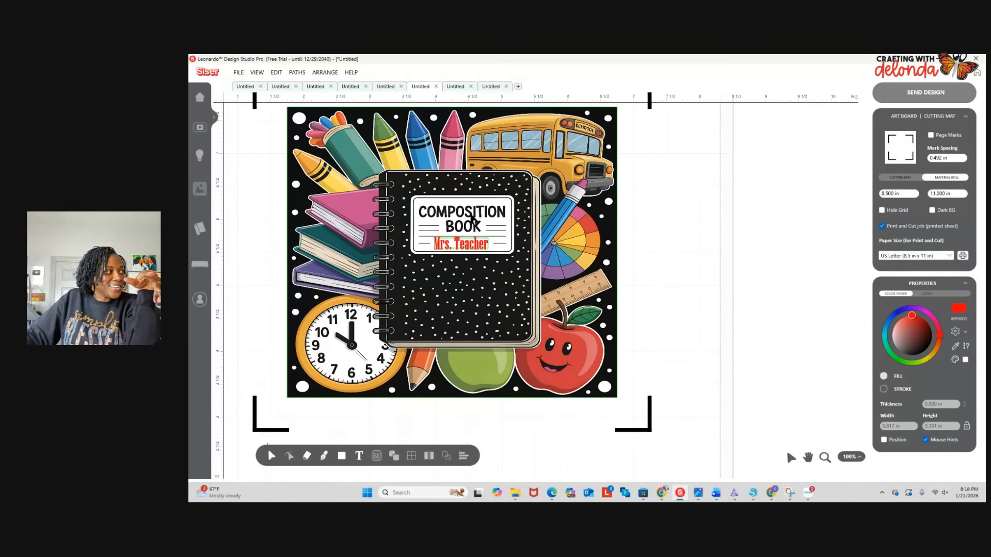
{"action": "key", "text": "ctrl+a"}
{"action": "right_click", "coordinate": [428, 264]}
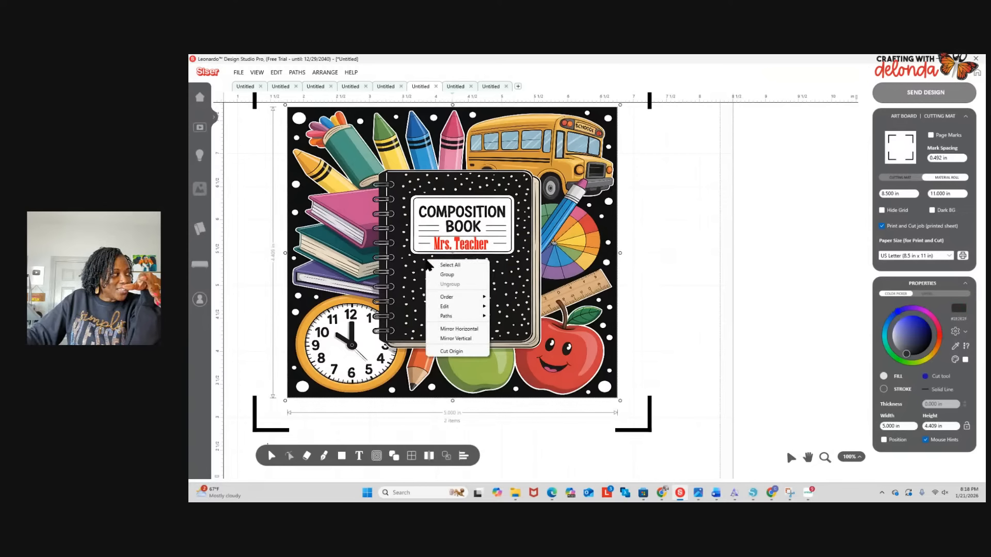
{"action": "left_click", "coordinate": [454, 275]}
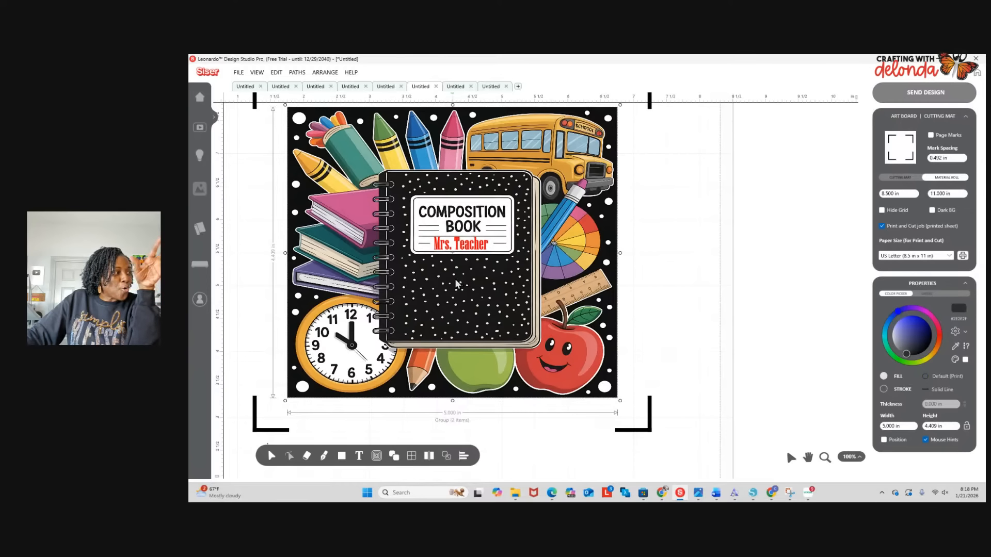
Resize the grouped design to 9.375 in wide and 8 in high.
{"action": "left_click", "coordinate": [909, 426]}
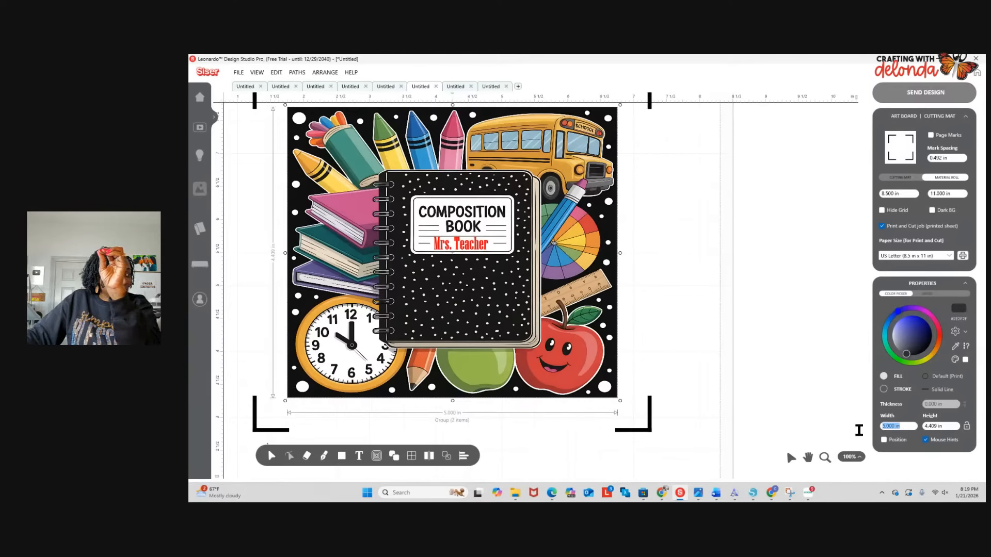
{"action": "type", "text": "9.3"}
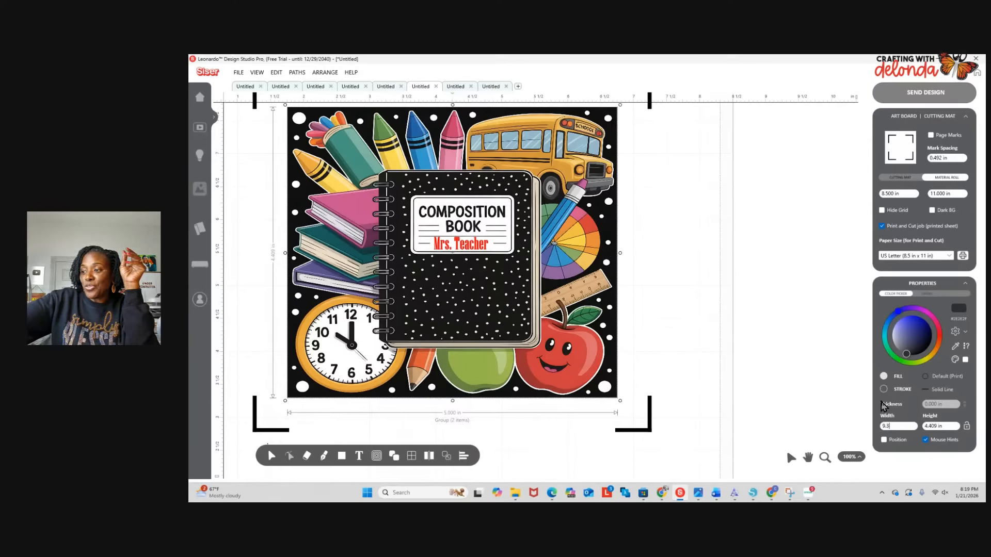
{"action": "type", "text": "75"}
{"action": "key", "text": "Return"}
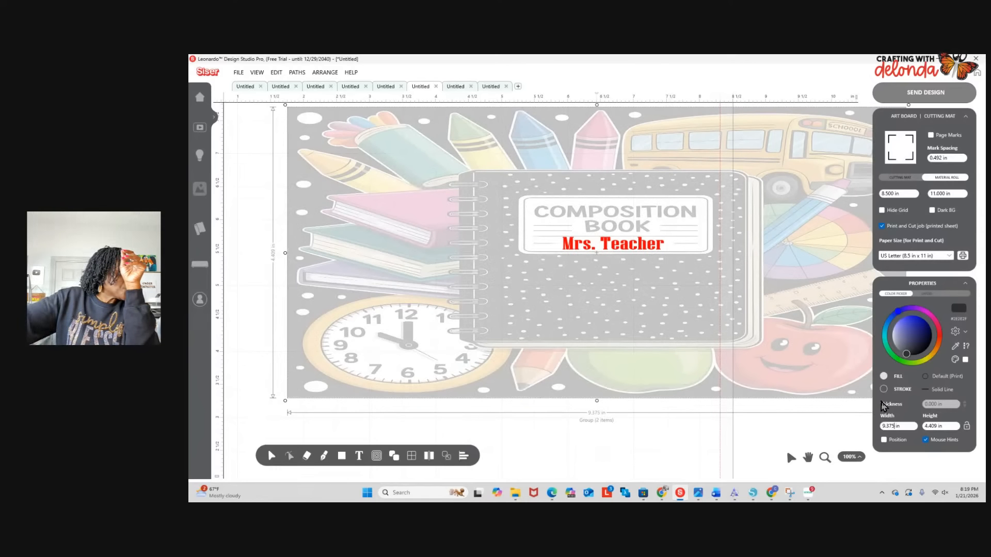
{"action": "left_click", "coordinate": [952, 426]}
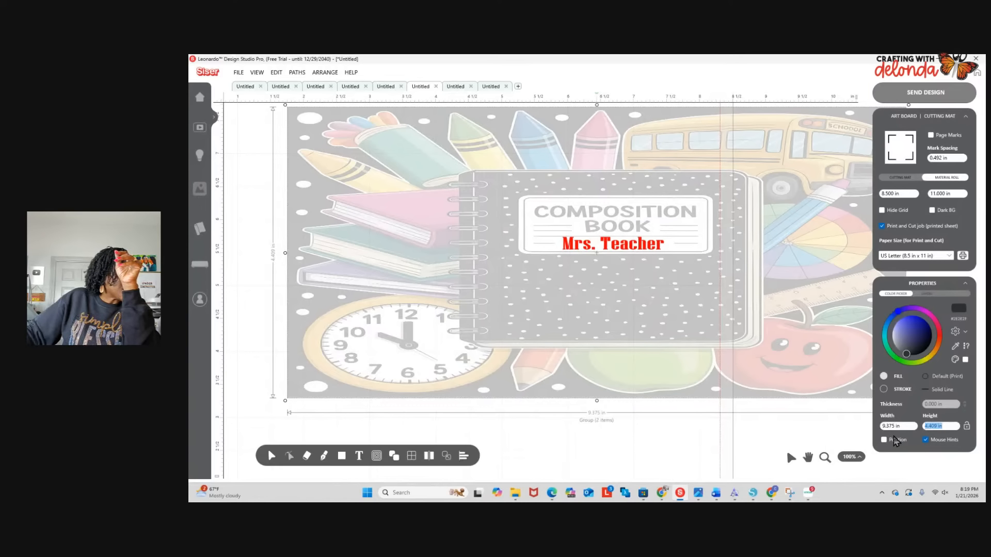
{"action": "type", "text": "8.0"}
{"action": "key", "text": "Return"}
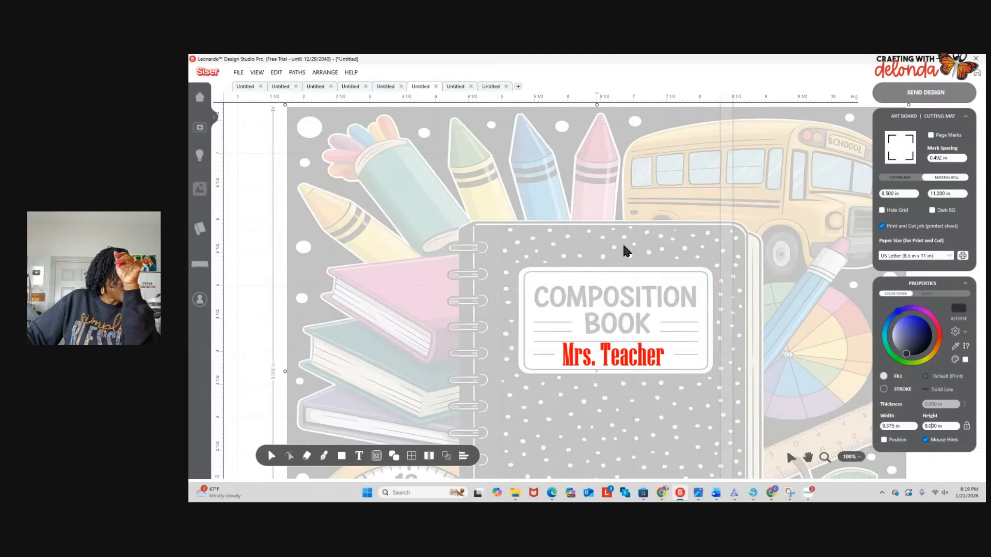
Set the material width to 12 in and move the grouped design fully inside the printable area.
{"action": "scroll", "coordinate": [602, 207], "scroll_direction": "down", "scroll_amount": 2}
{"action": "scroll", "coordinate": [602, 206], "scroll_direction": "down", "scroll_amount": 3}
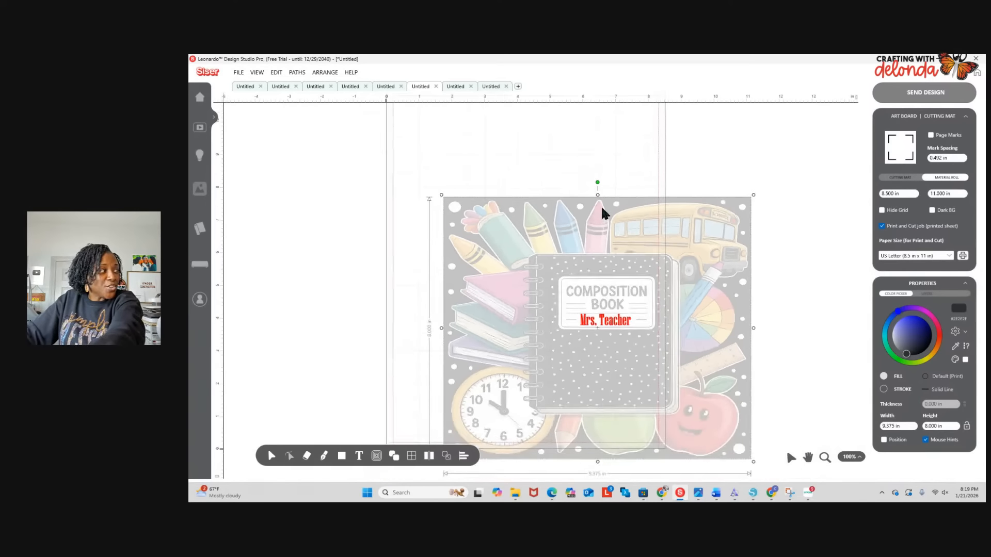
{"action": "left_click", "coordinate": [743, 318]}
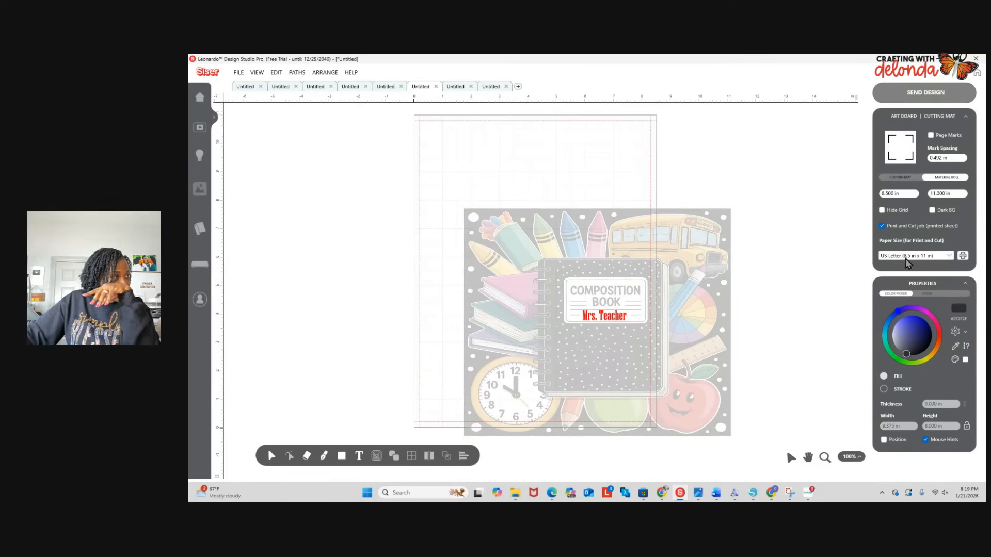
{"action": "left_click", "coordinate": [912, 194]}
{"action": "type", "text": "12"}
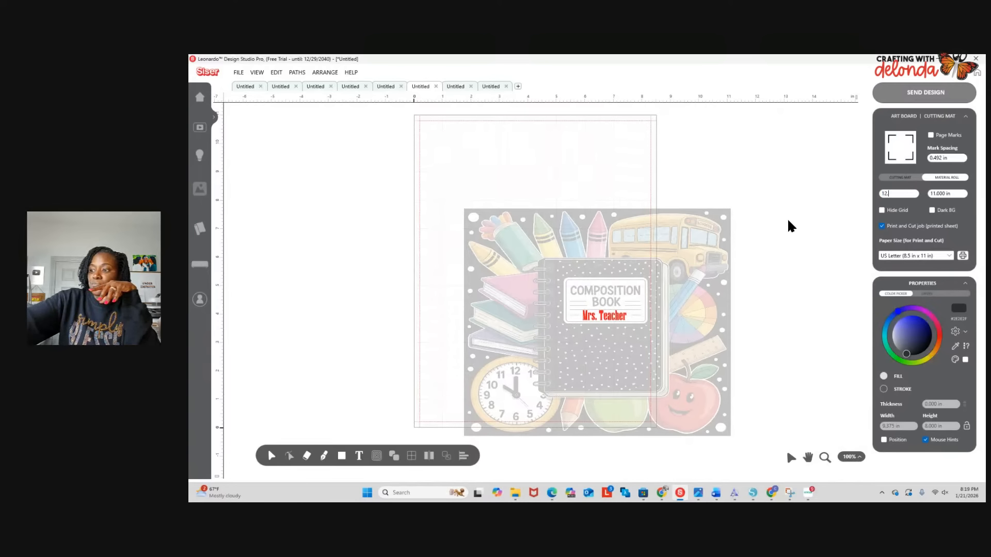
{"action": "key", "text": "Return"}
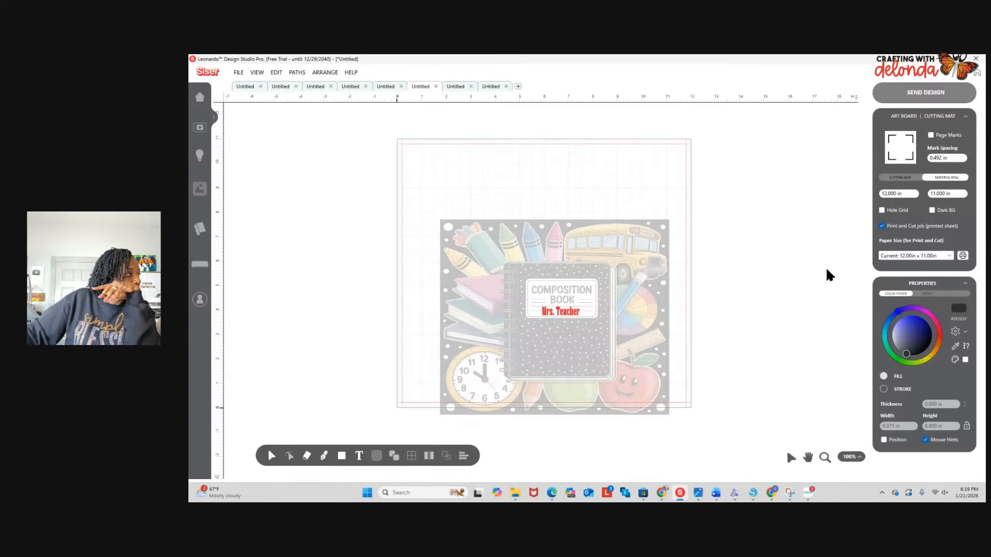
{"action": "left_click_drag", "start_coordinate": [608, 295], "coordinate": [597, 264]}
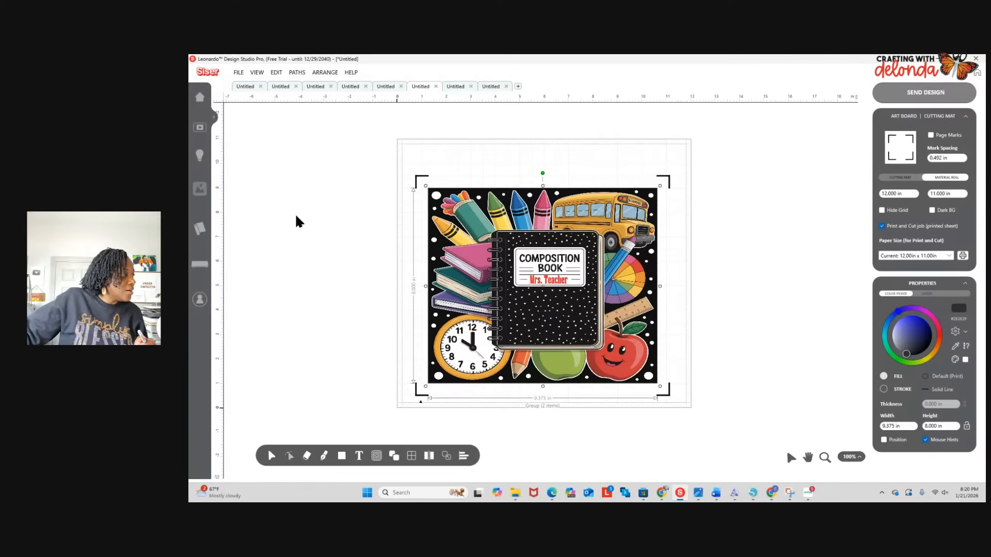
{"action": "mouse_move", "coordinate": [660, 494]}
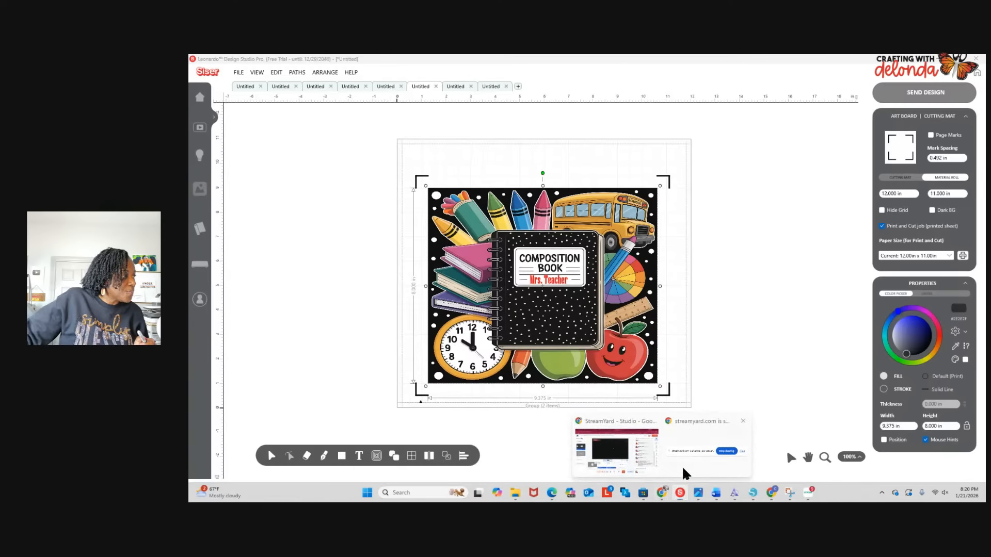